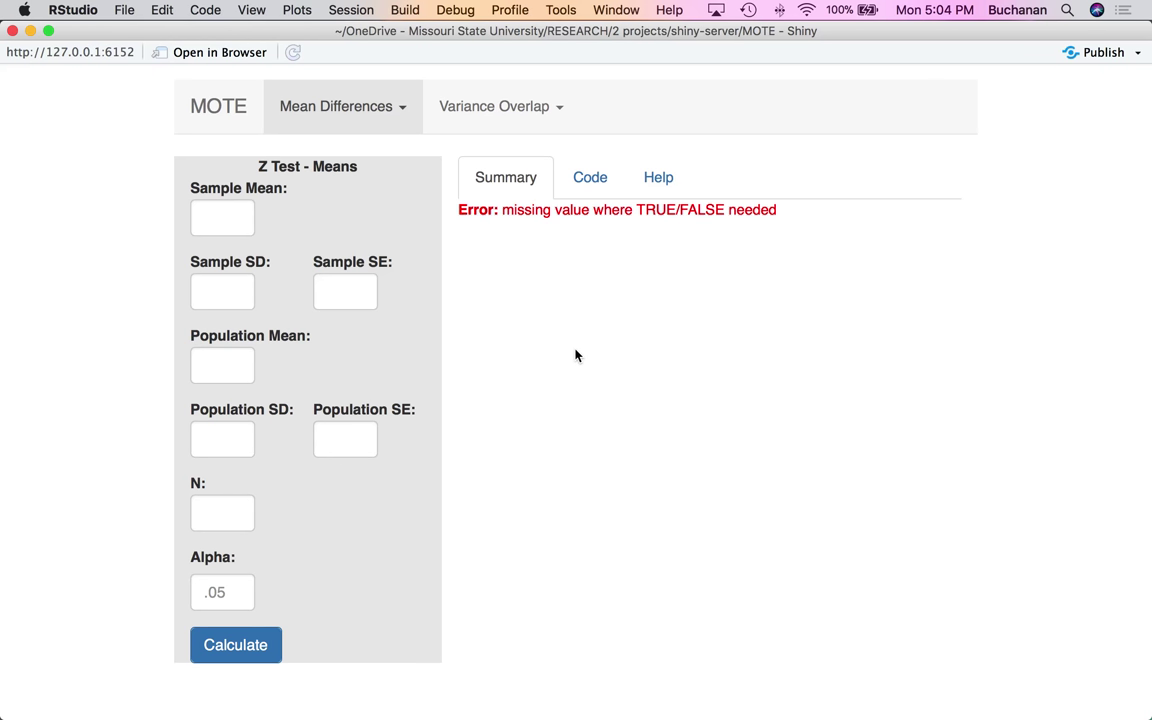
Open the Dependent t Averages - Means calculator and review its formula and R code documentation
left_click(350, 108)
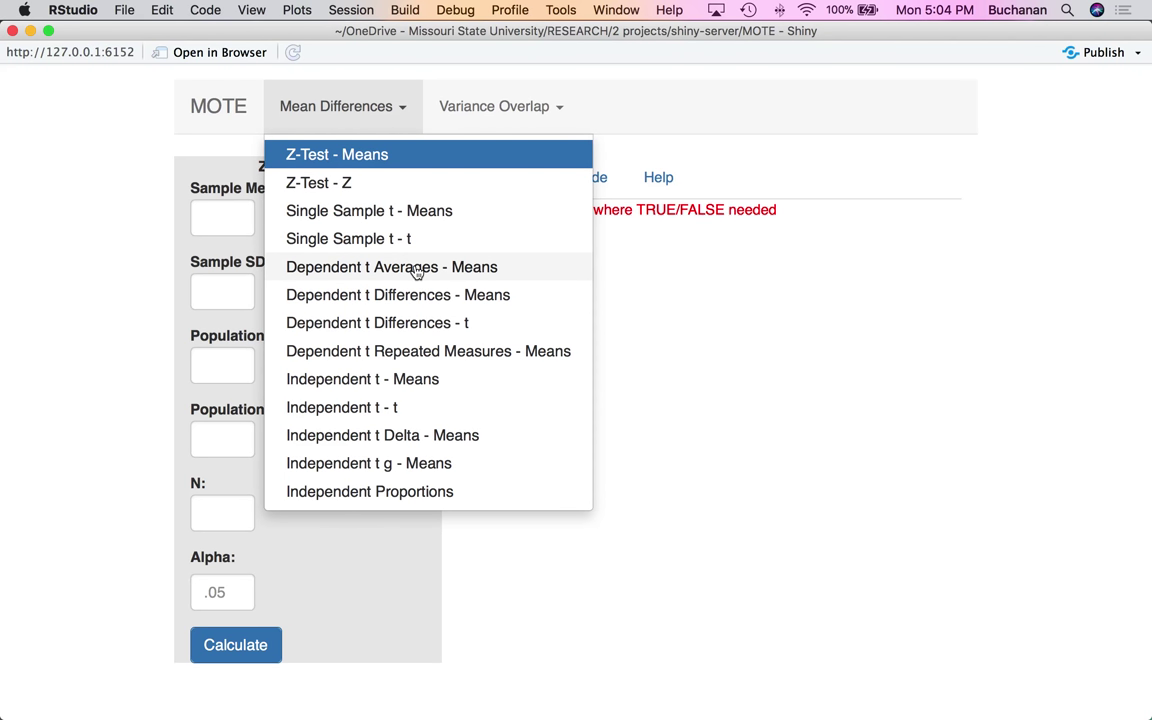
left_click(484, 279)
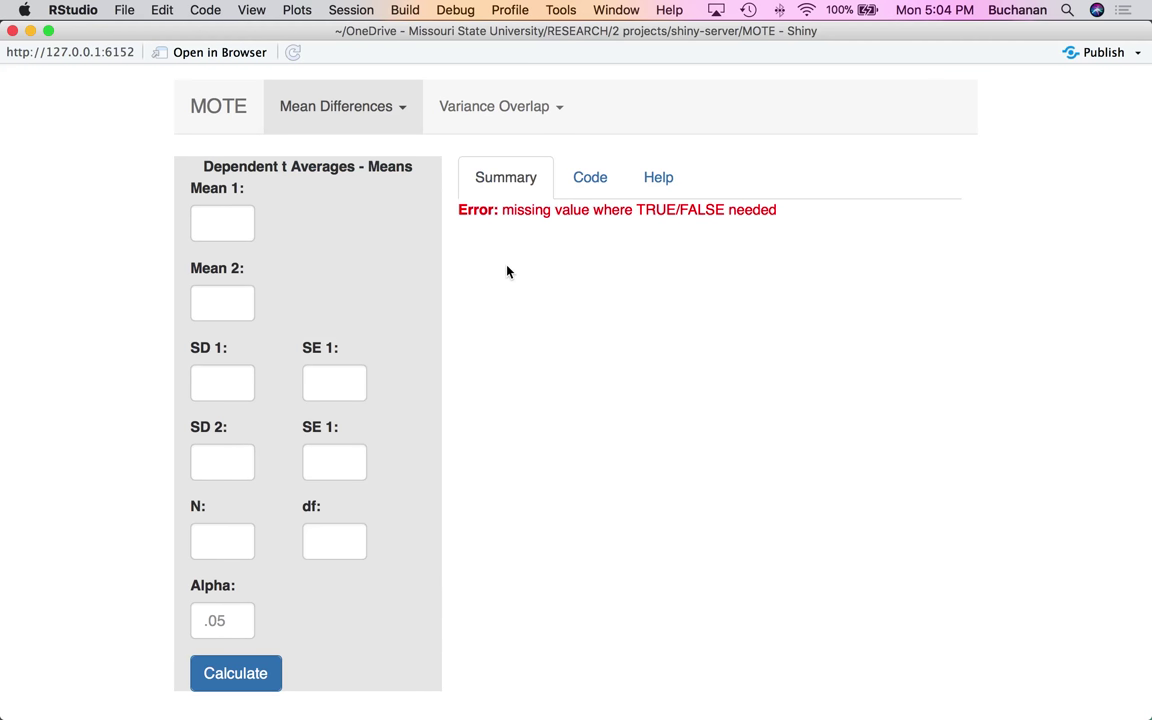
left_click(587, 189)
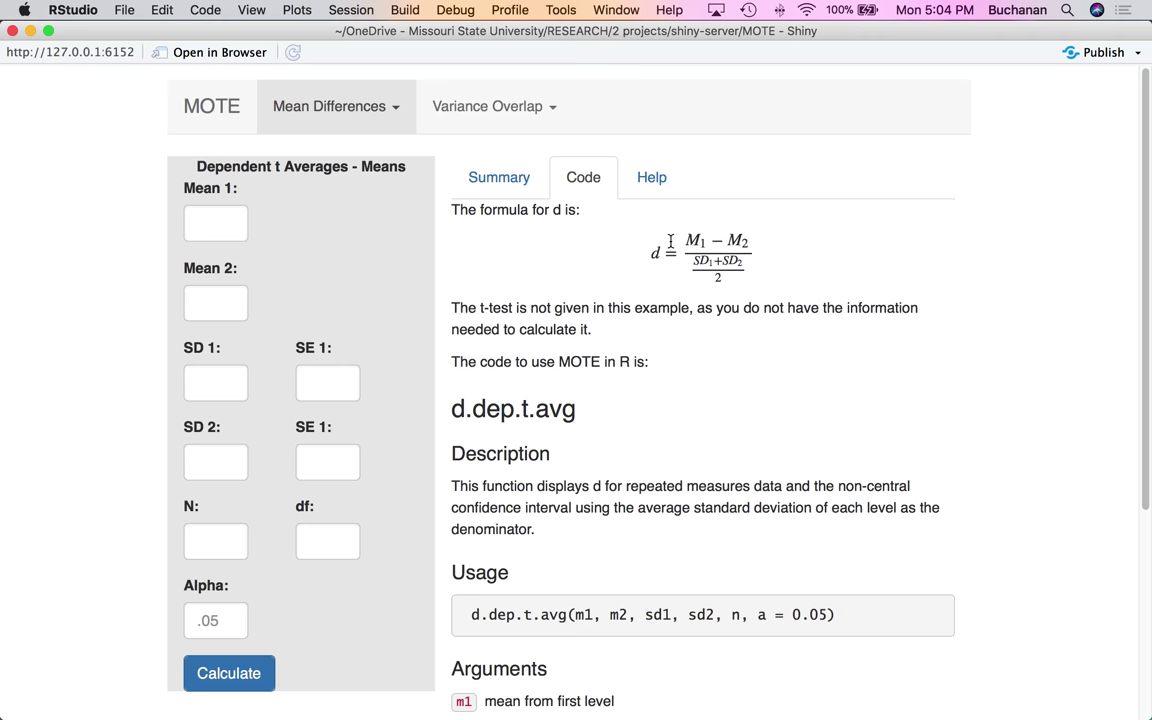
scroll(653, 373, "down", 4)
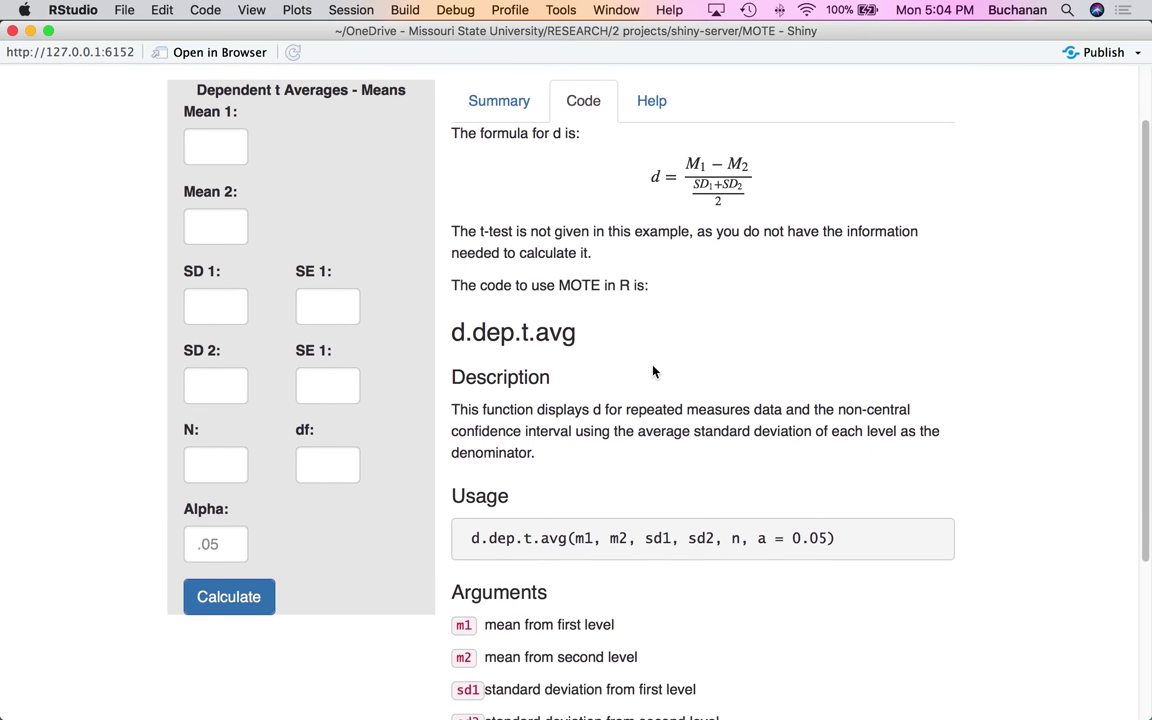
scroll(653, 372, "down", 3)
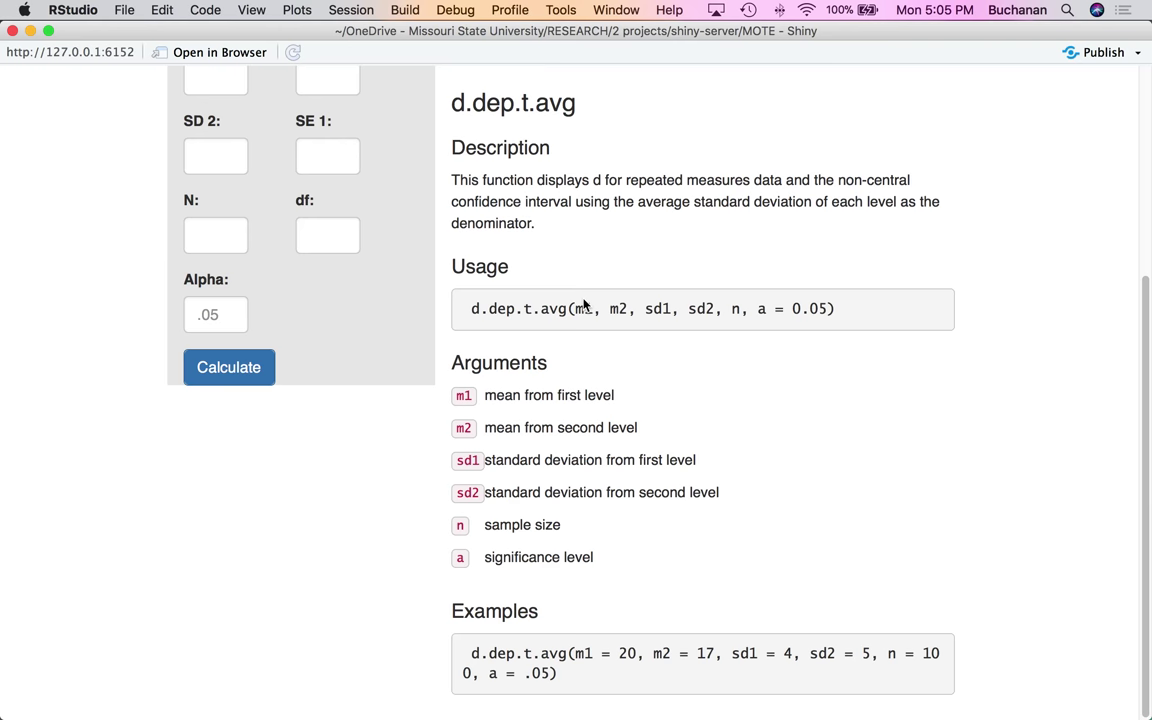
scroll(585, 305, "up", 5)
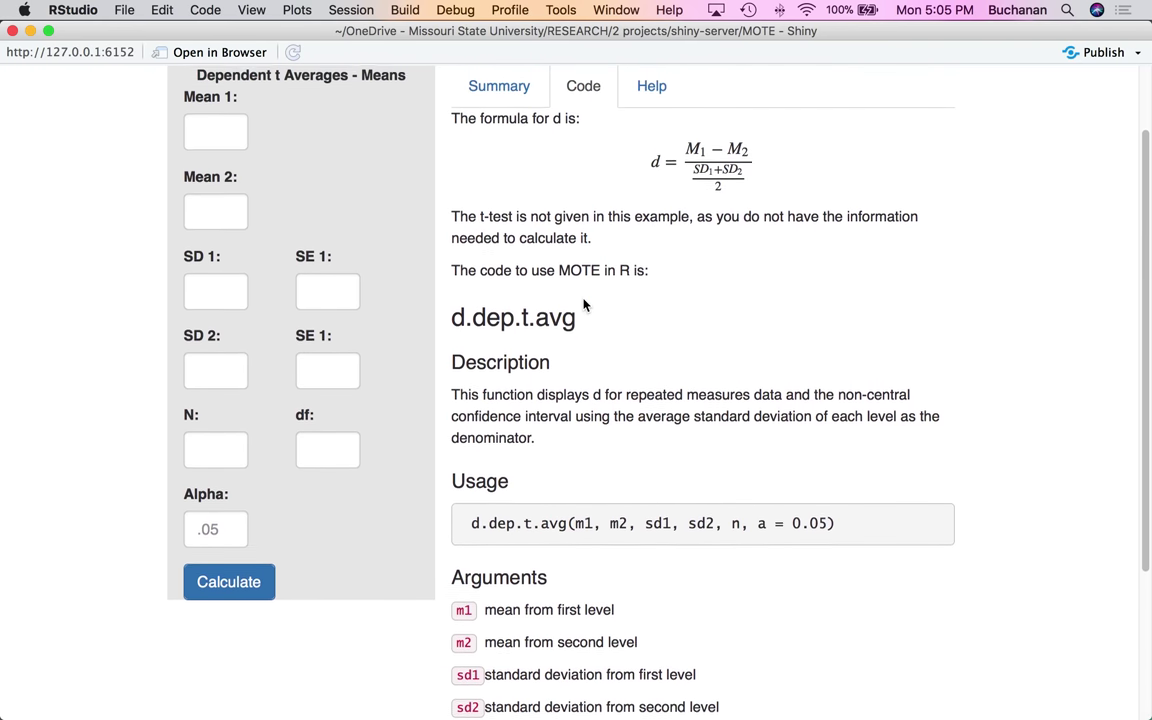
scroll(220, 226, "up", 2)
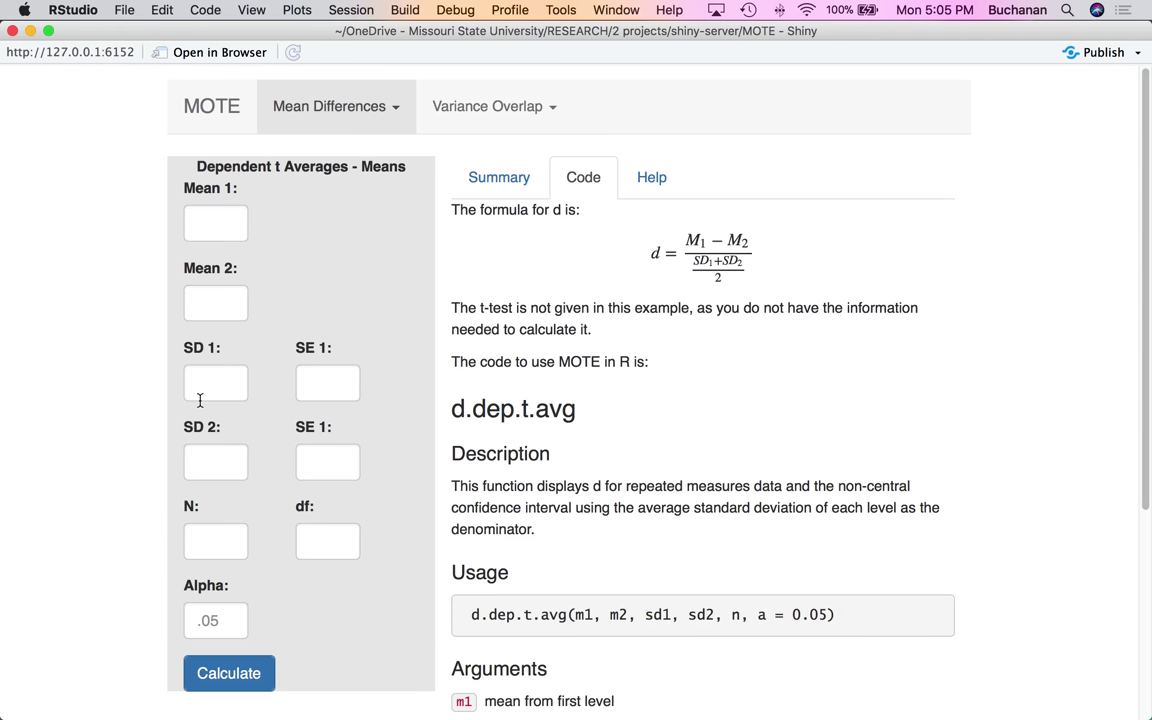
left_click(311, 379)
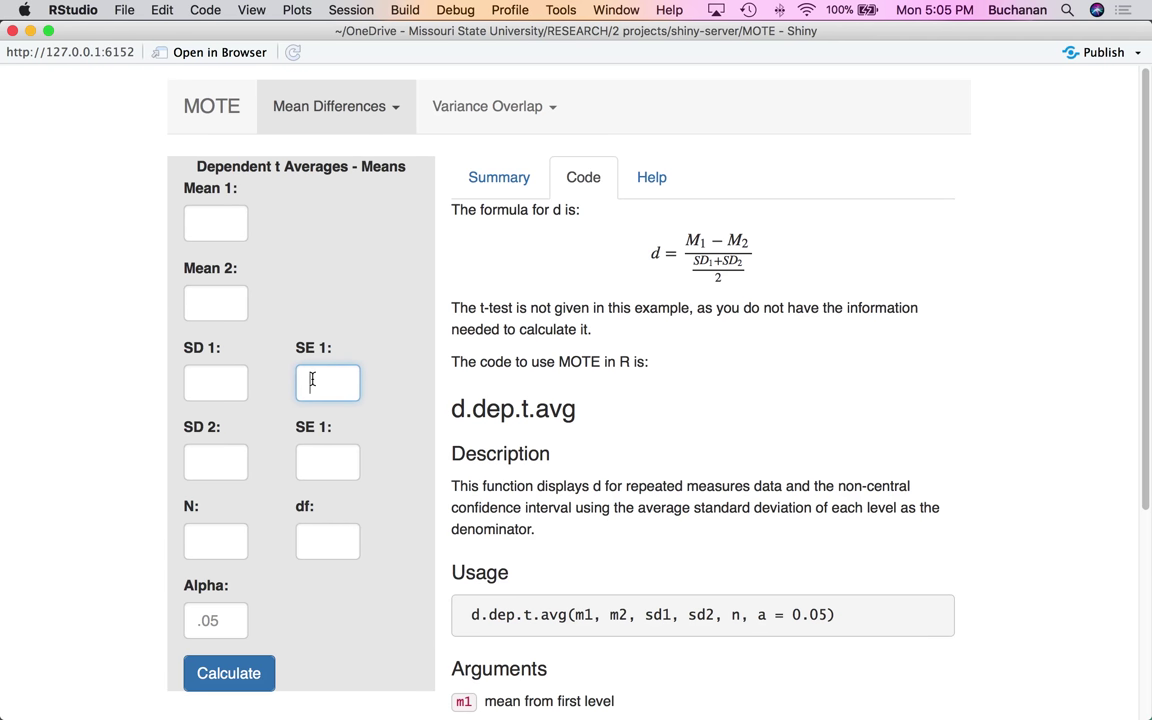
left_click(213, 378)
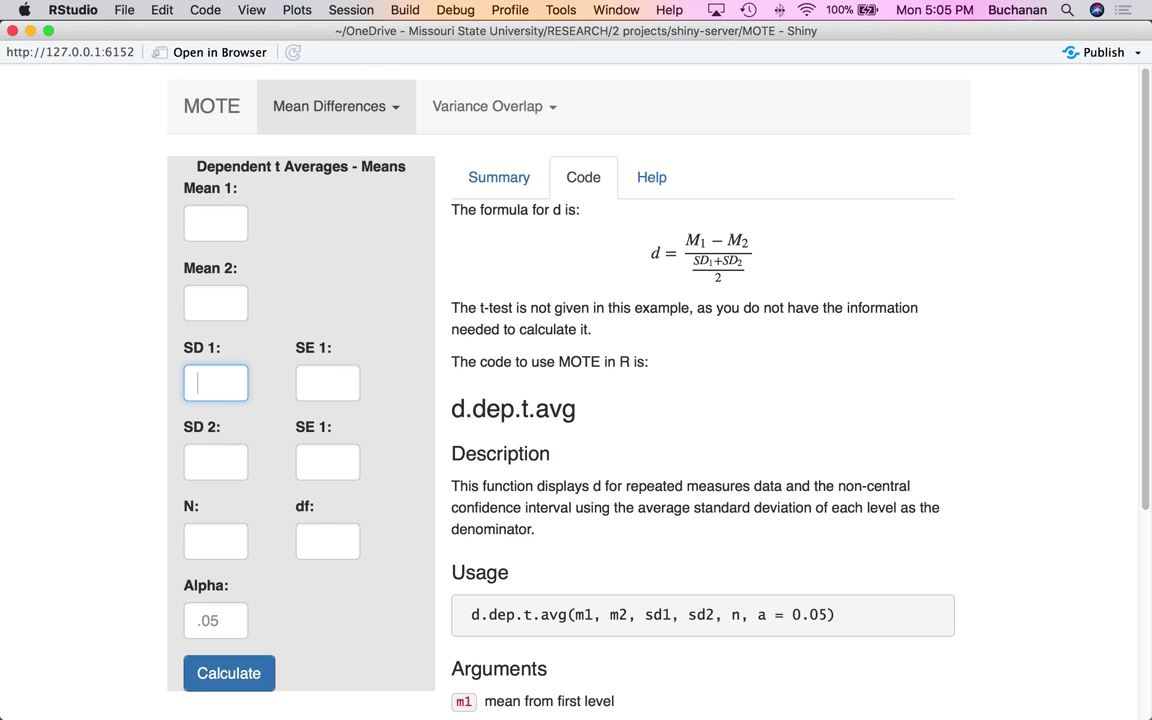
Switch to Preview, show dependent t JASP.png and mark the N, Mean, SD and SE columns of its Descriptives table
mouse_move(600, 700)
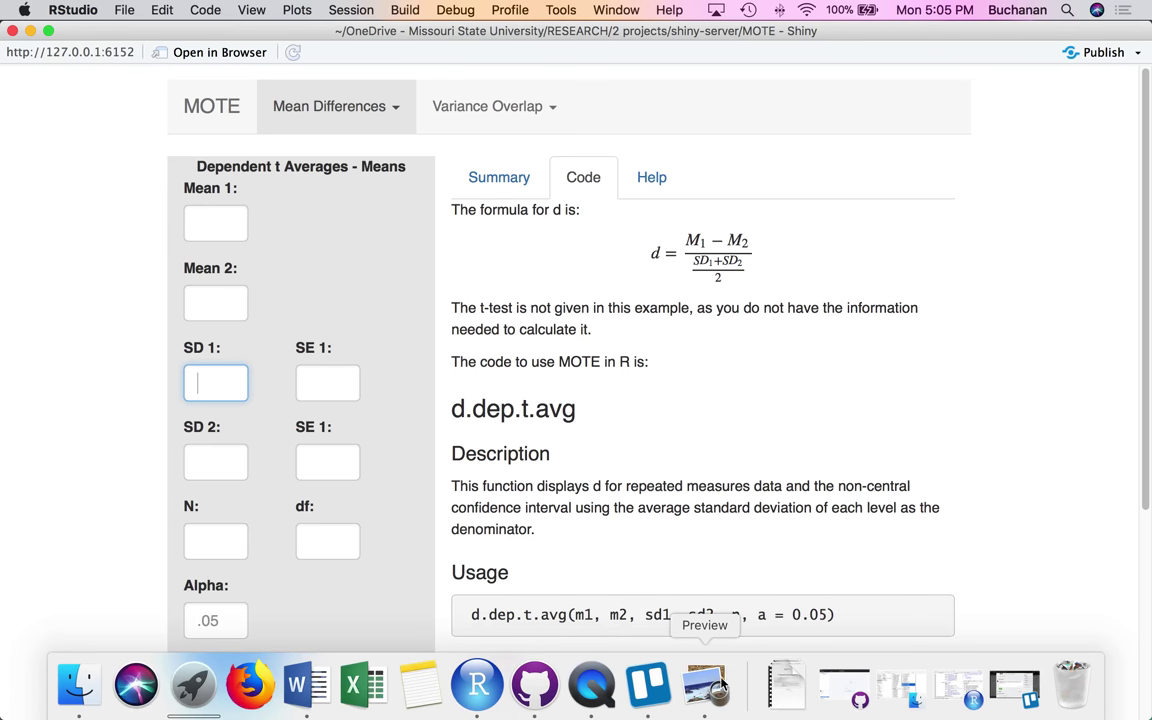
left_click(721, 684)
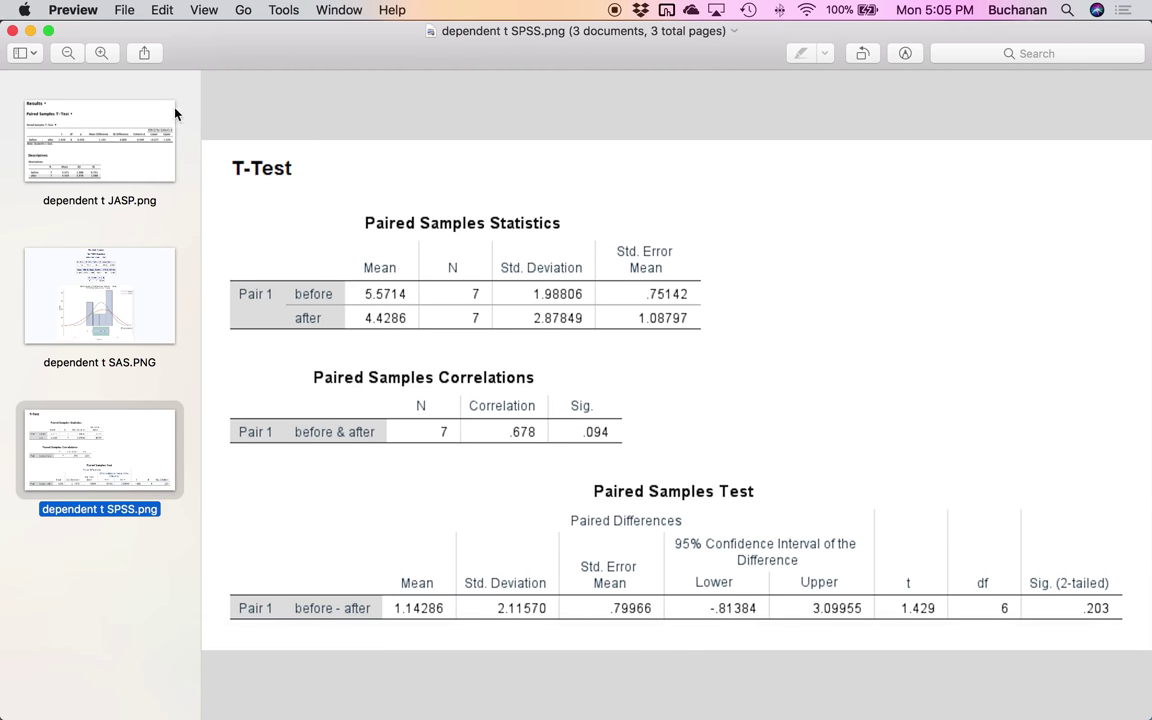
left_click(173, 115)
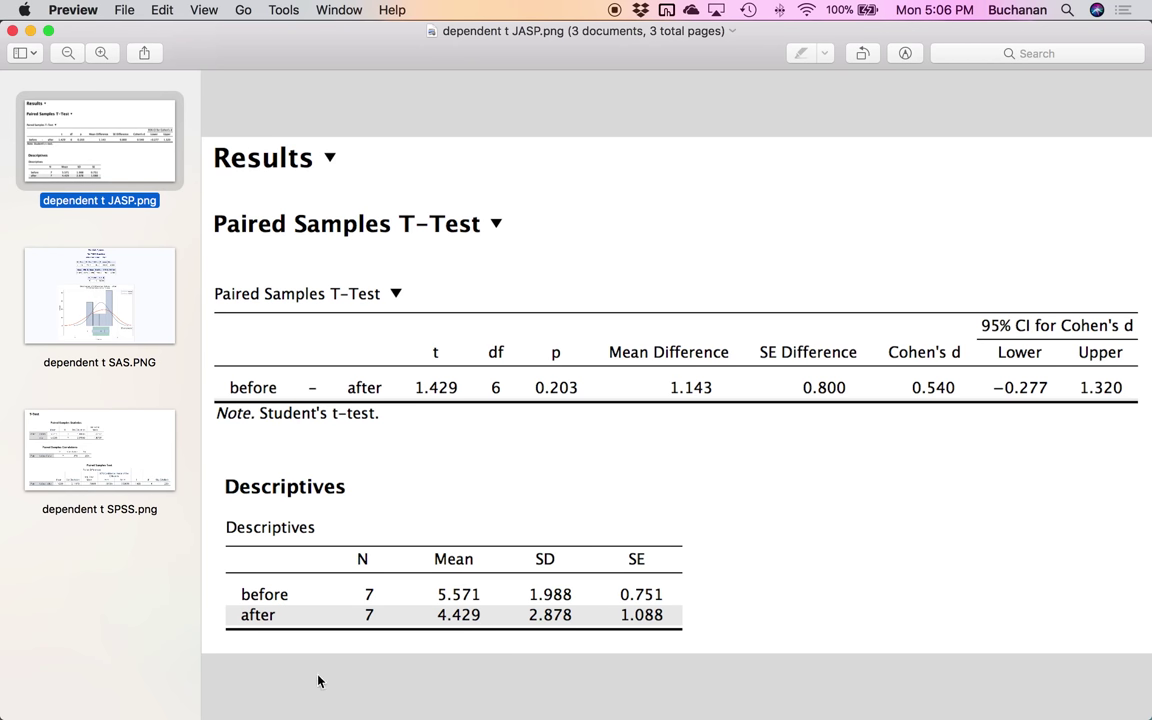
left_click_drag(347, 531, 694, 643)
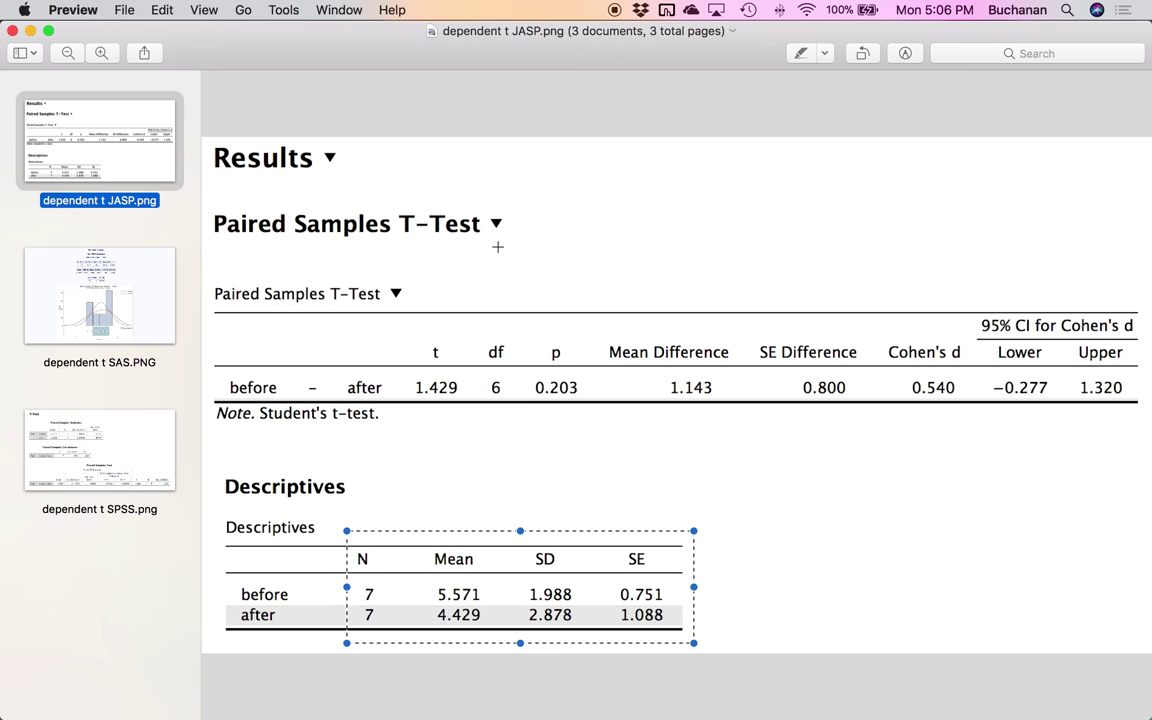
Return to the MOTE window and set Mean 1 to 5.571
key("ctrl+Up")
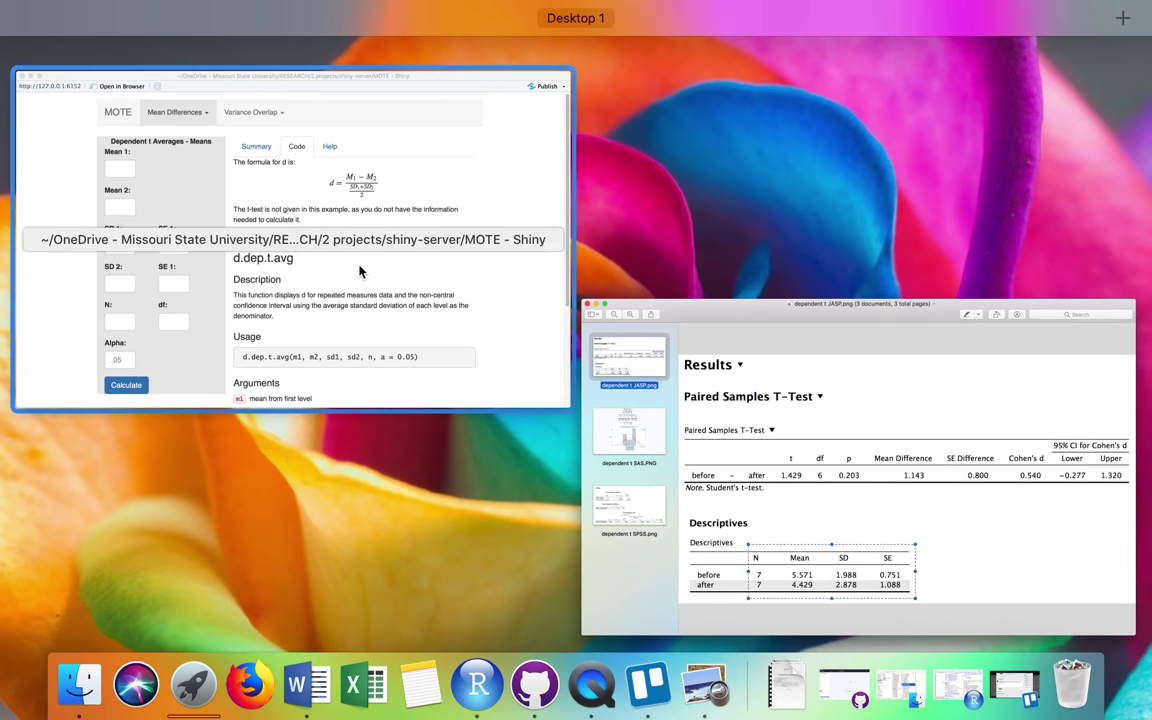
left_click(355, 262)
left_click(225, 232)
type("5.5571")
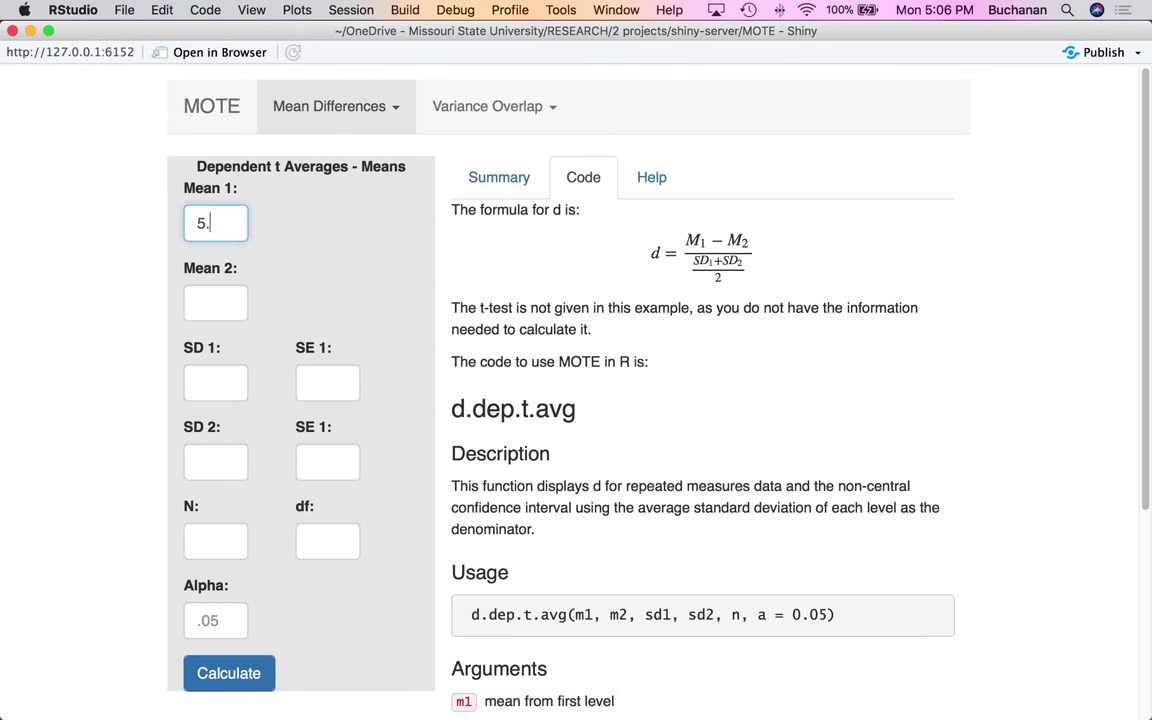
key("BackSpace")
key("BackSpace")
key("BackSpace")
key("BackSpace")
type("571")
left_click(213, 298)
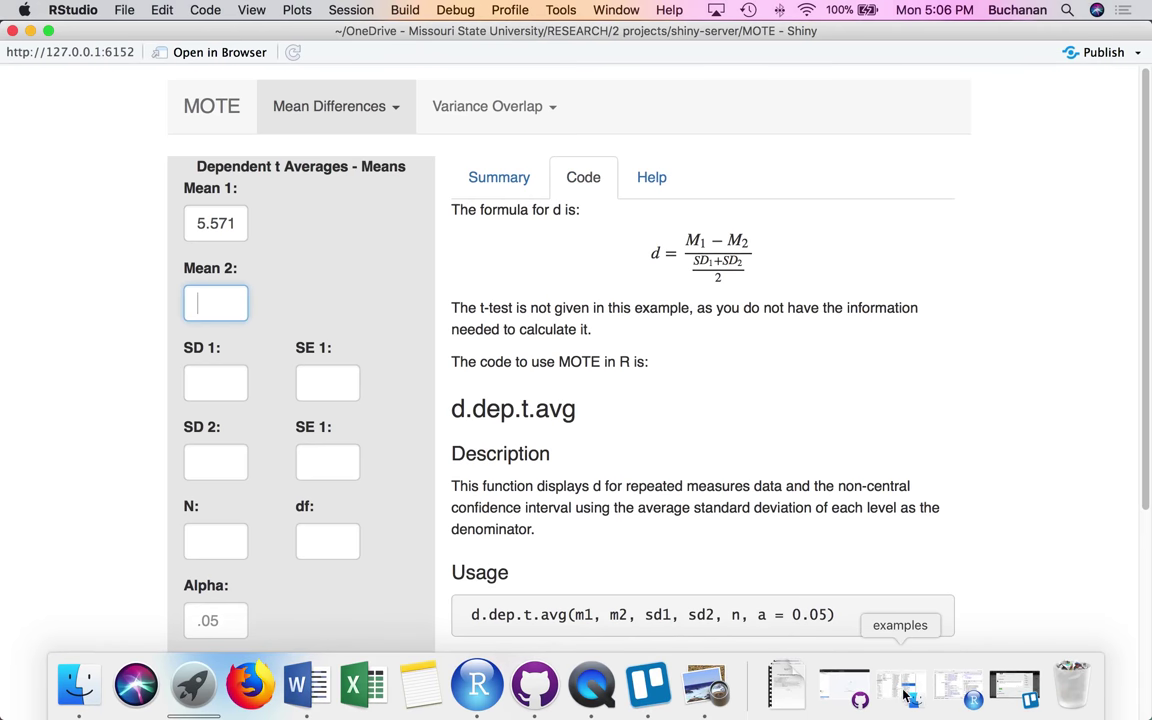
Arrange Preview beside the MOTE form with its sidebar hidden and the JASP Descriptives table enlarged
left_click(704, 680)
left_click_drag(700, 30, 838, 109)
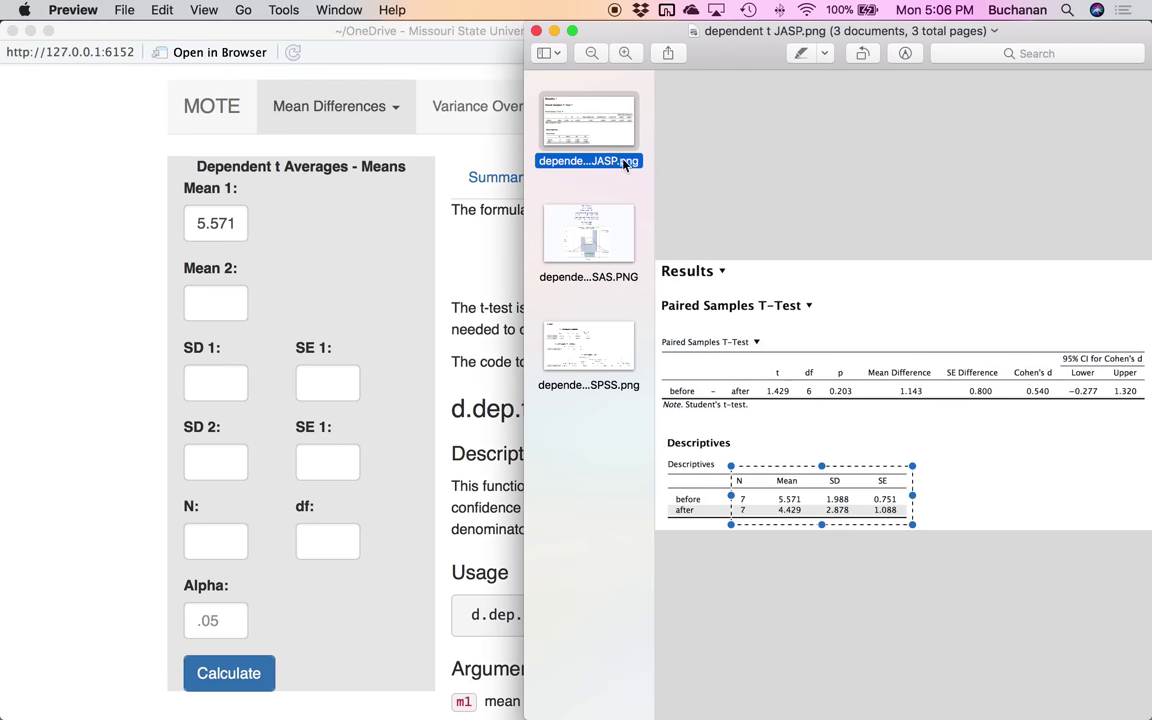
left_click(550, 52)
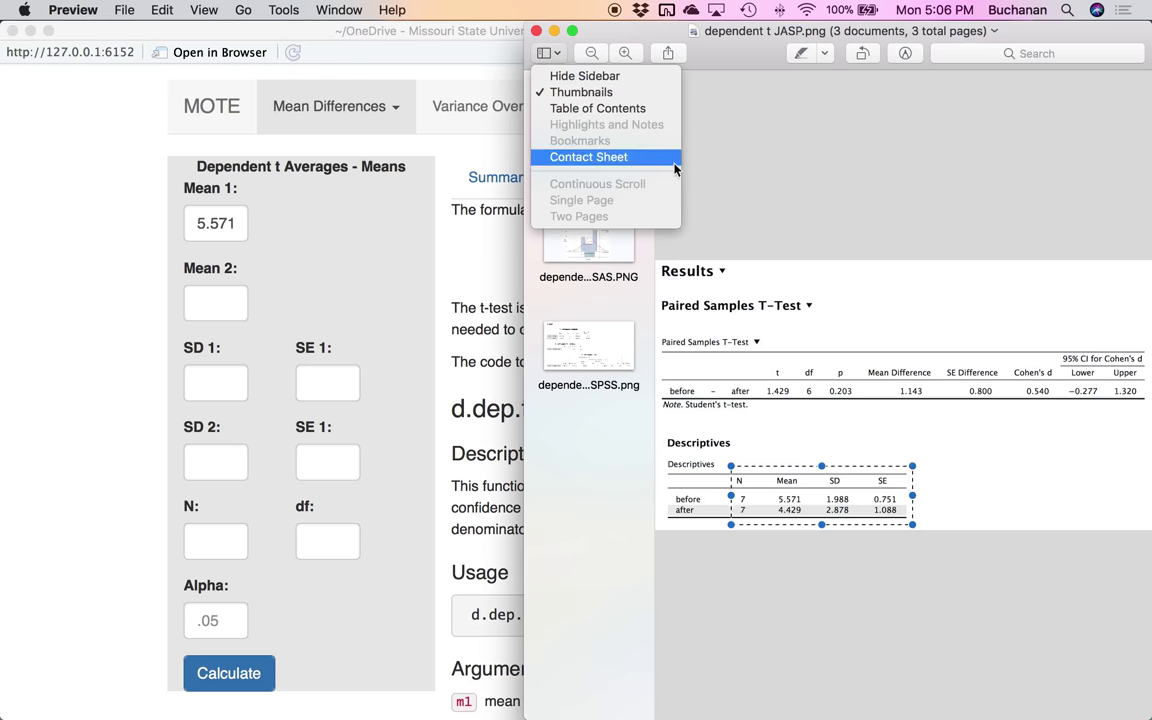
left_click(548, 52)
left_click(548, 52)
left_click(563, 78)
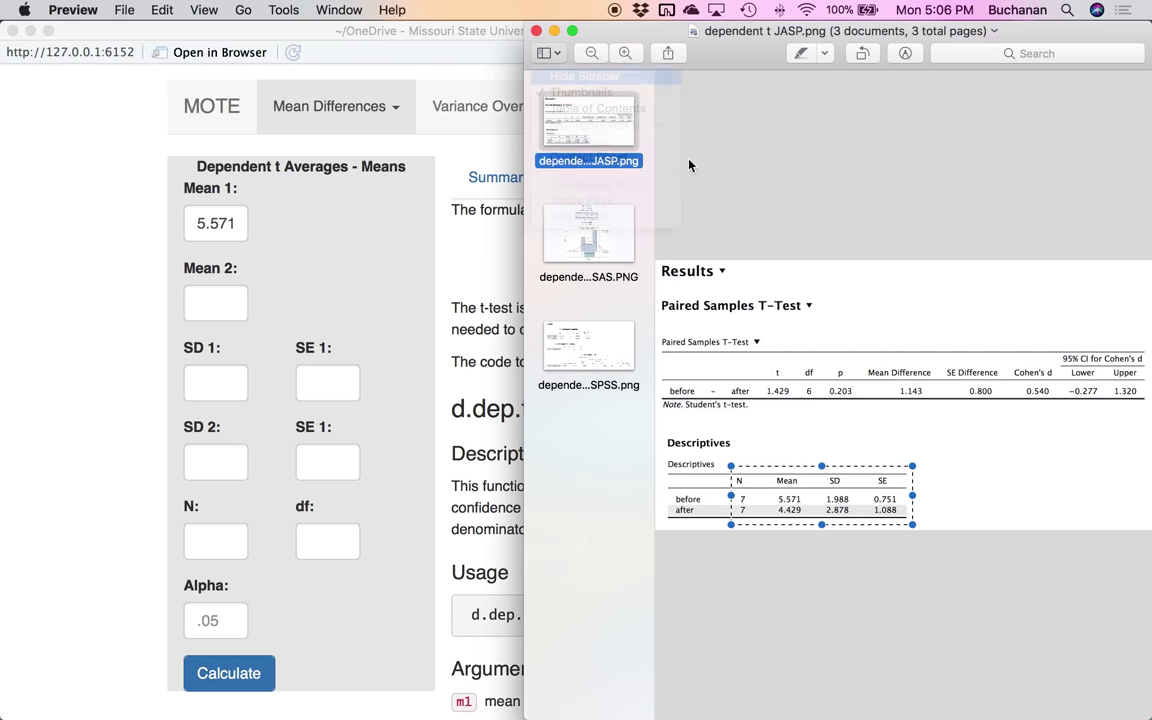
key("super+plus")
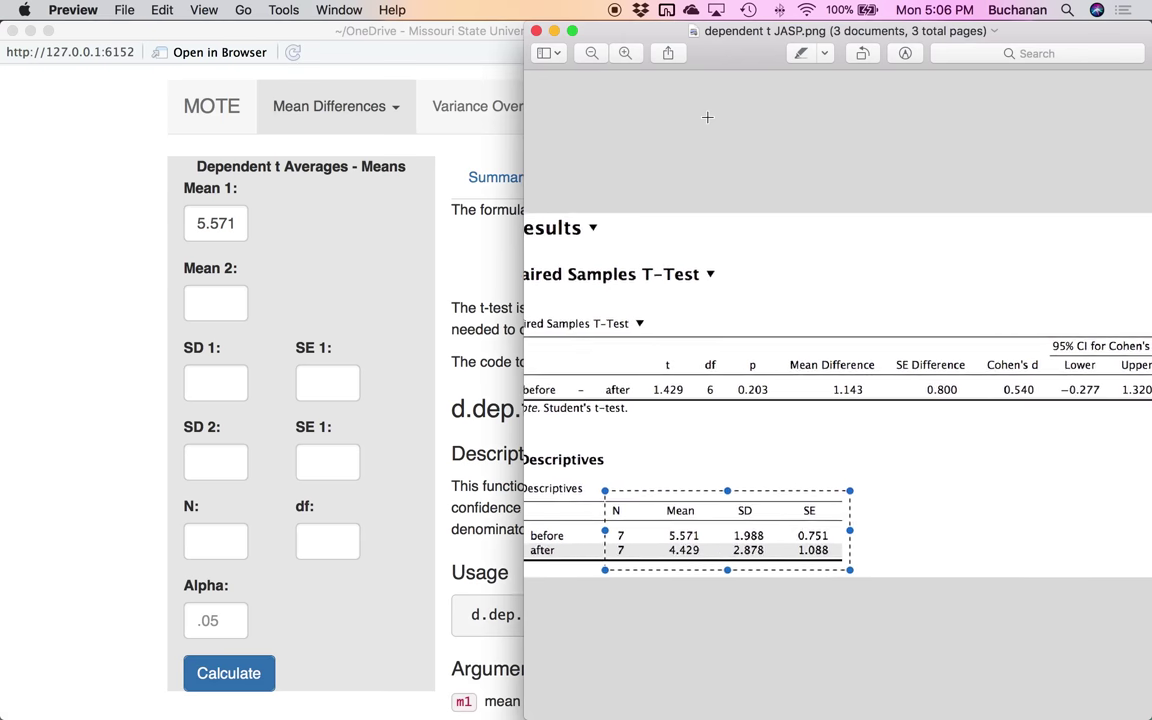
scroll(676, 137, "left", 5)
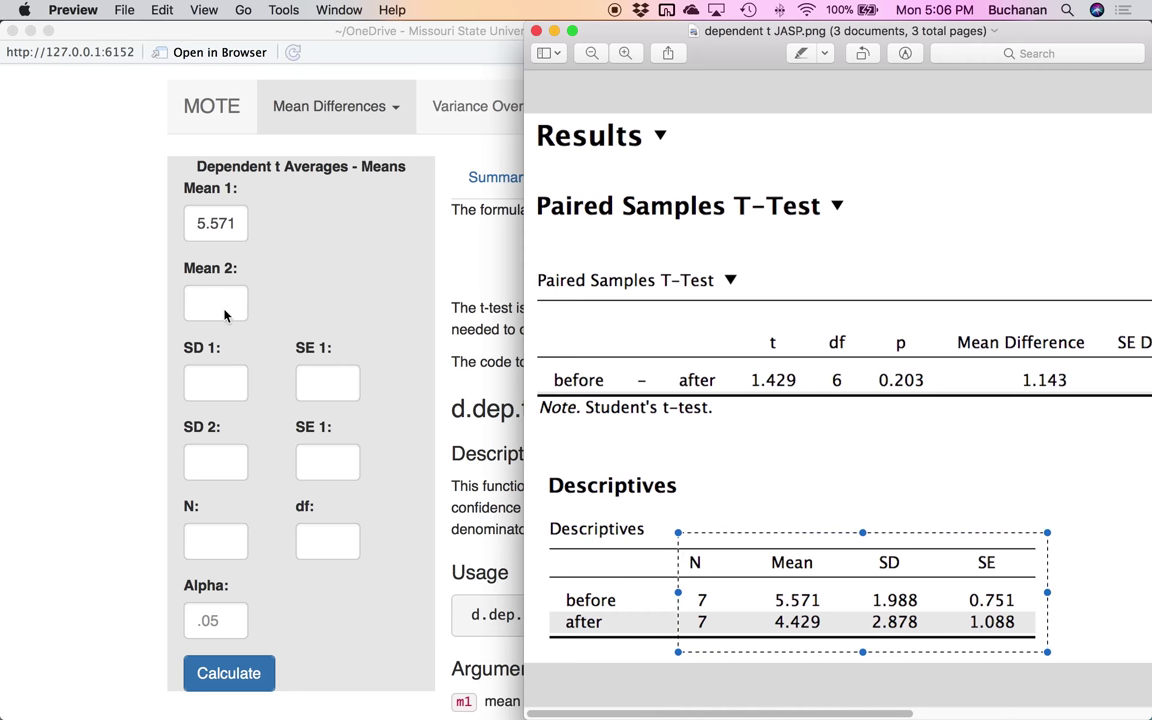
Set Mean 2 in the MOTE form to 4.429
left_click(228, 308)
type("4.429")
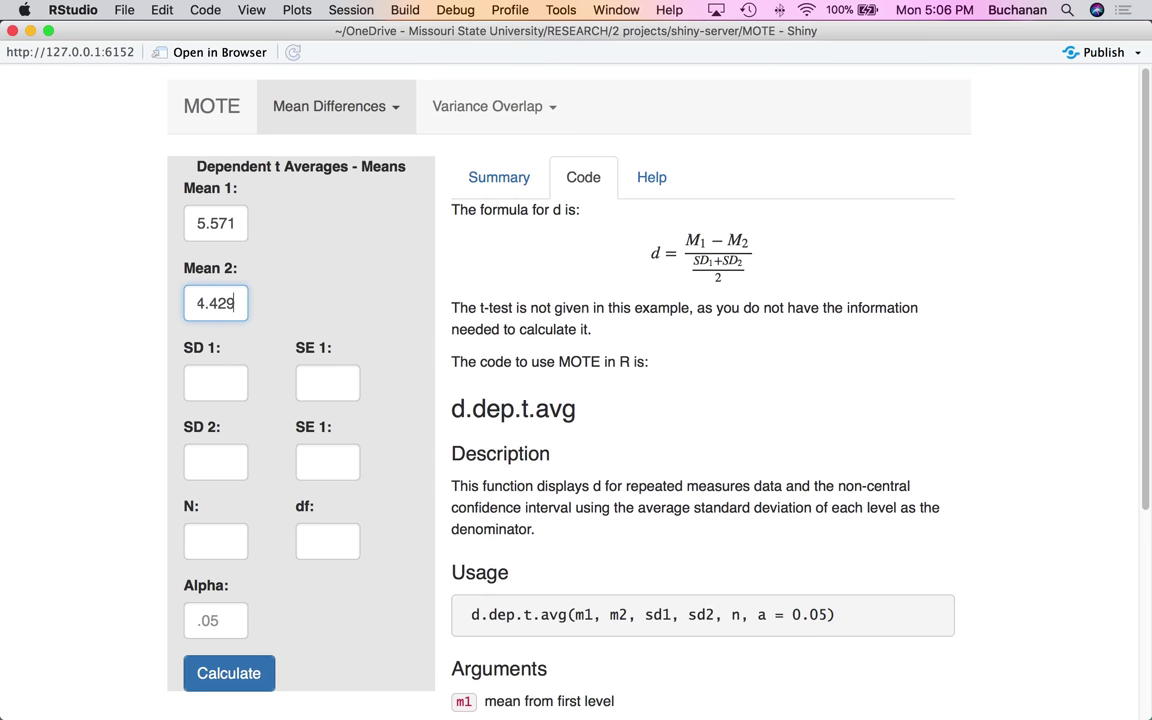
key("Tab")
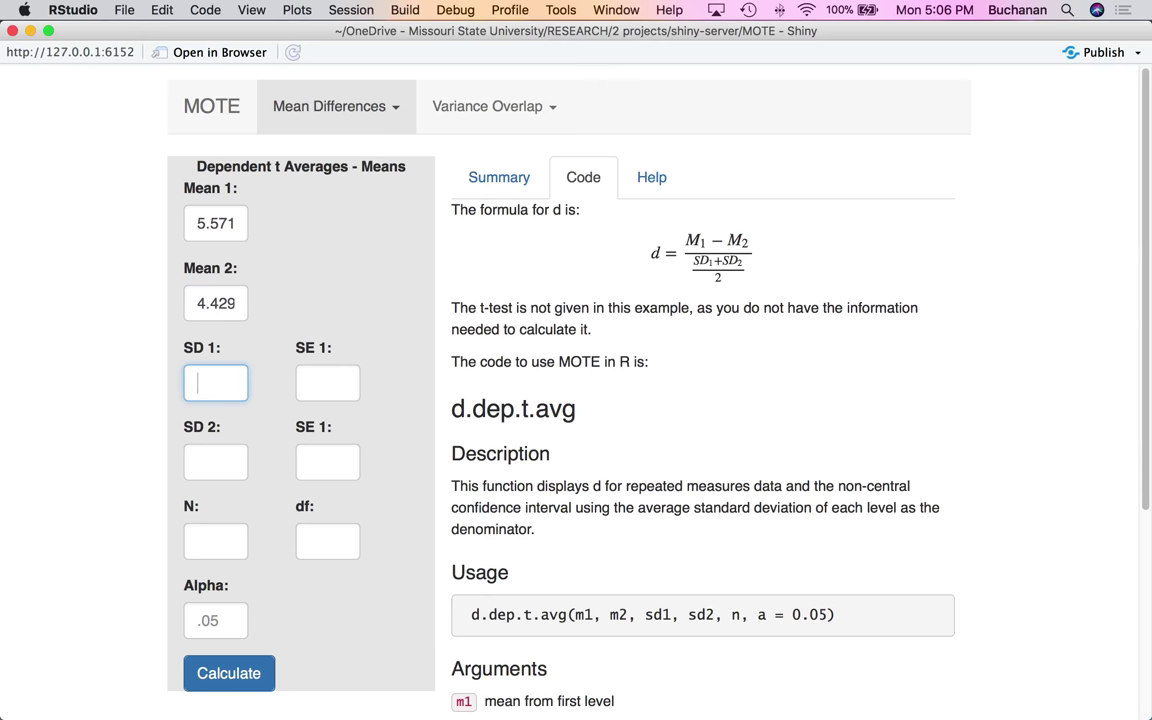
Using the JASP descriptives in Preview, set SD 1 to 1.988 and SD 2 to 2.878 in the MOTE form
left_click(705, 684)
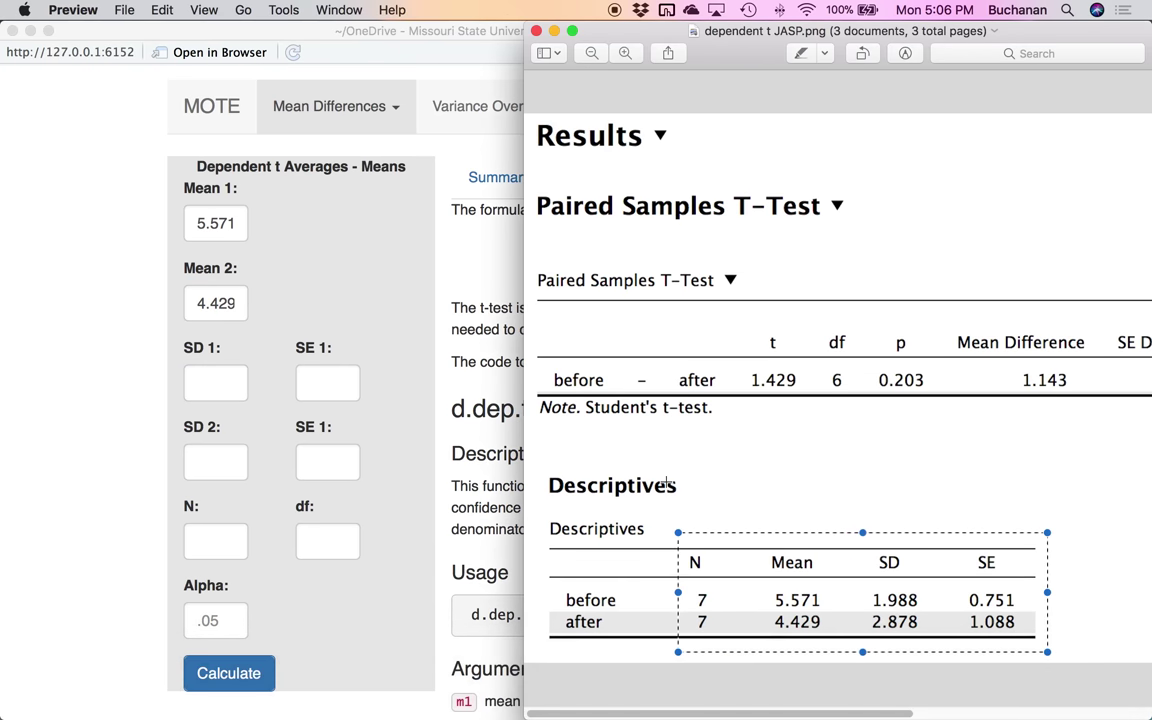
left_click(206, 395)
type("1.988")
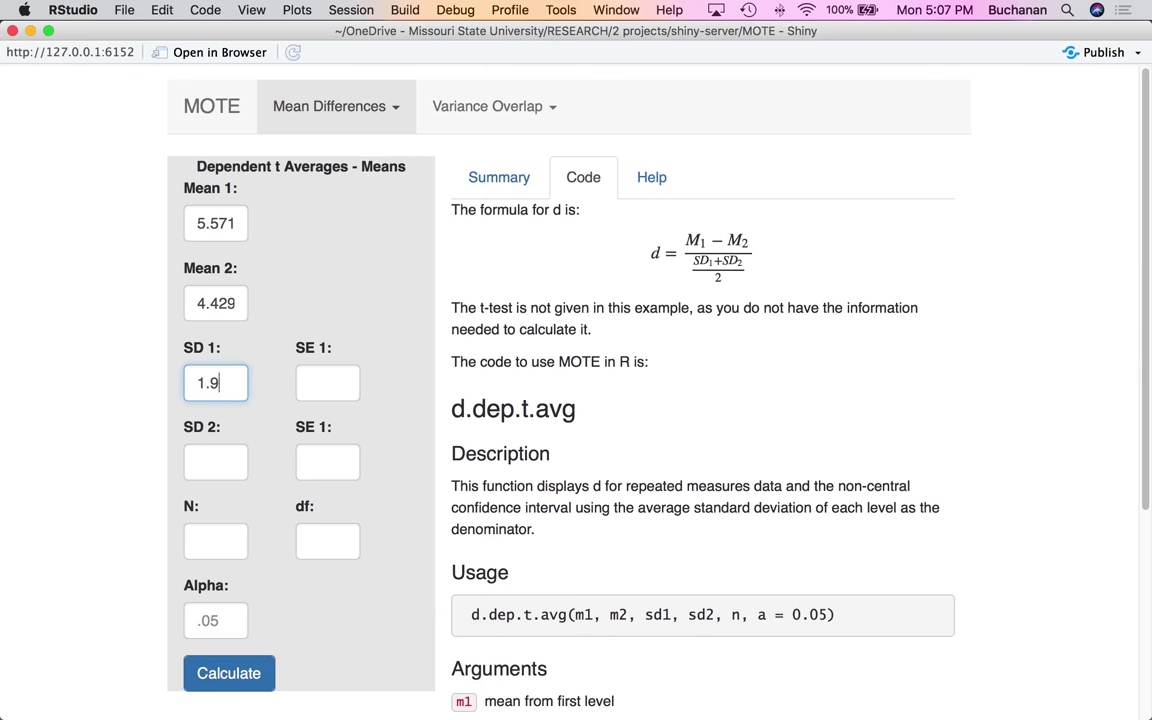
key("Tab")
key("Tab")
type("2.878")
Calculate the effect size with N set to 7 and Alpha set to .05, and show the results summary
mouse_move(592, 702)
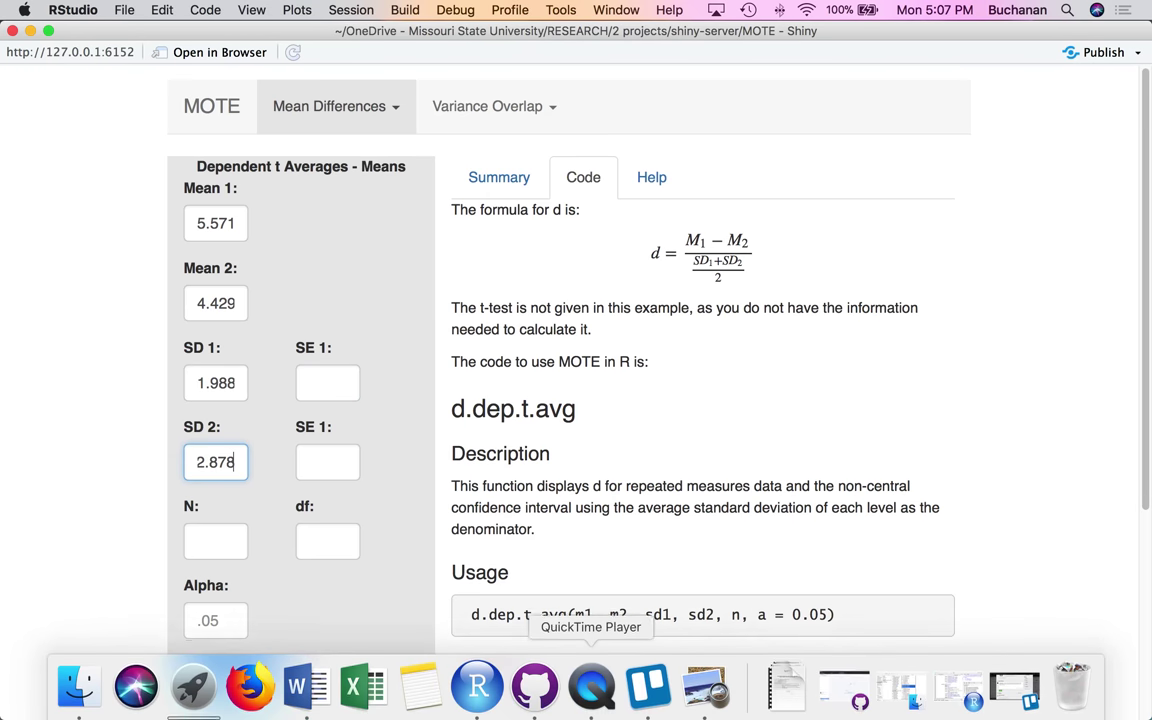
left_click(695, 686)
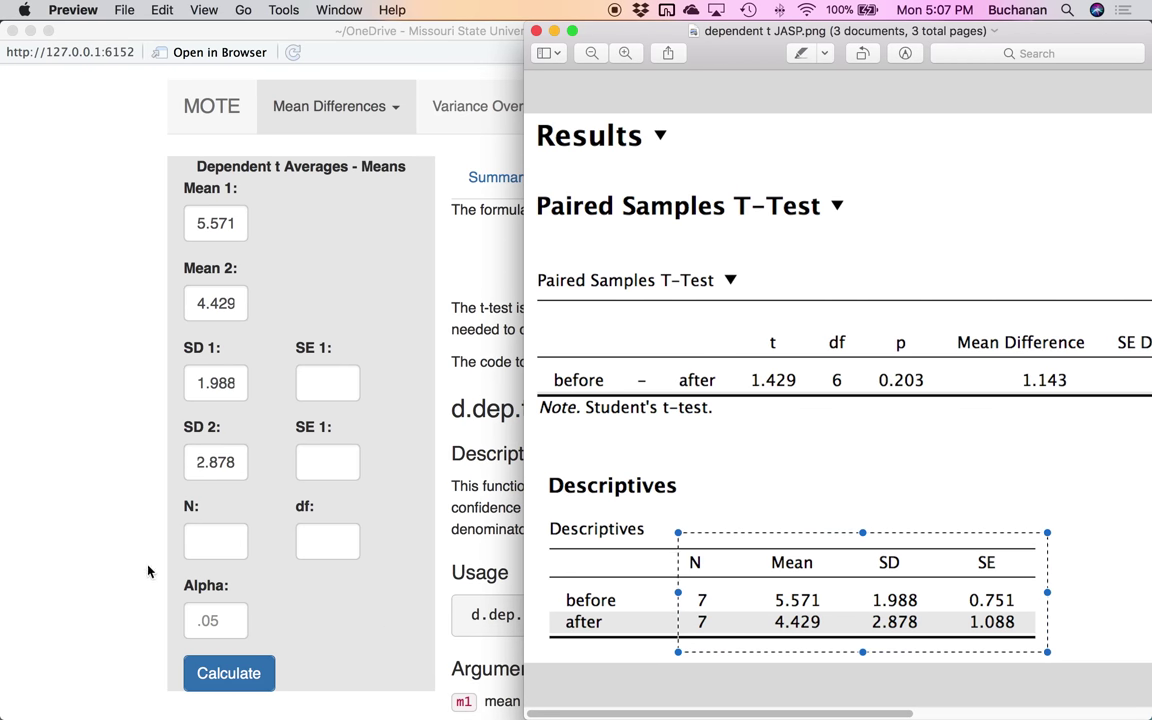
left_click(225, 538)
type("7")
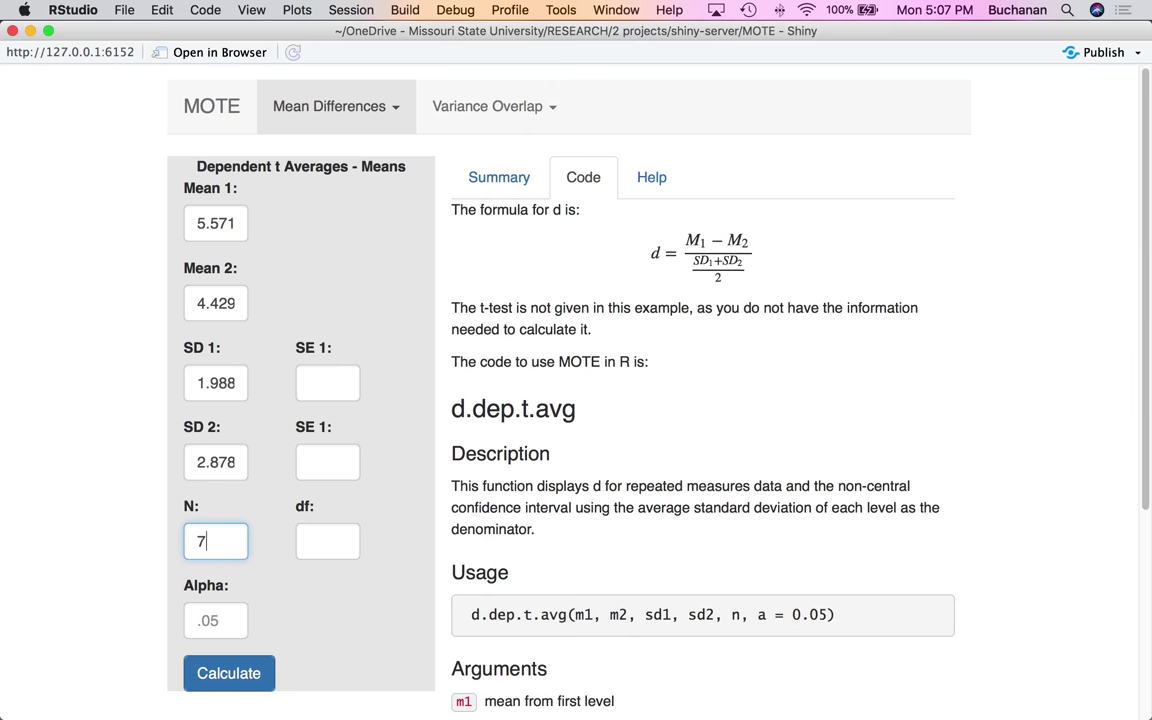
left_click(204, 624)
type(".05")
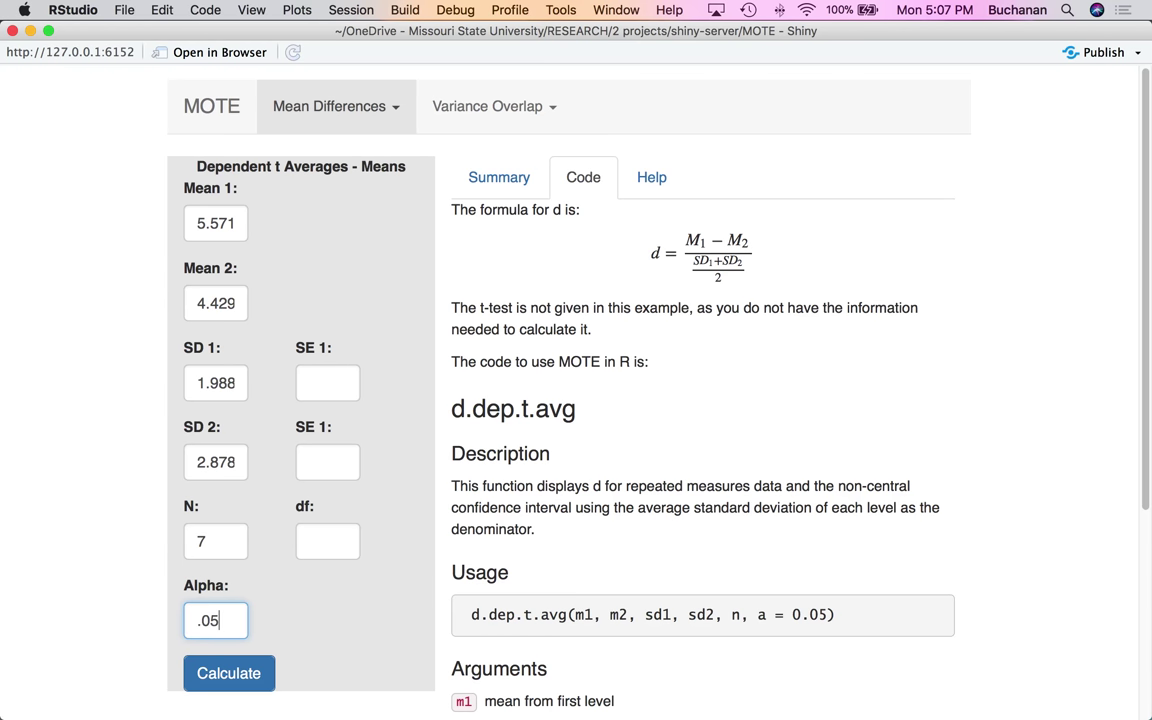
left_click(228, 673)
left_click(524, 180)
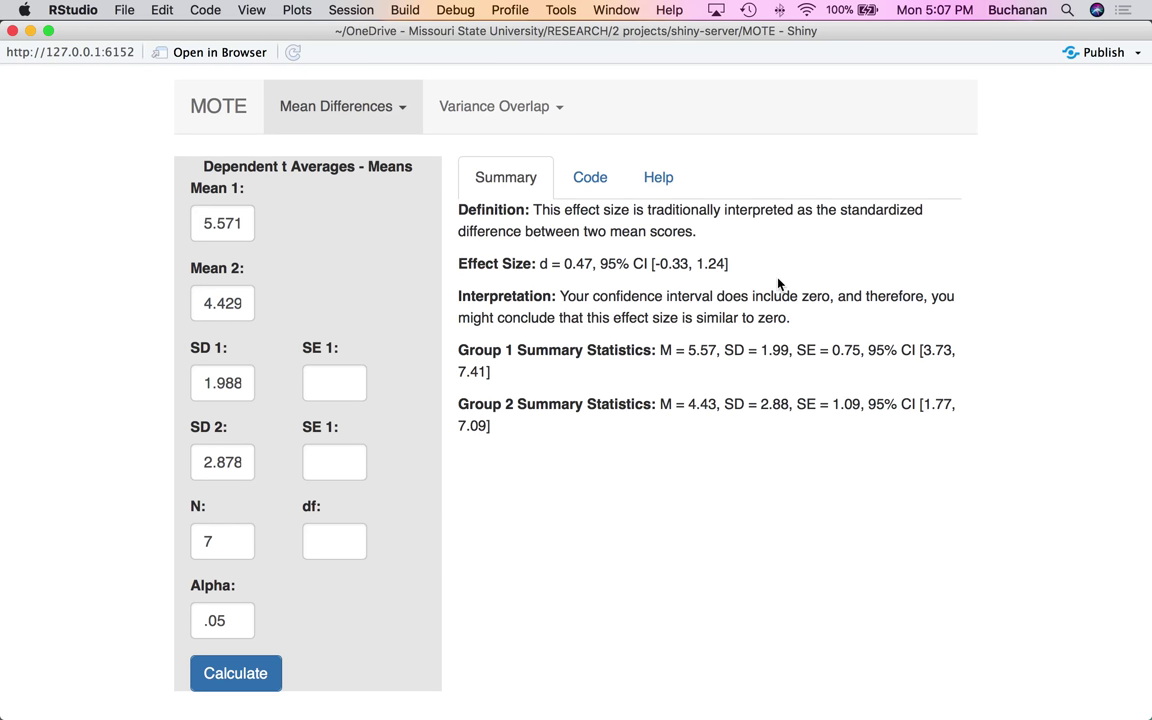
Set Alpha to .01 and recalculate the effect size
left_click(237, 614)
key("BackSpace")
type("1")
left_click(240, 683)
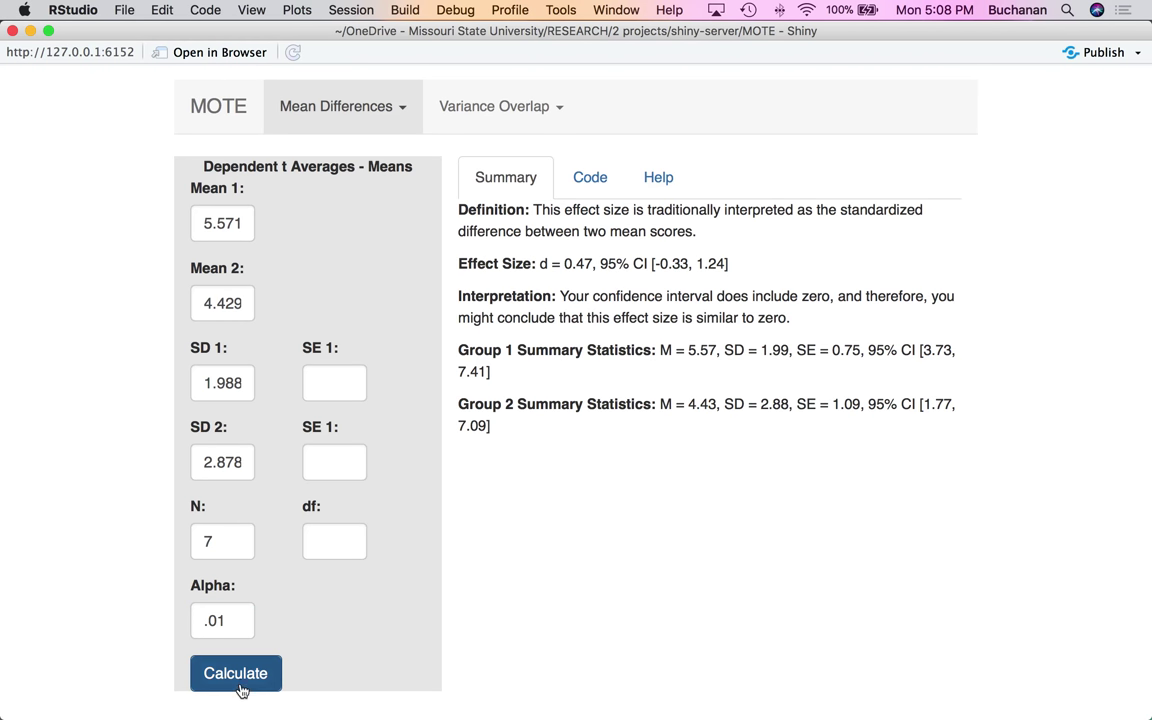
Examine the effect size's confidence level and the interpretation text in the recalculated summary
double_click(606, 264)
left_click(598, 263)
double_click(607, 264)
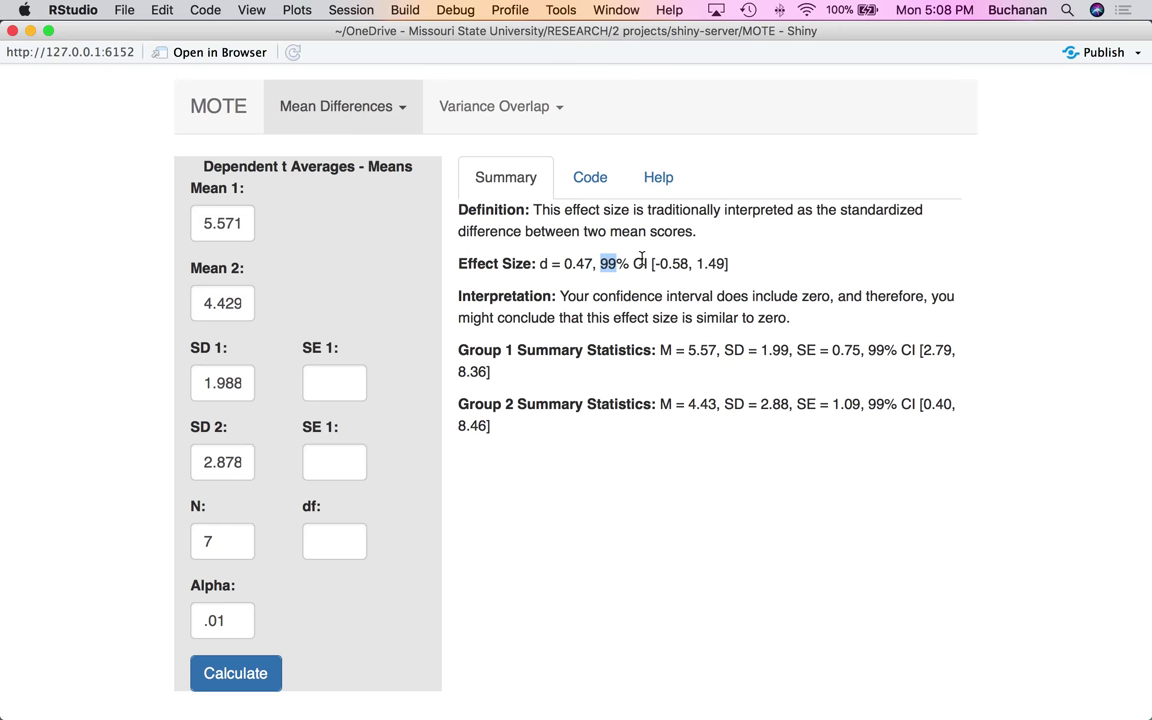
left_click_drag(704, 318, 800, 322)
left_click(800, 322)
Compare the standard errors in the JASP descriptives in Preview with the two group summary statistics in MOTE
mouse_move(780, 702)
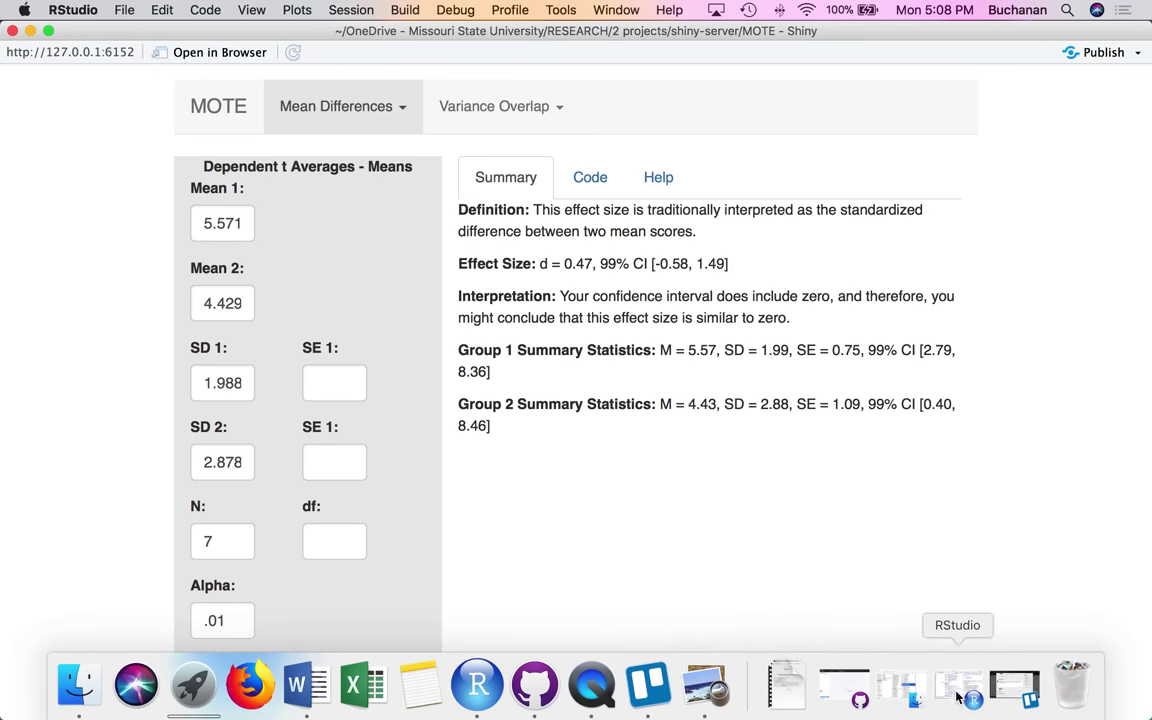
left_click(703, 686)
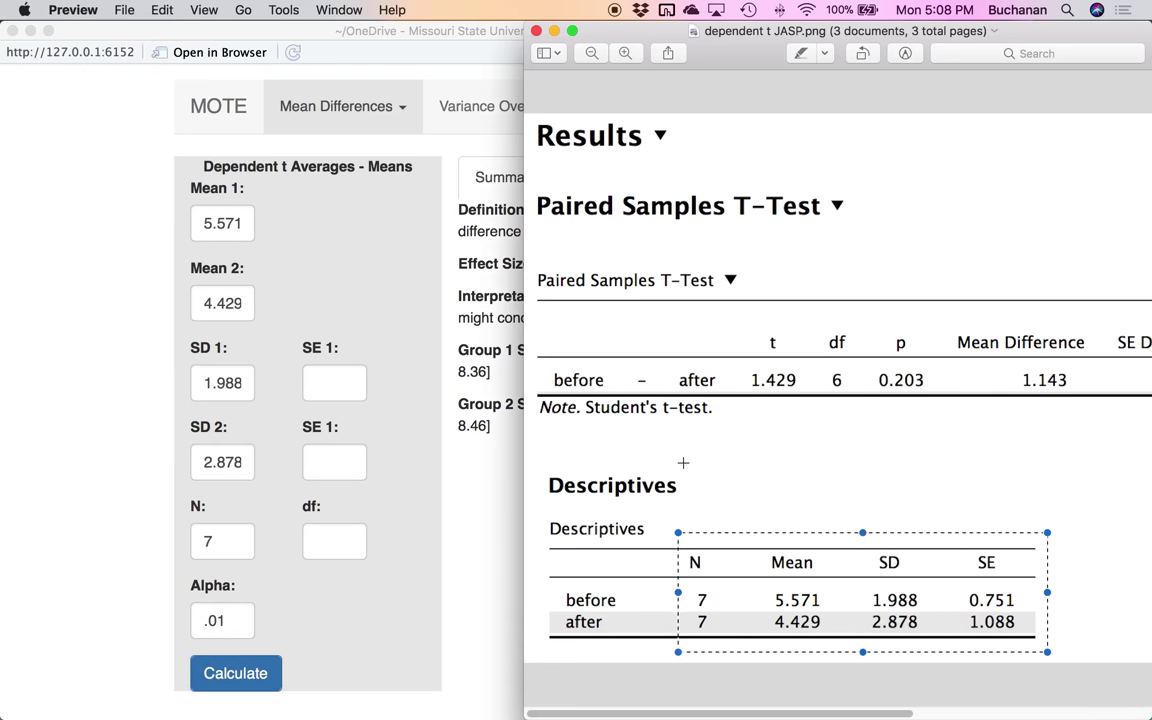
scroll(683, 462, "right", 1)
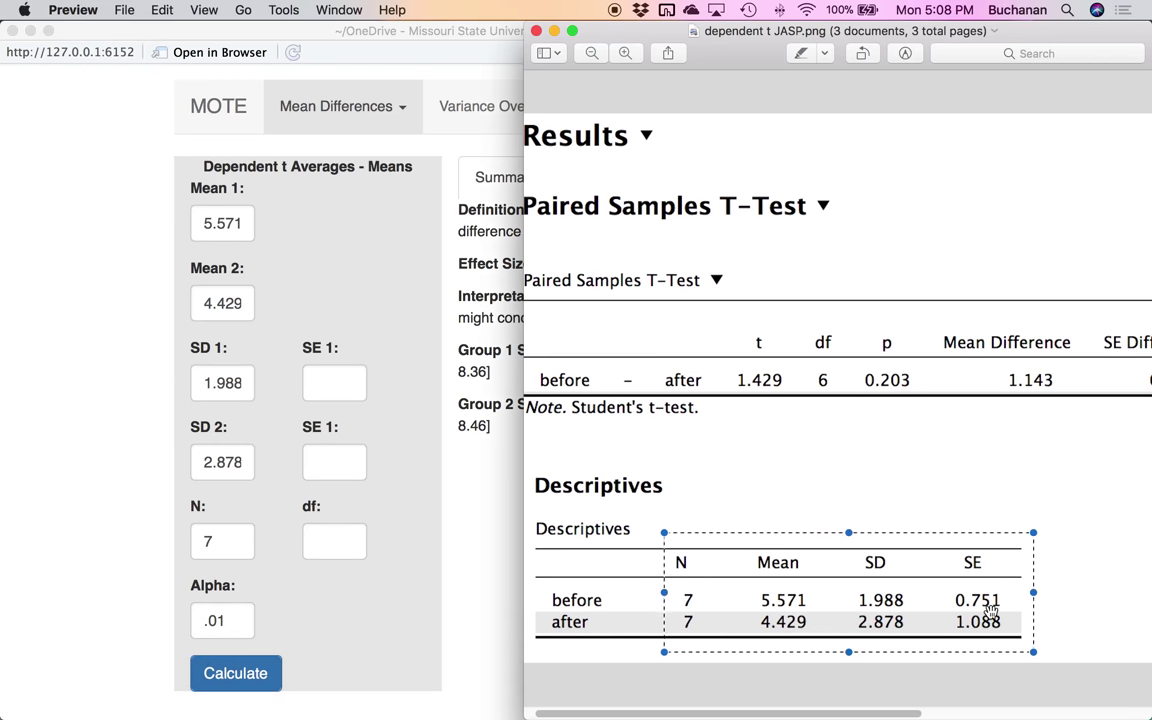
left_click(473, 550)
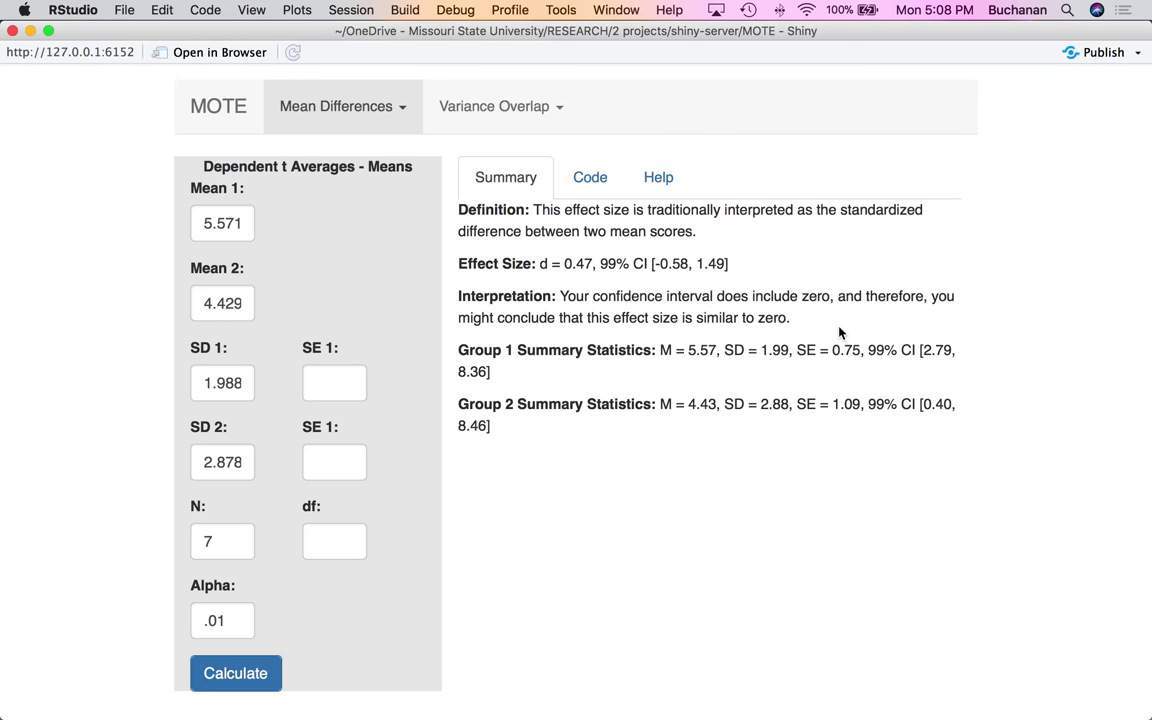
left_click(804, 349)
left_click_drag(804, 349, 792, 360)
left_click_drag(800, 404, 787, 419)
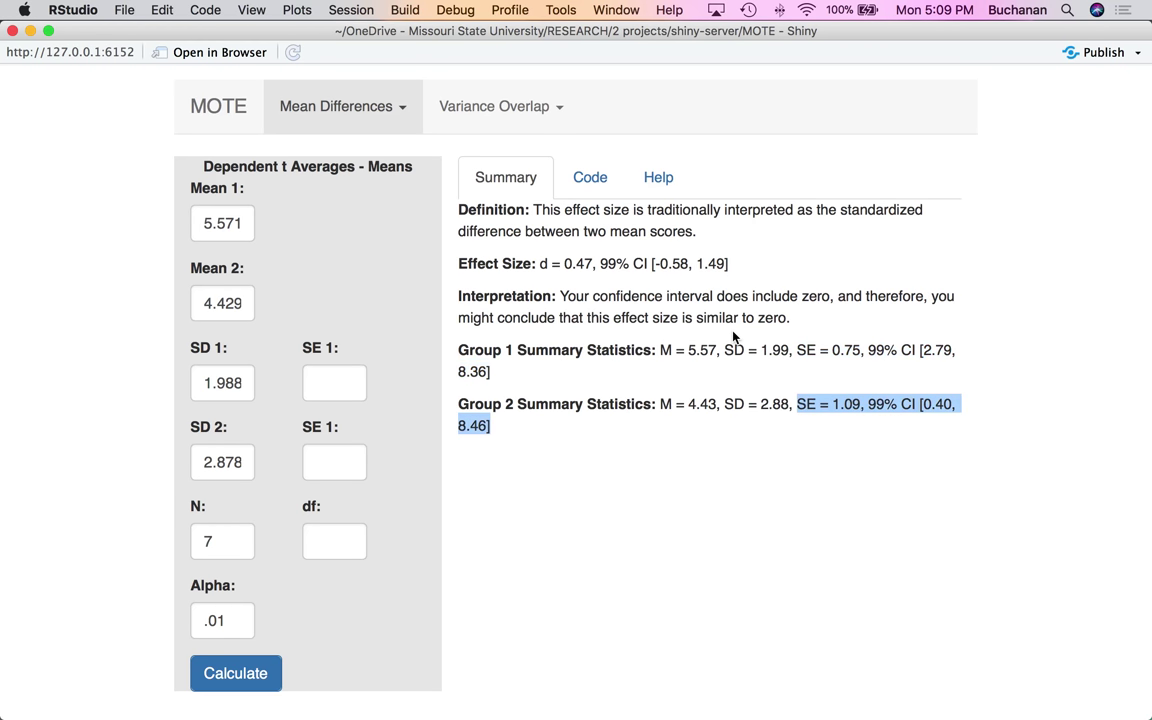
Review the formula and R code documentation for d.dep.t.avg, and return to the results summary
left_click(589, 177)
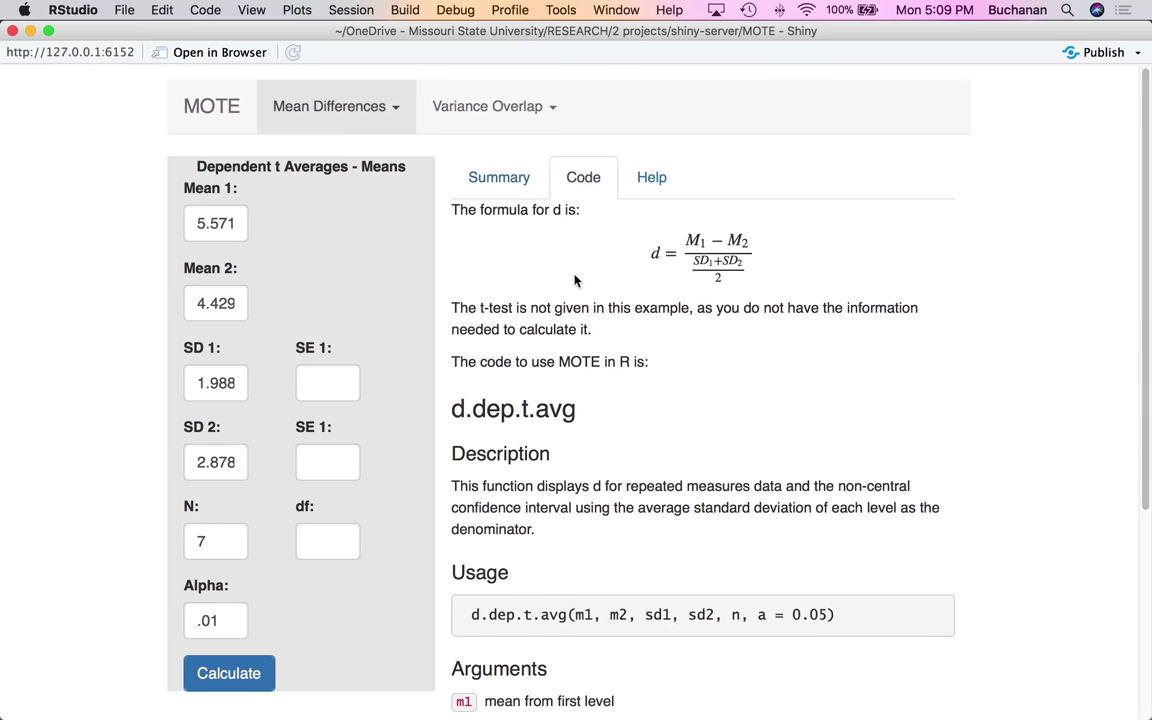
scroll(674, 339, "down", 3)
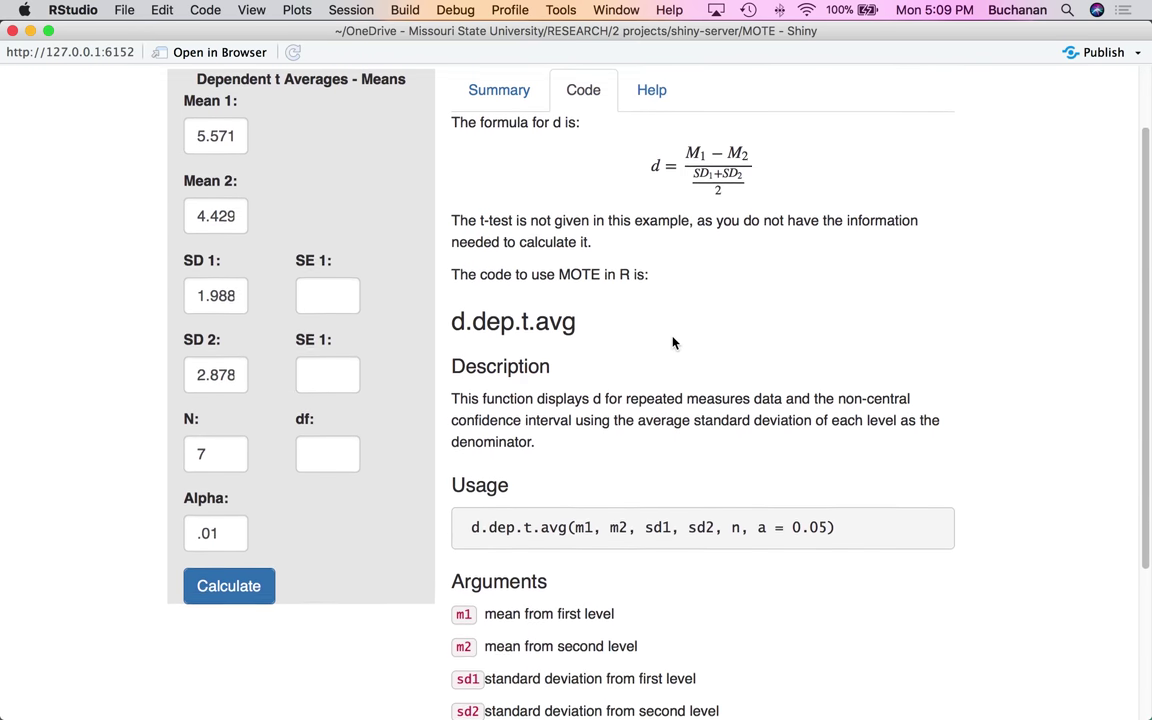
scroll(673, 343, "down", 2)
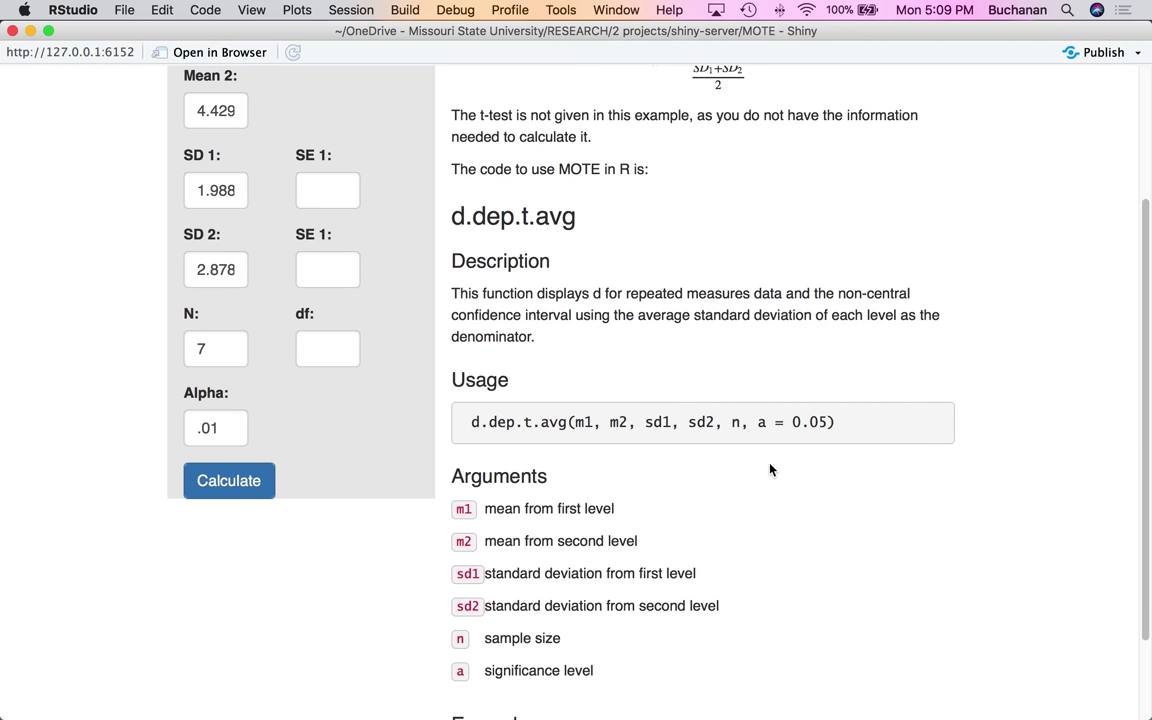
scroll(570, 402, "down", 1)
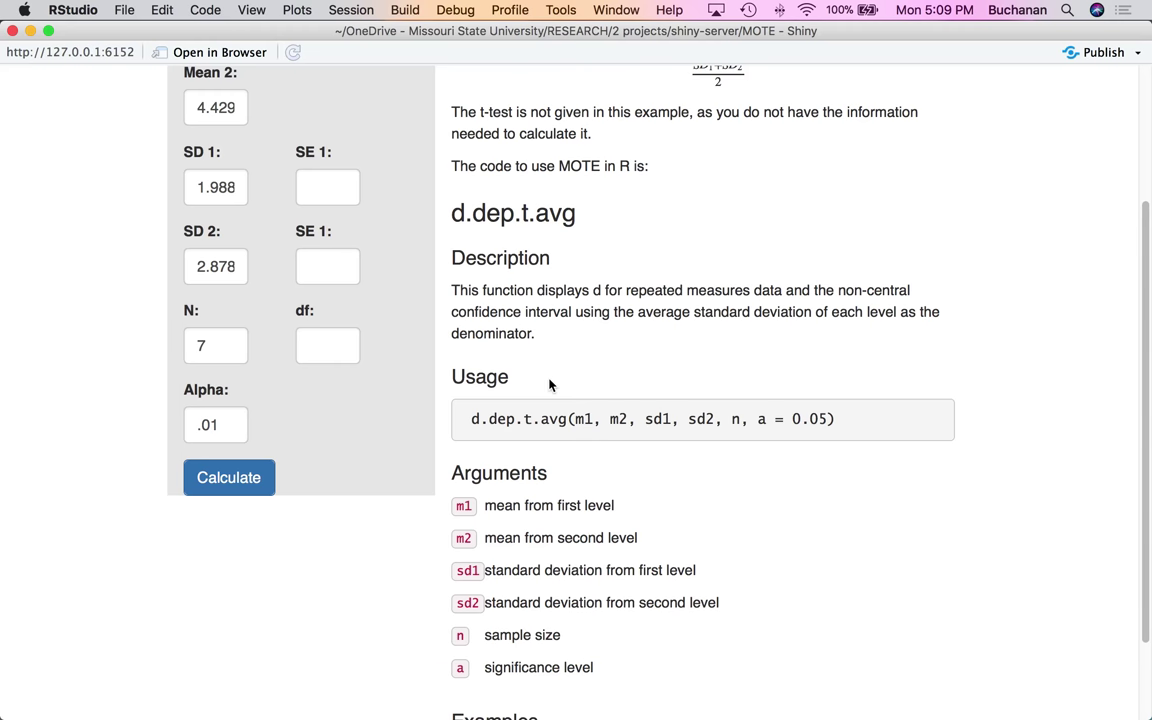
scroll(548, 380, "up", 3)
scroll(548, 380, "up", 2)
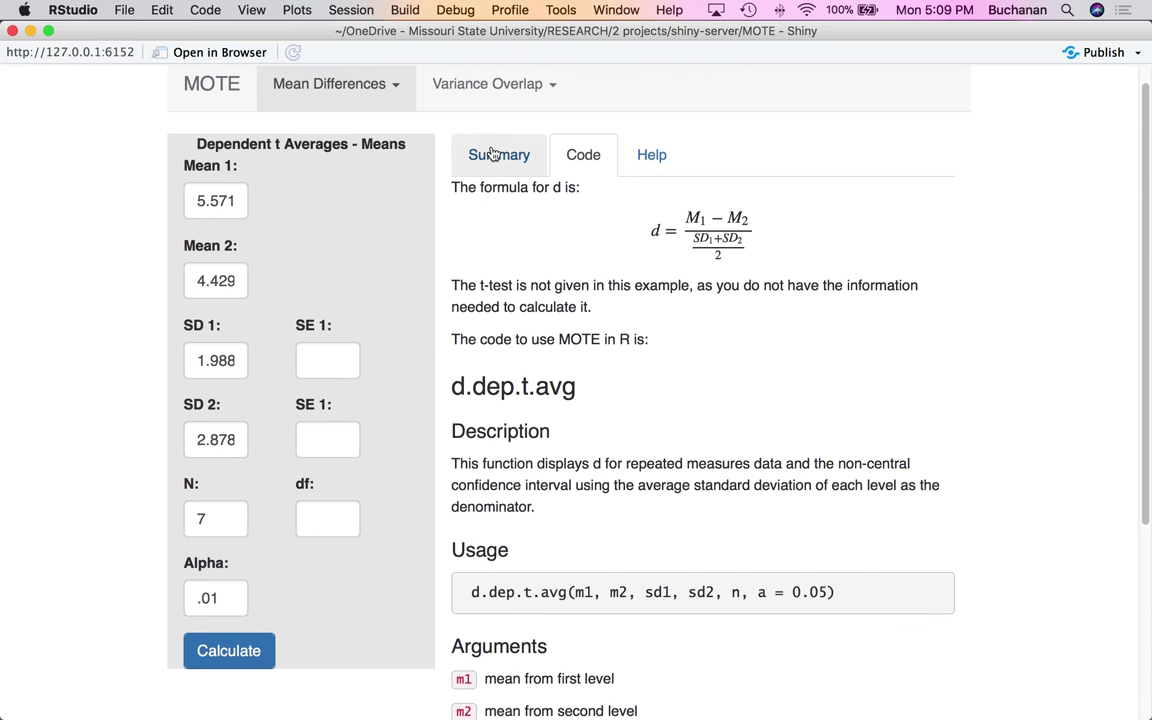
left_click(508, 157)
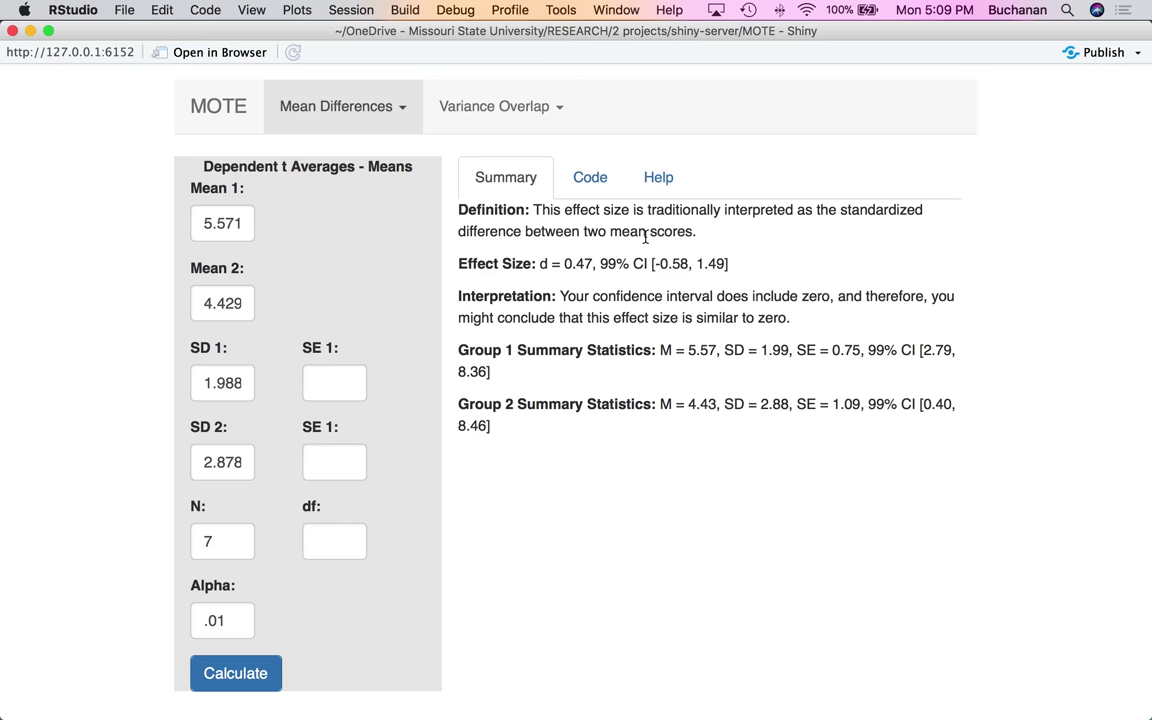
Switch to Preview and show the SAS t-test output in dependent t SAS.PNG at a larger size
mouse_move(535, 716)
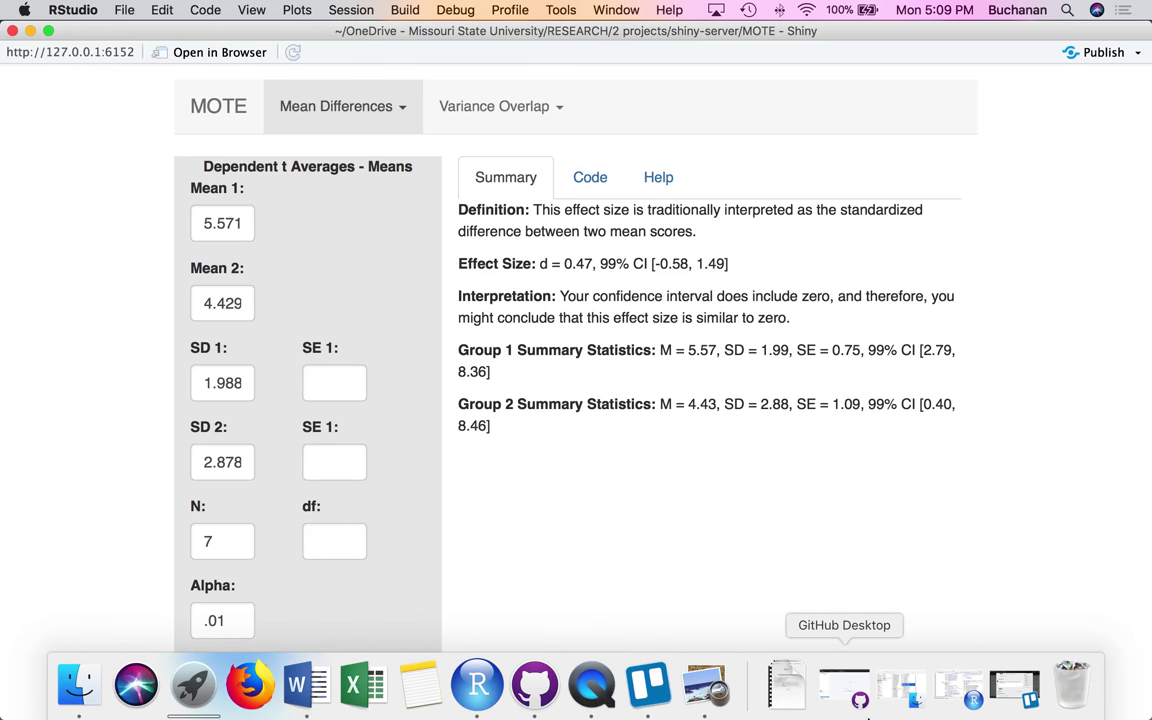
left_click(719, 690)
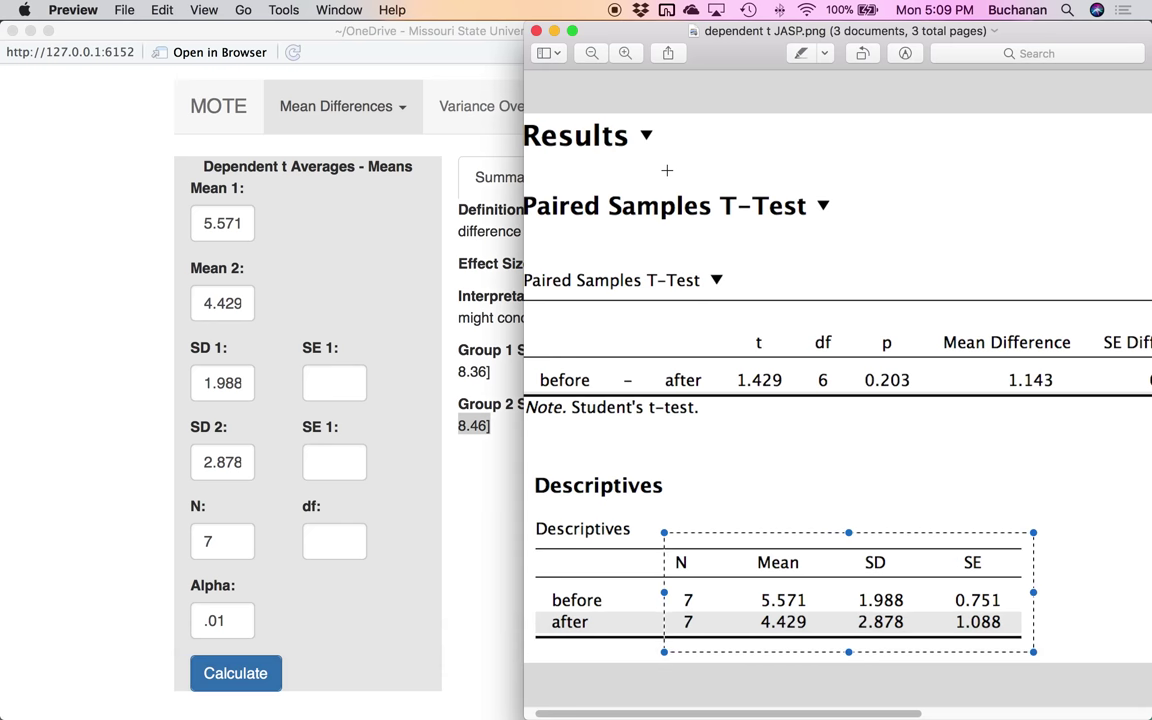
key("super+minus")
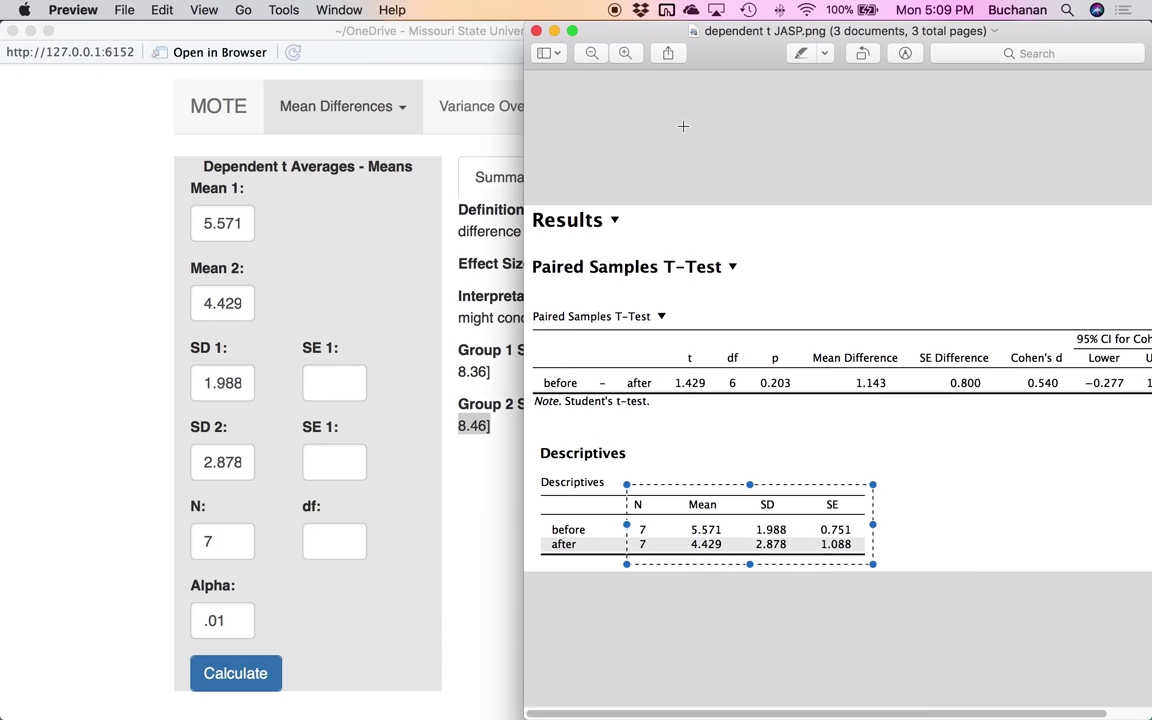
scroll(609, 98, "down", 4)
scroll(609, 98, "down", 5)
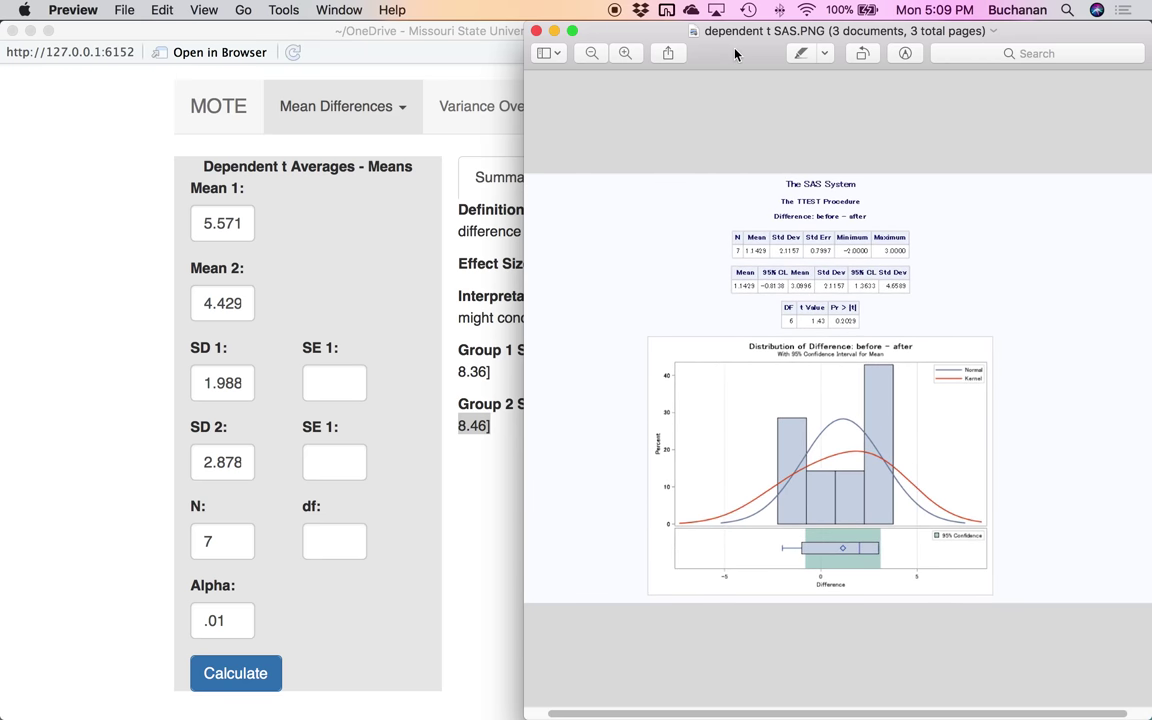
left_click(666, 11)
key("super+plus")
key("super+plus")
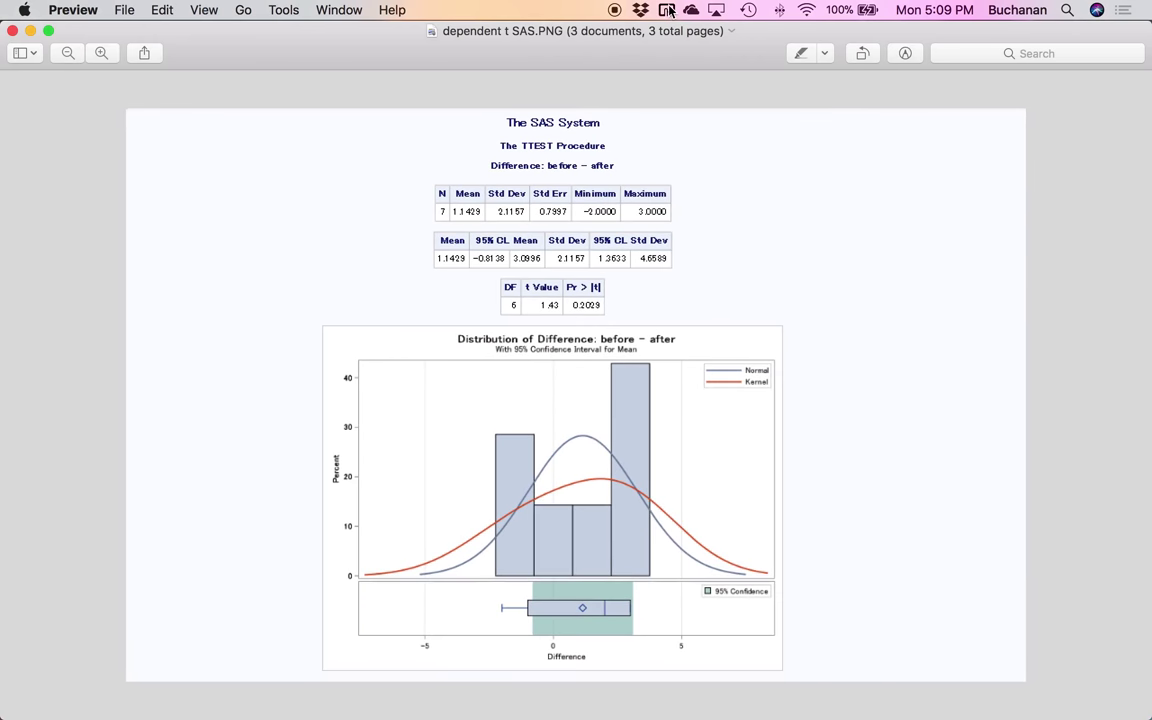
left_click(668, 11)
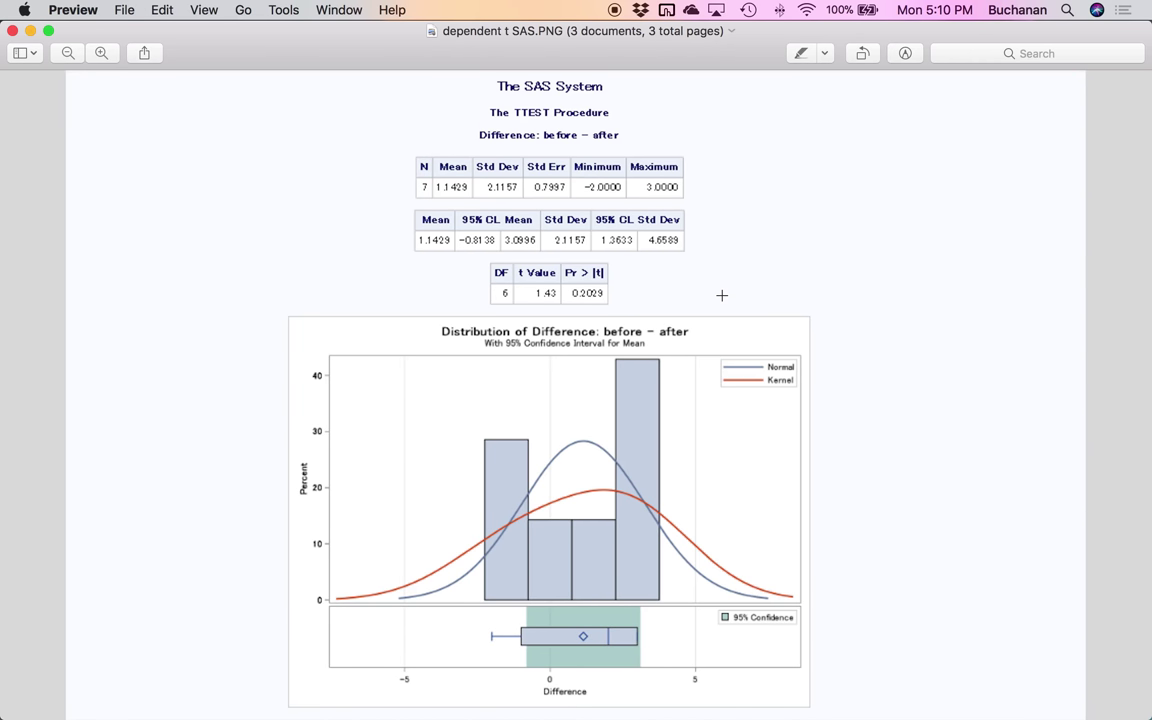
Show dependent t SPSS.png, mark its Paired Samples Statistics table, and return to the MOTE window
key("Down")
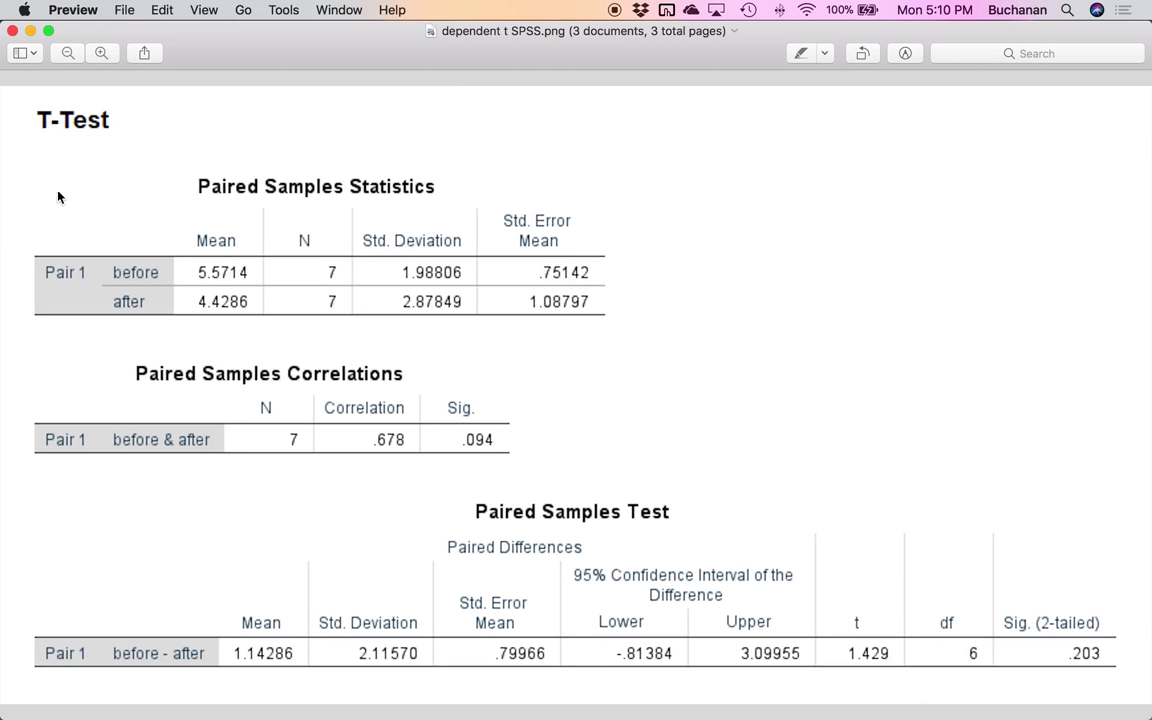
left_click_drag(319, 296, 637, 333)
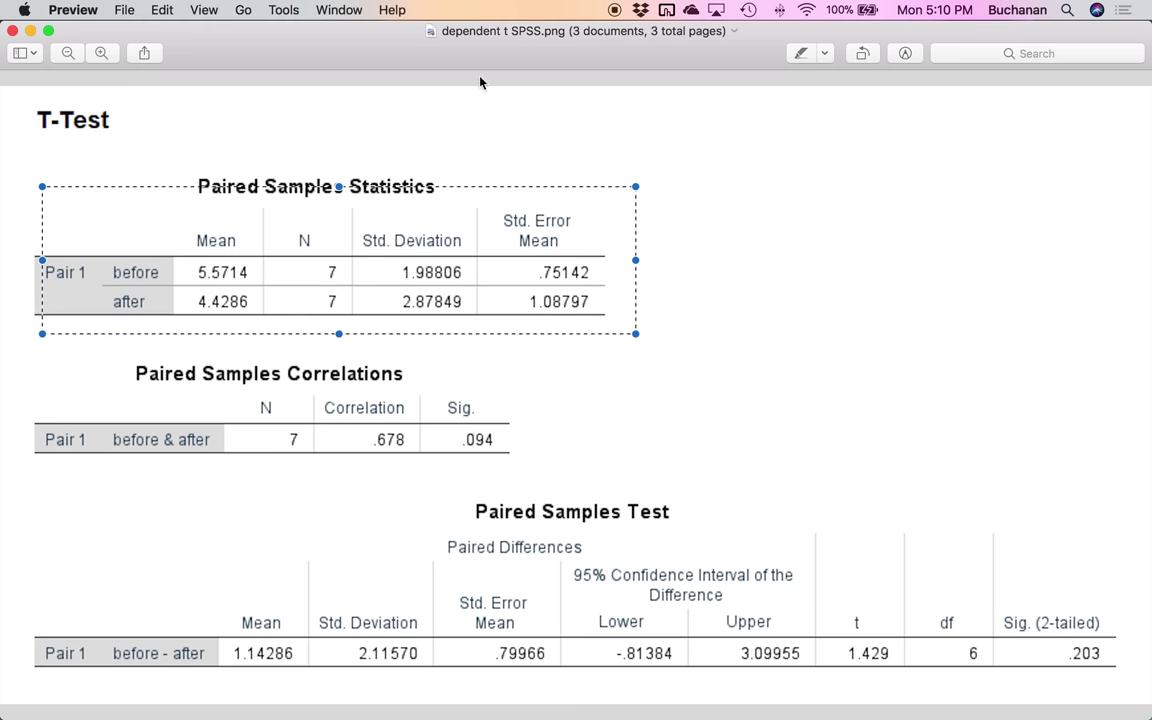
double_click(411, 46)
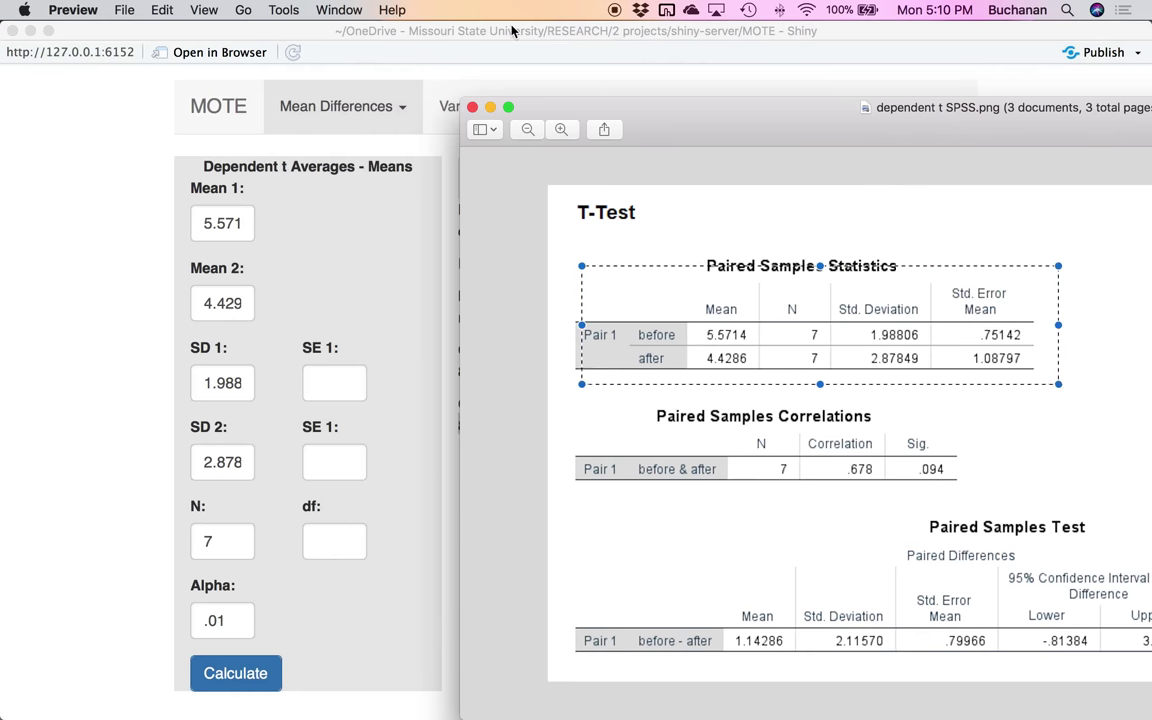
left_click_drag(720, 115, 425, 81)
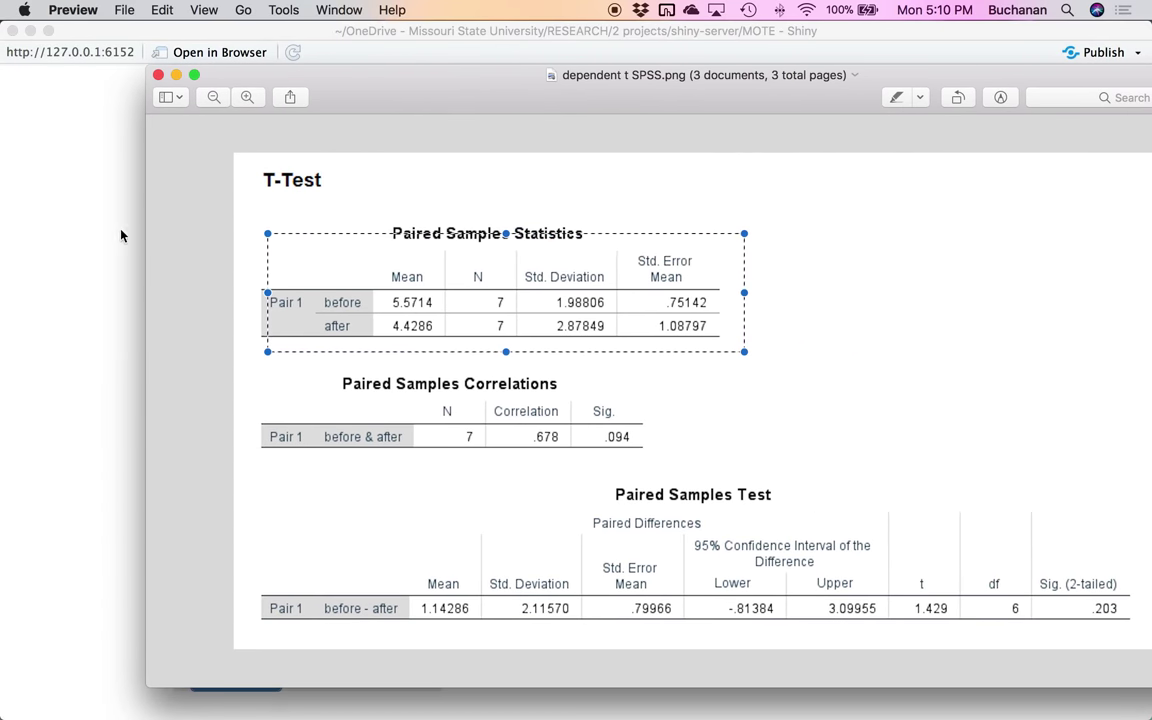
left_click(64, 249)
Switch MOTE to the Dependent t Differences - Means calculator and review its formulas and R code documentation
left_click(362, 96)
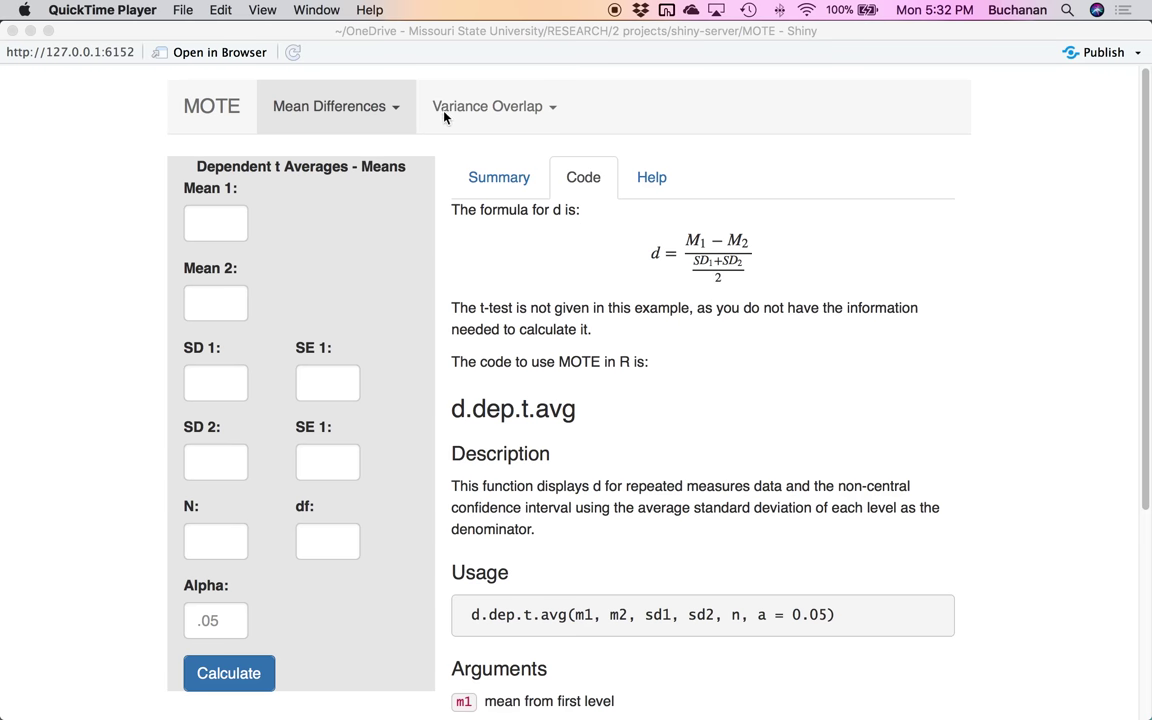
left_click(383, 112)
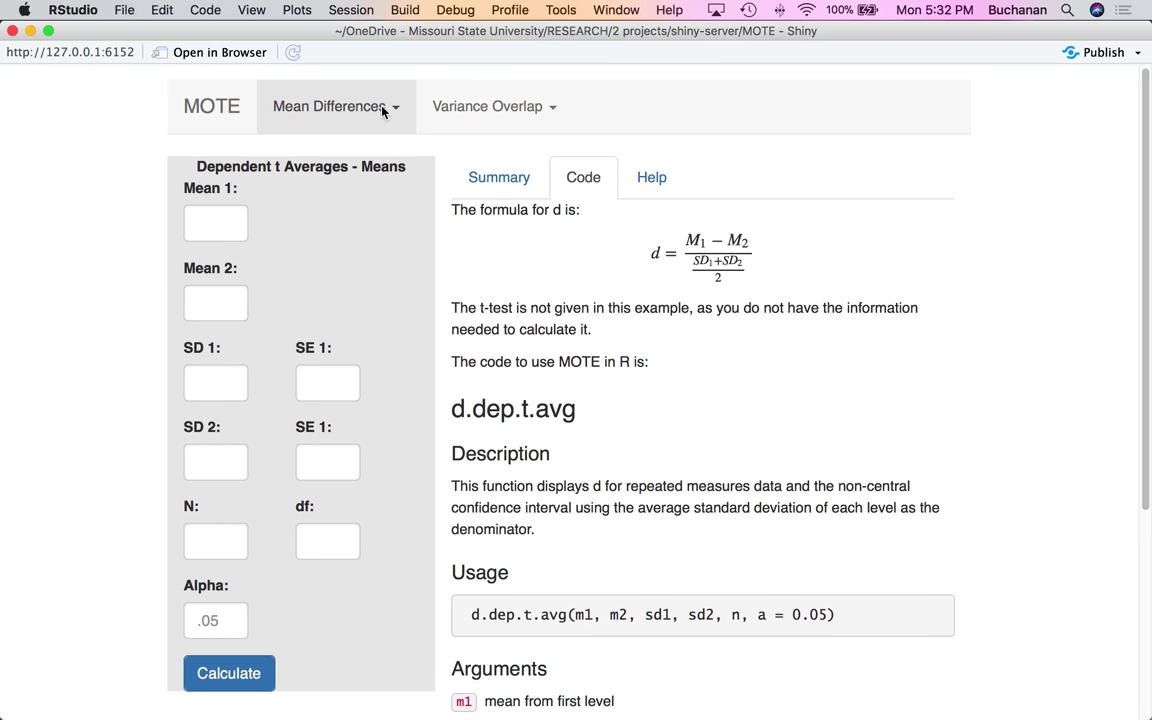
left_click(383, 112)
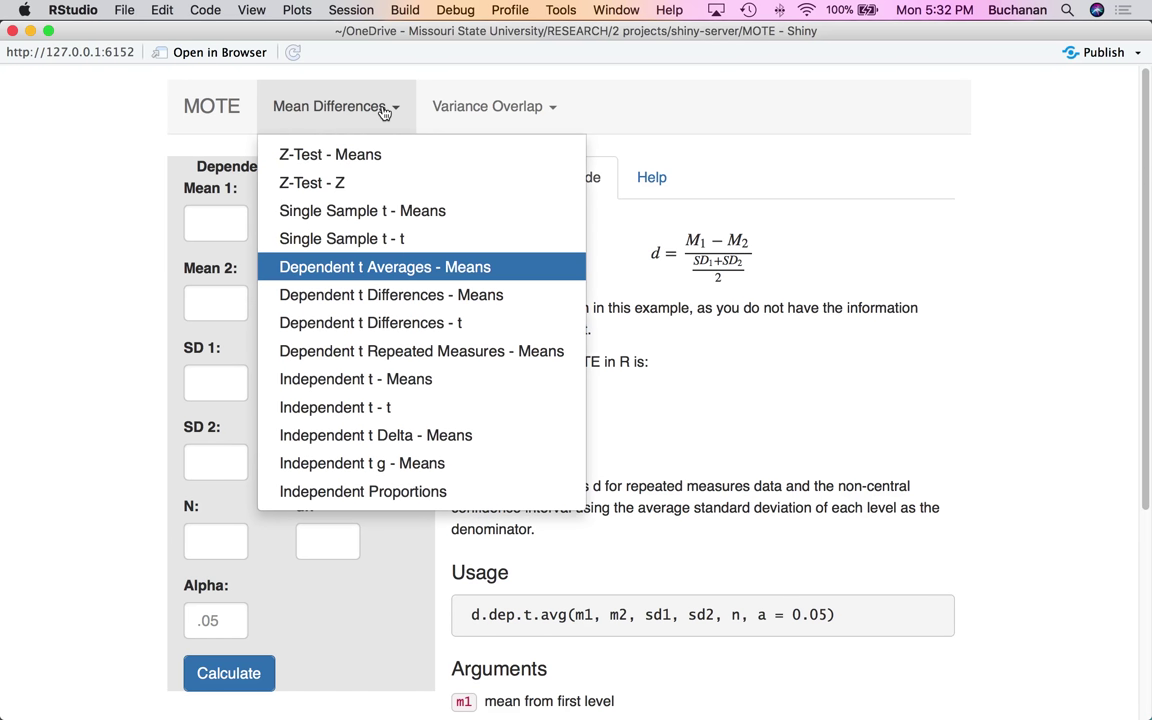
left_click(398, 296)
left_click(588, 192)
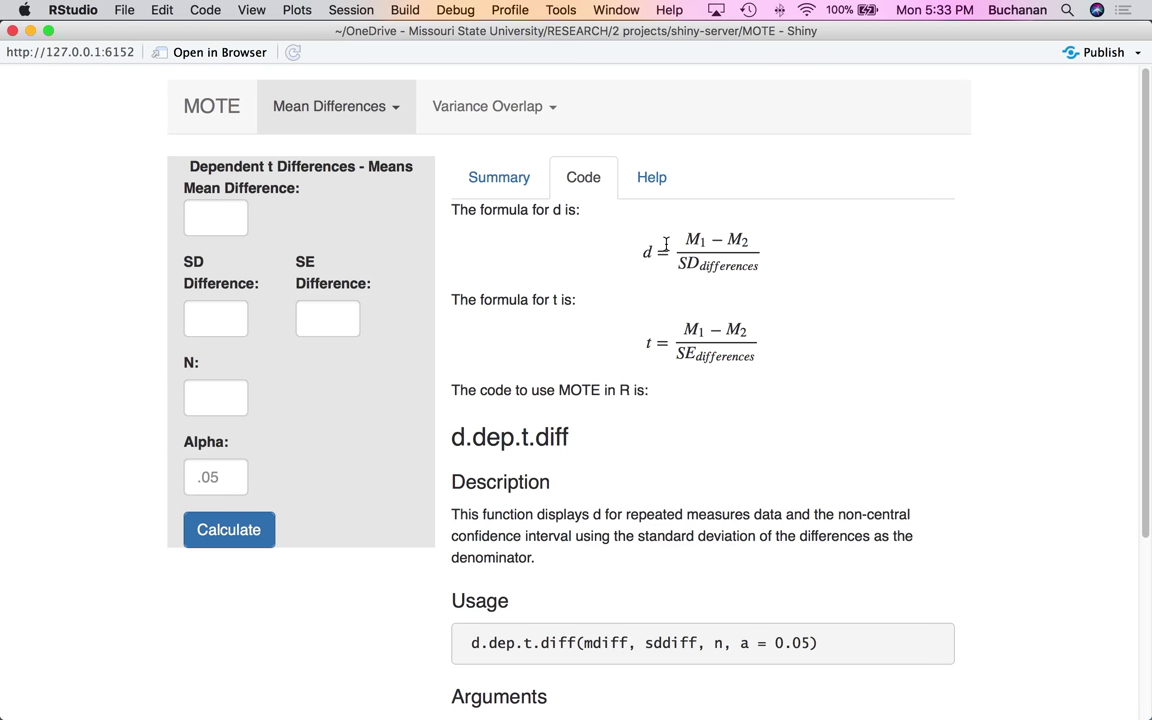
scroll(813, 365, "down", 3)
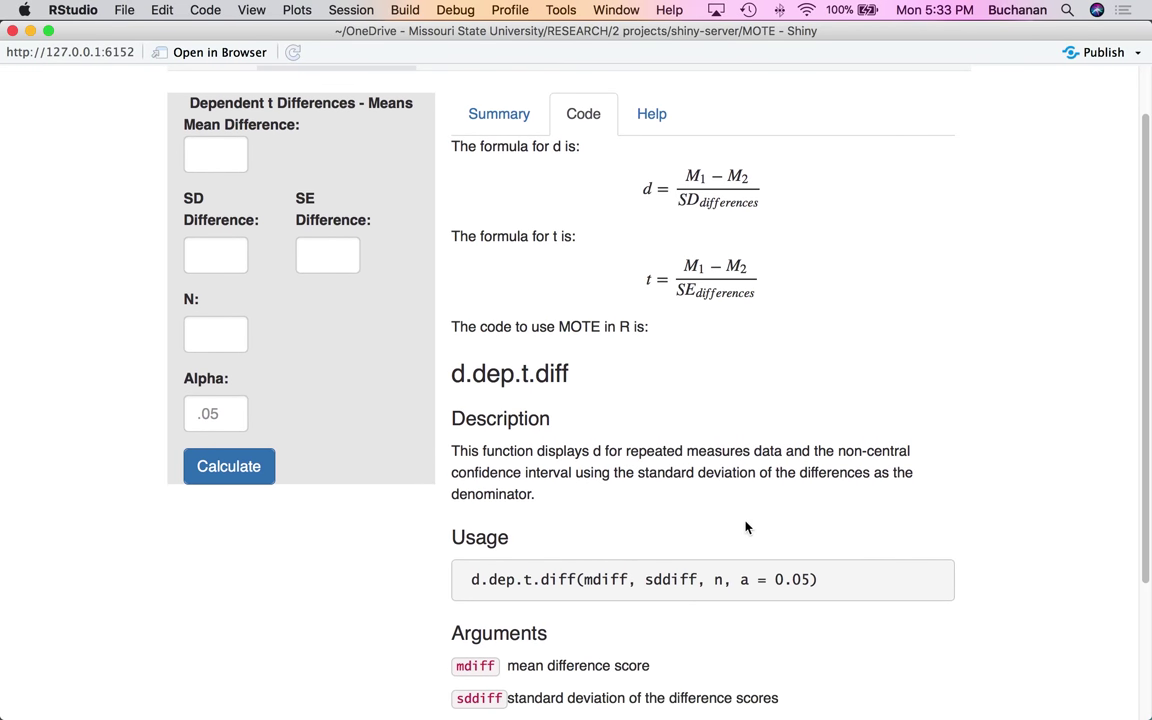
scroll(880, 527, "down", 3)
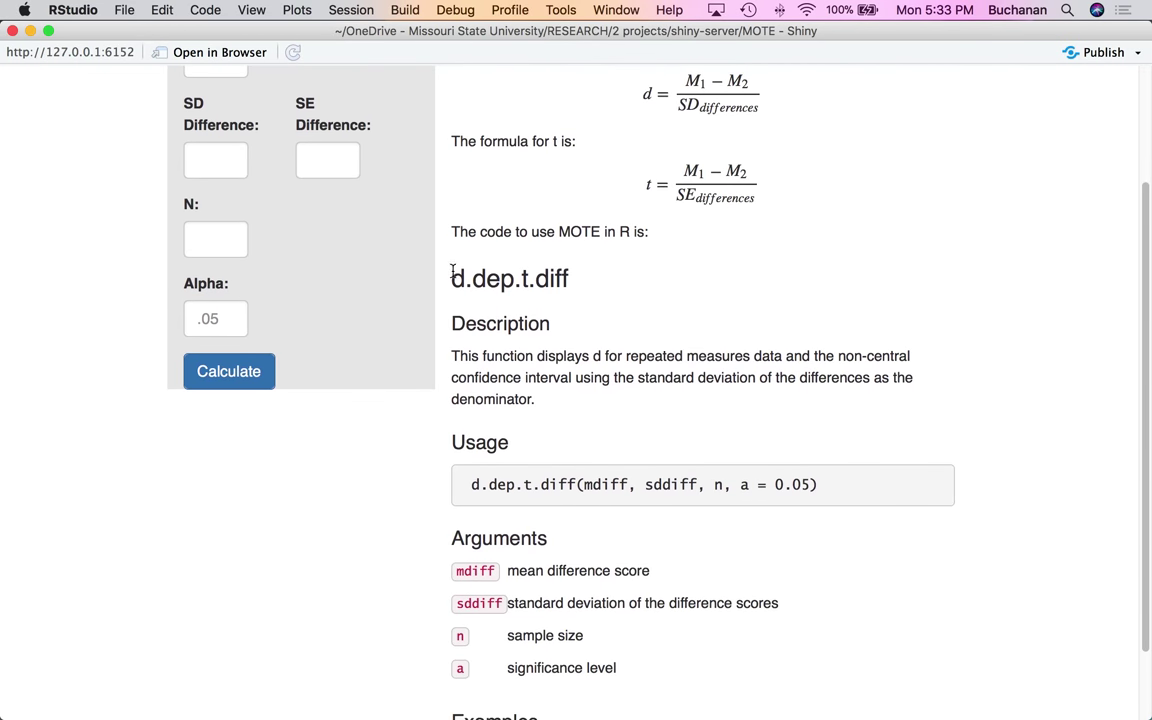
scroll(656, 605, "down", 3)
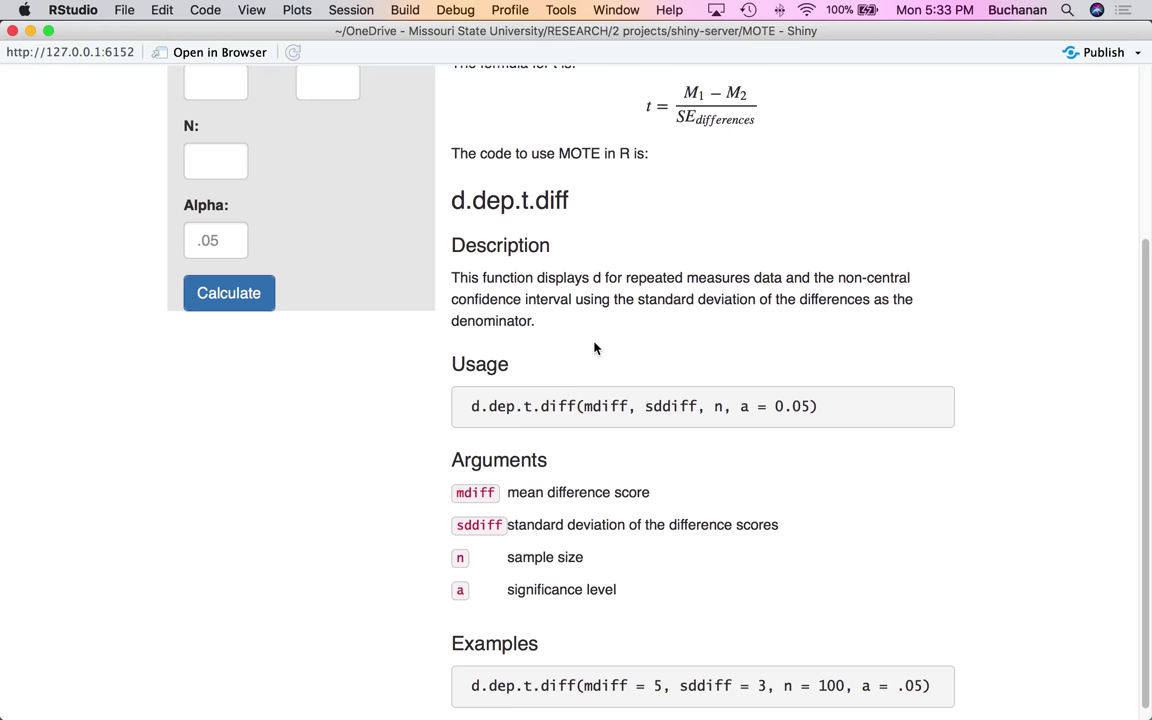
scroll(575, 240, "up", 6)
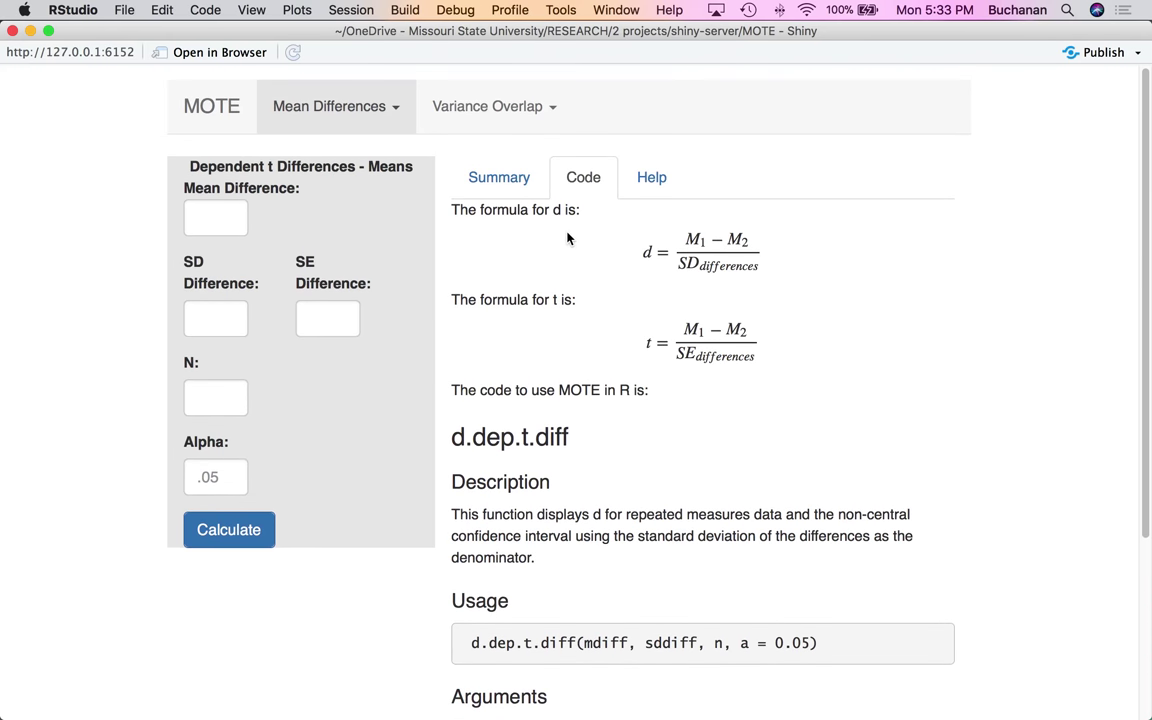
Using the JASP paired samples t-test output in Preview, set Mean Difference to 1.143 and SE Difference to .8 in the MOTE form
left_click(755, 690)
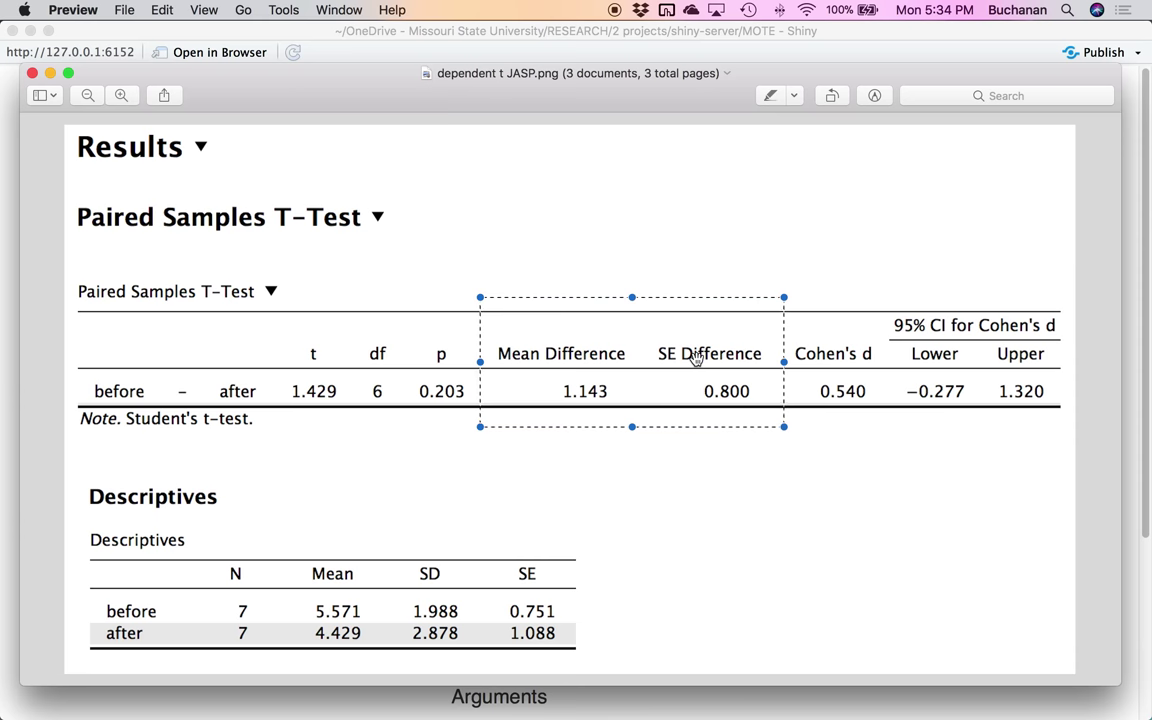
left_click(18, 700)
left_click(190, 219)
type("1.142")
key("BackSpace")
type("3")
key("Tab")
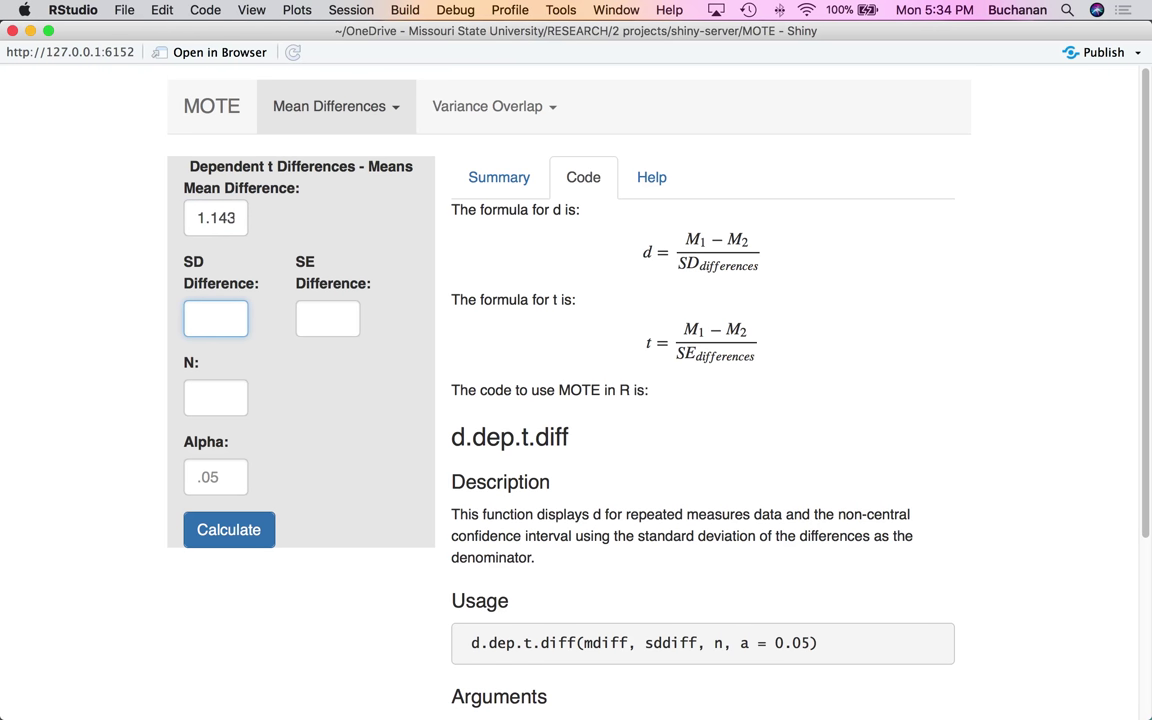
left_click(327, 318)
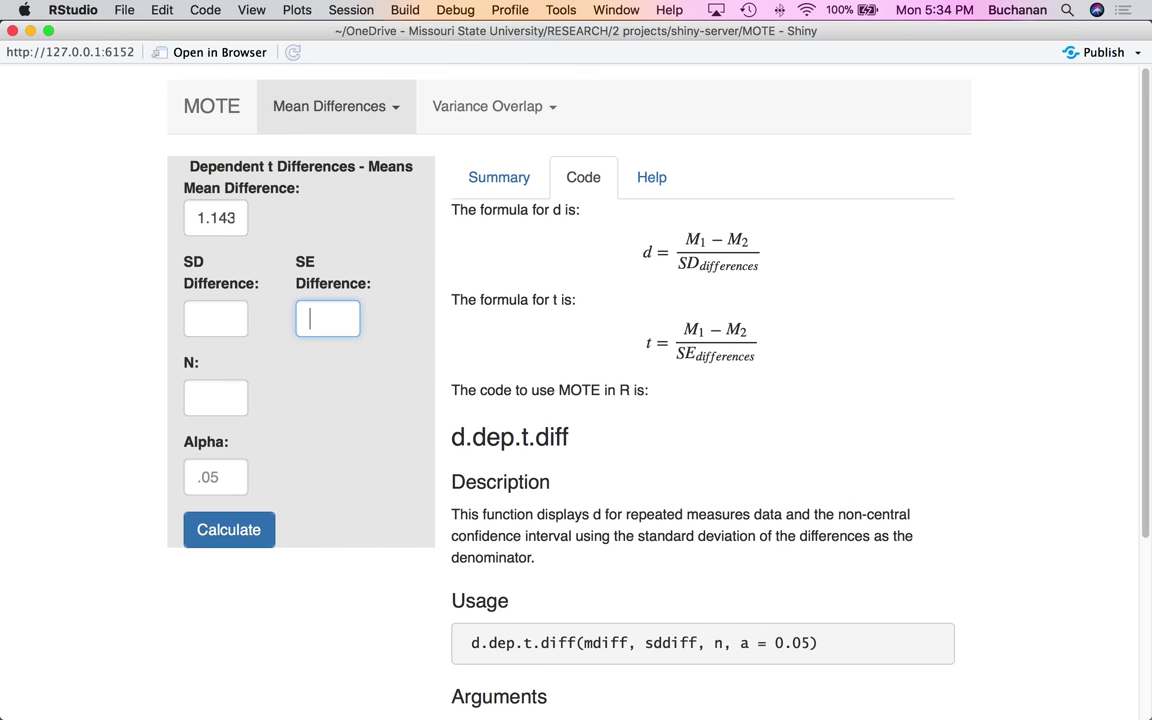
type(".8")
key("Tab")
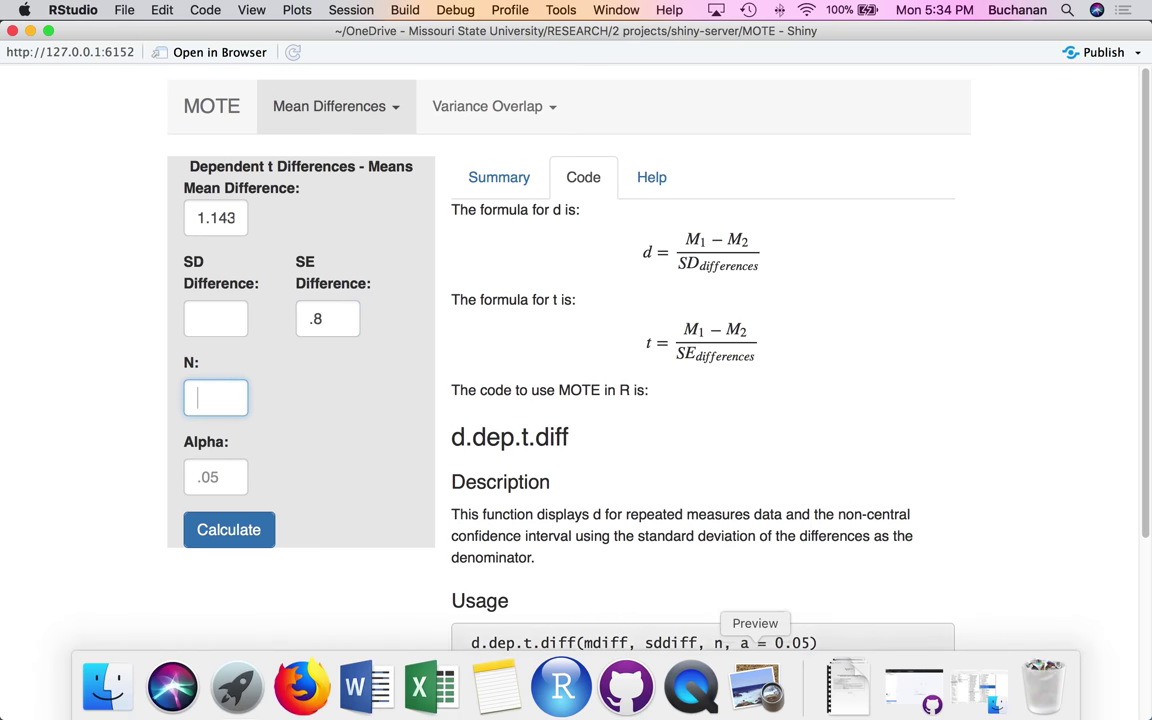
Check the sample size in the JASP output, set N to 7 and Alpha to .05, calculate, and show the result summary
left_click(755, 688)
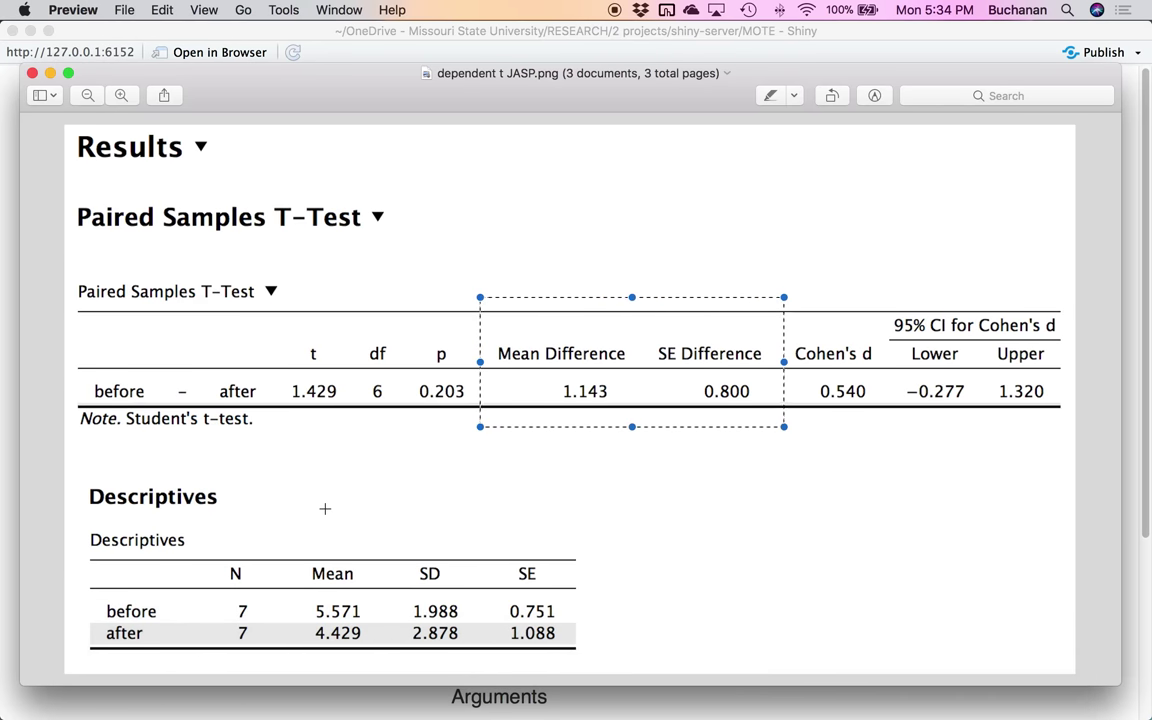
left_click(333, 709)
type("7")
left_click(220, 476)
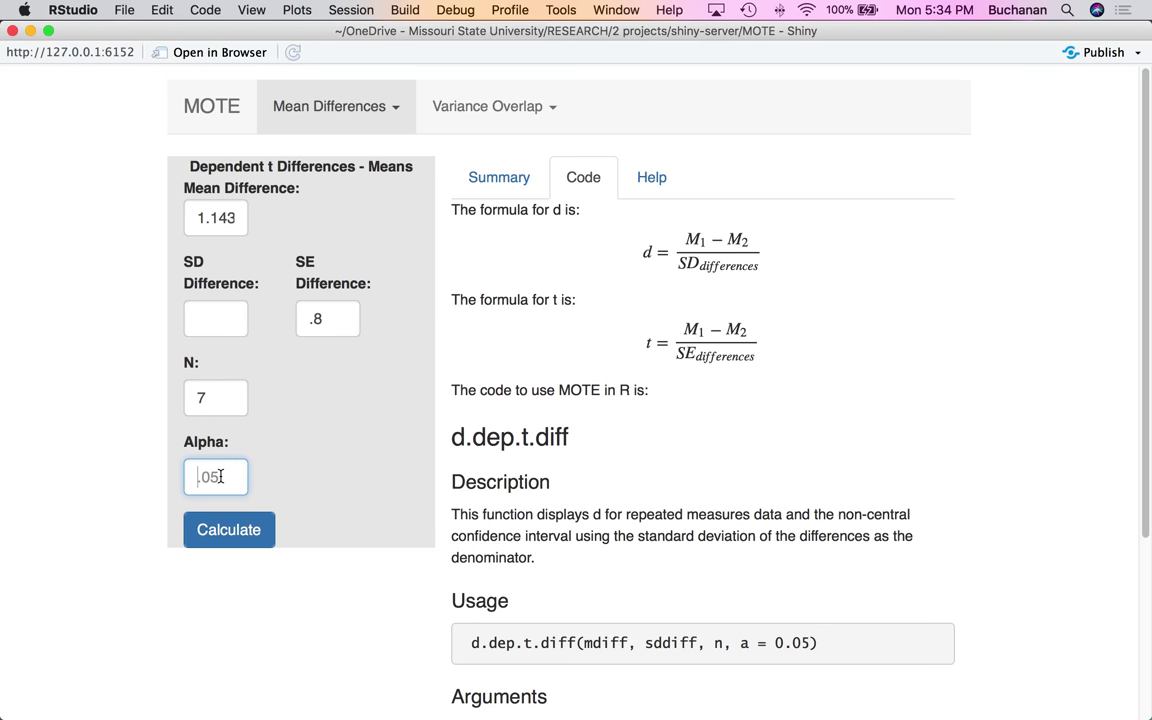
type(".05")
left_click(226, 532)
left_click(504, 177)
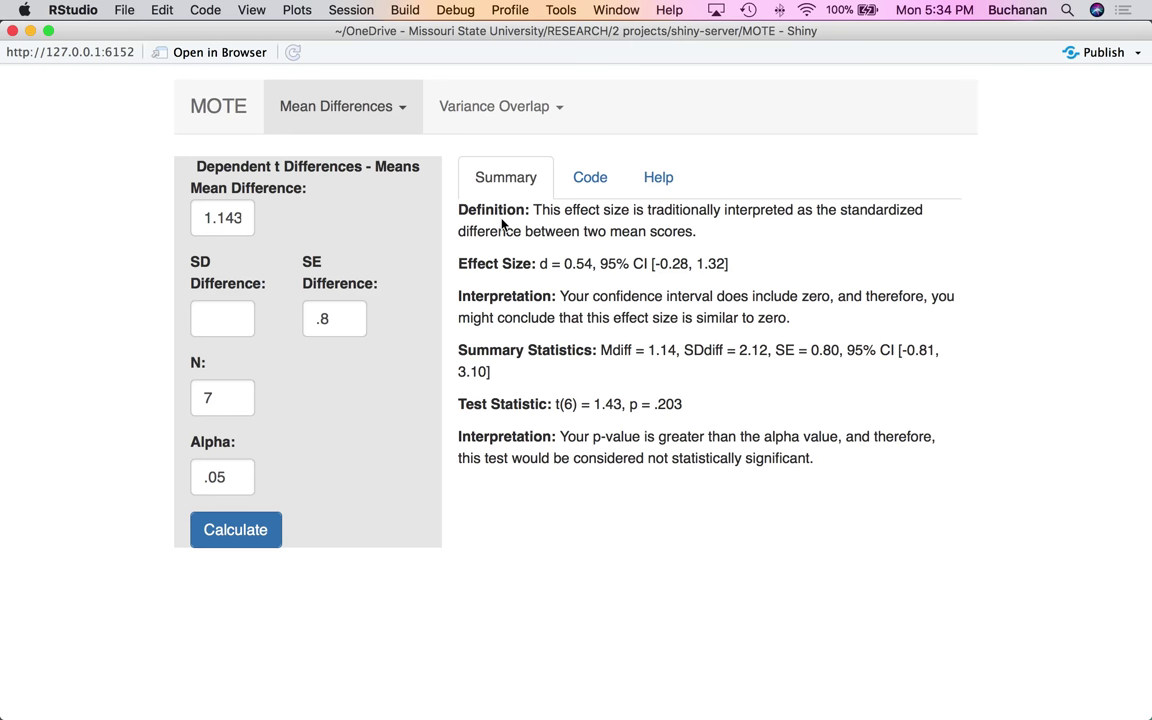
Highlight the effect size in the MOTE summary and compare it with Cohen's d and its confidence interval marked in the JASP output
left_click_drag(540, 264, 735, 265)
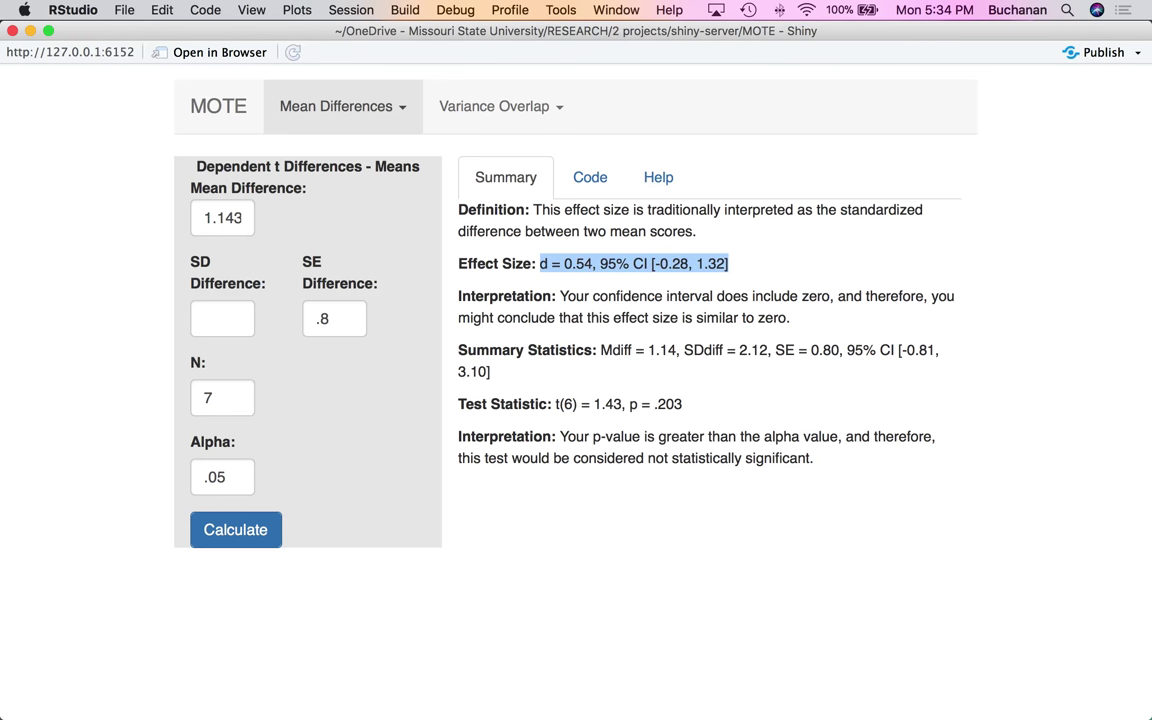
mouse_move(718, 715)
left_click(752, 688)
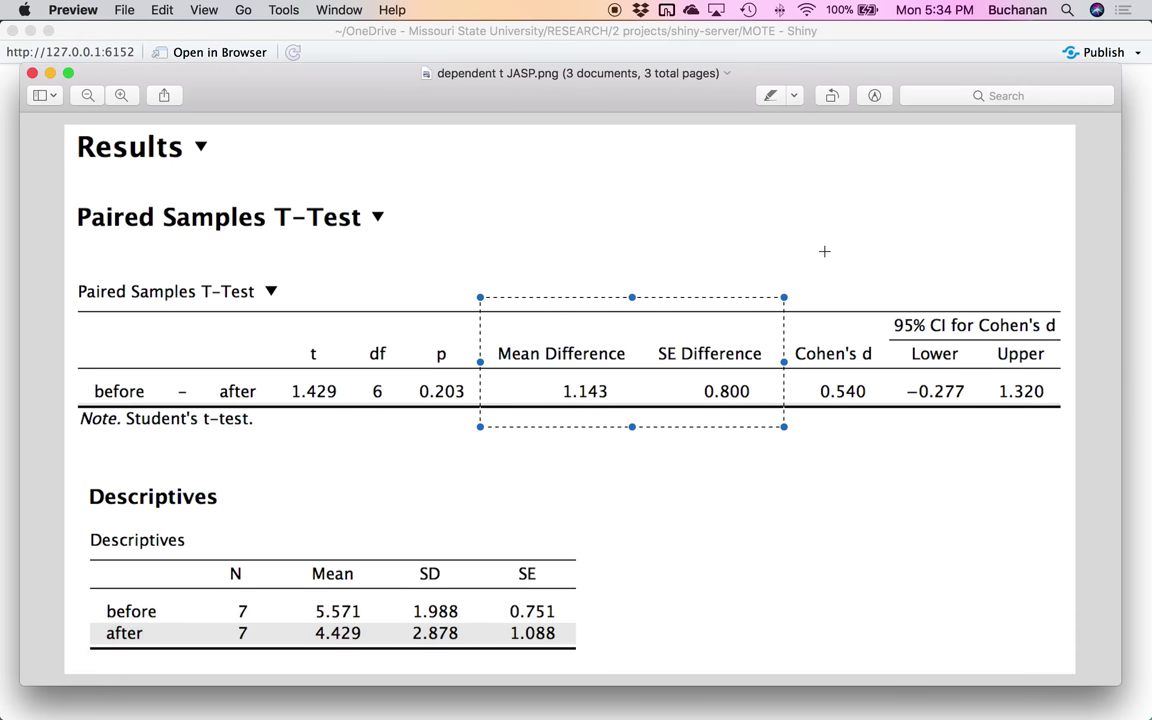
left_click_drag(790, 300, 1063, 430)
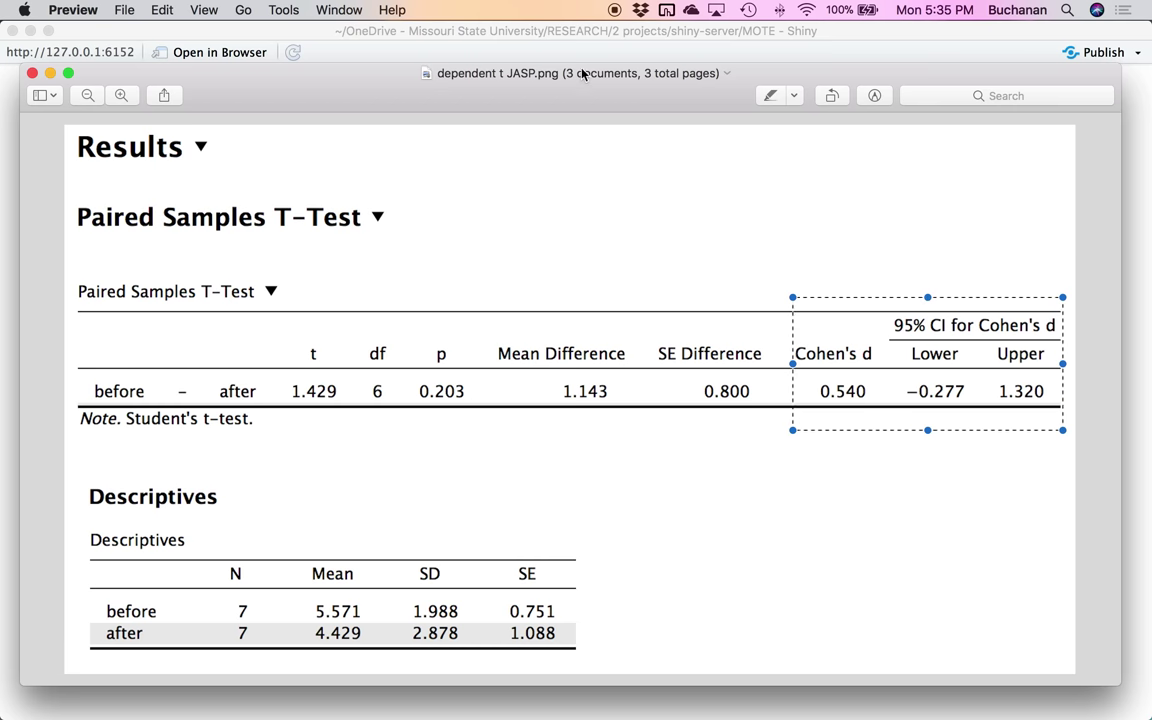
key("super+Tab")
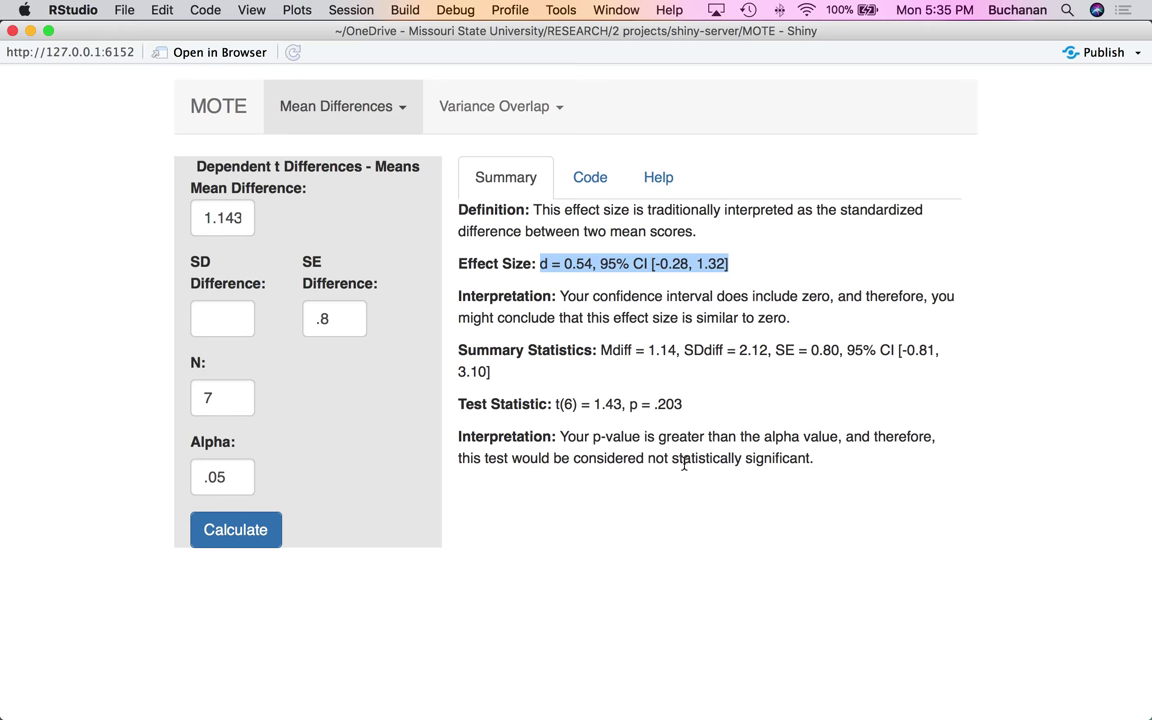
mouse_move(874, 712)
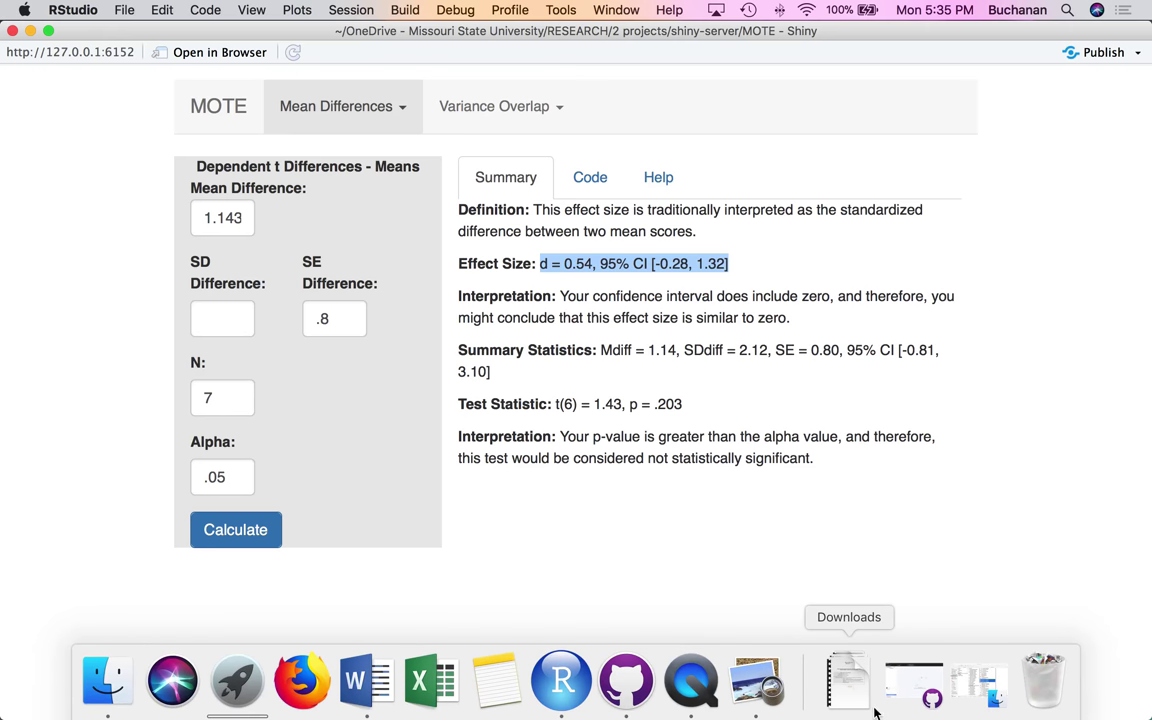
left_click(756, 682)
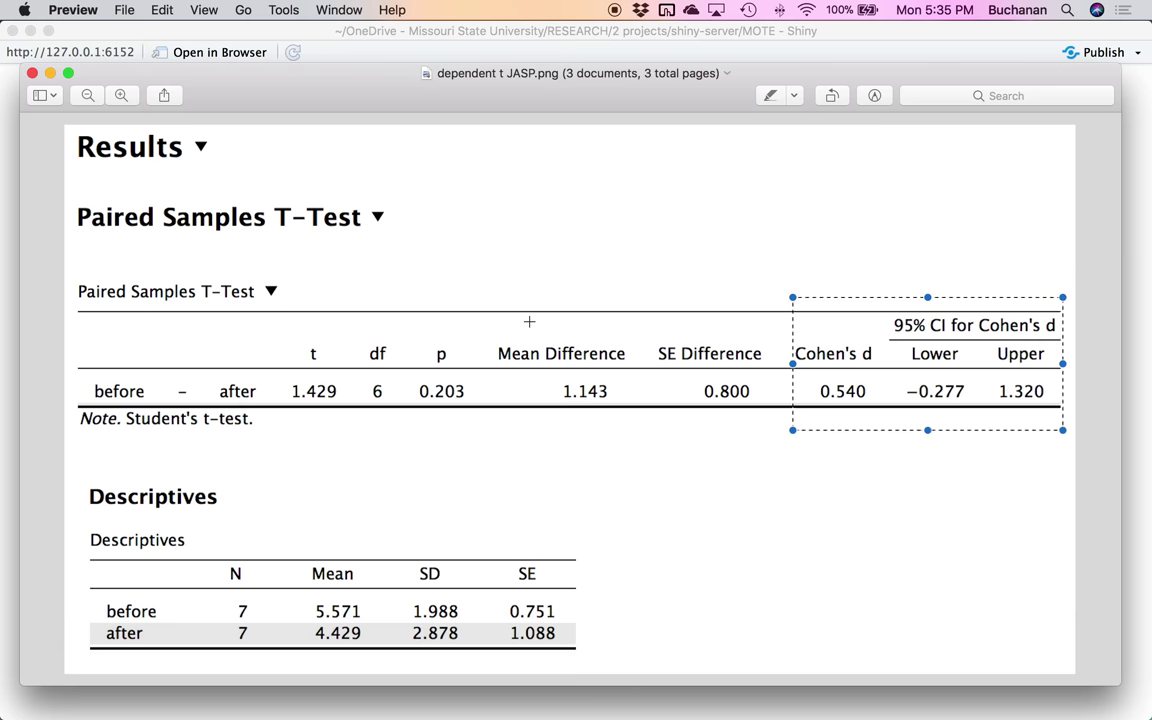
left_click(605, 46)
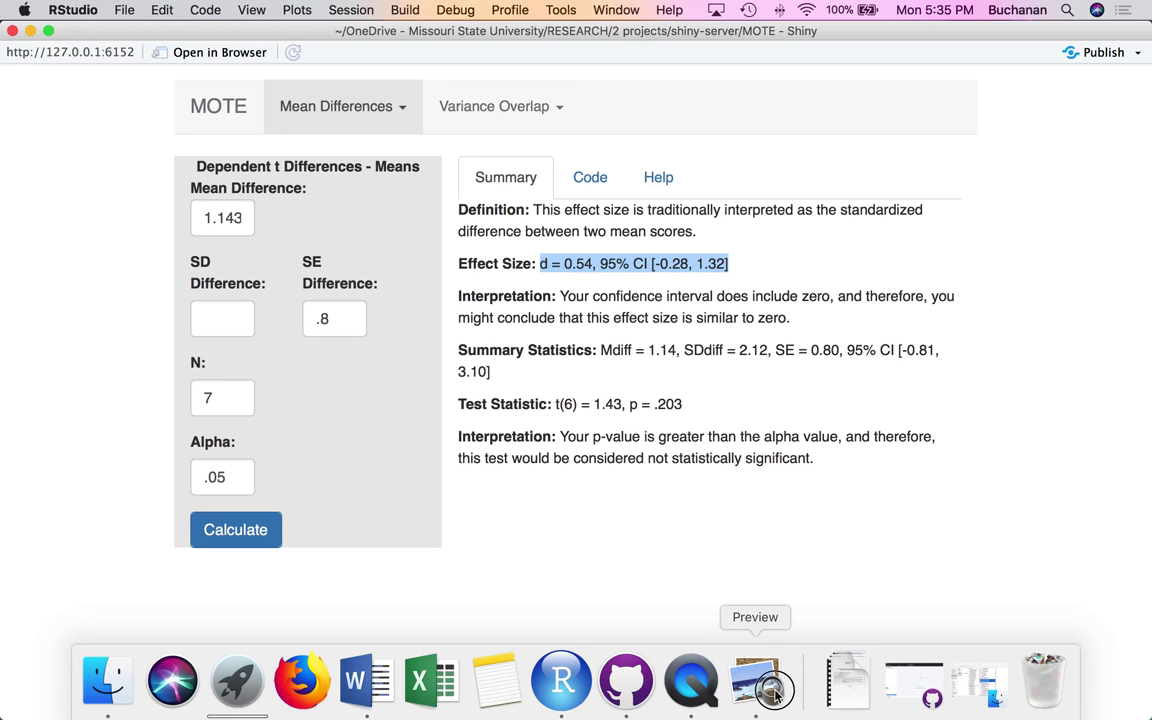
Show dependent t SAS.PNG enlarged in Preview, mark its first table of difference statistics, and return to the MOTE window
left_click(757, 672)
left_click(40, 272)
key("Down")
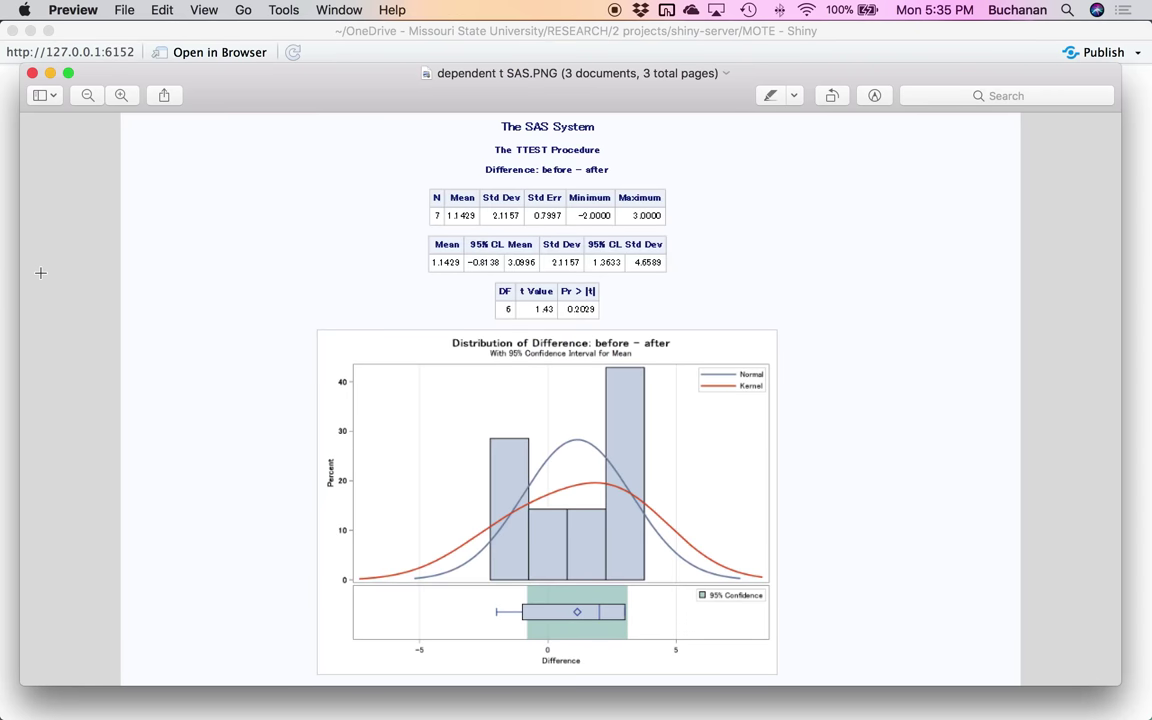
key("super+plus")
scroll(40, 272, "down", 5)
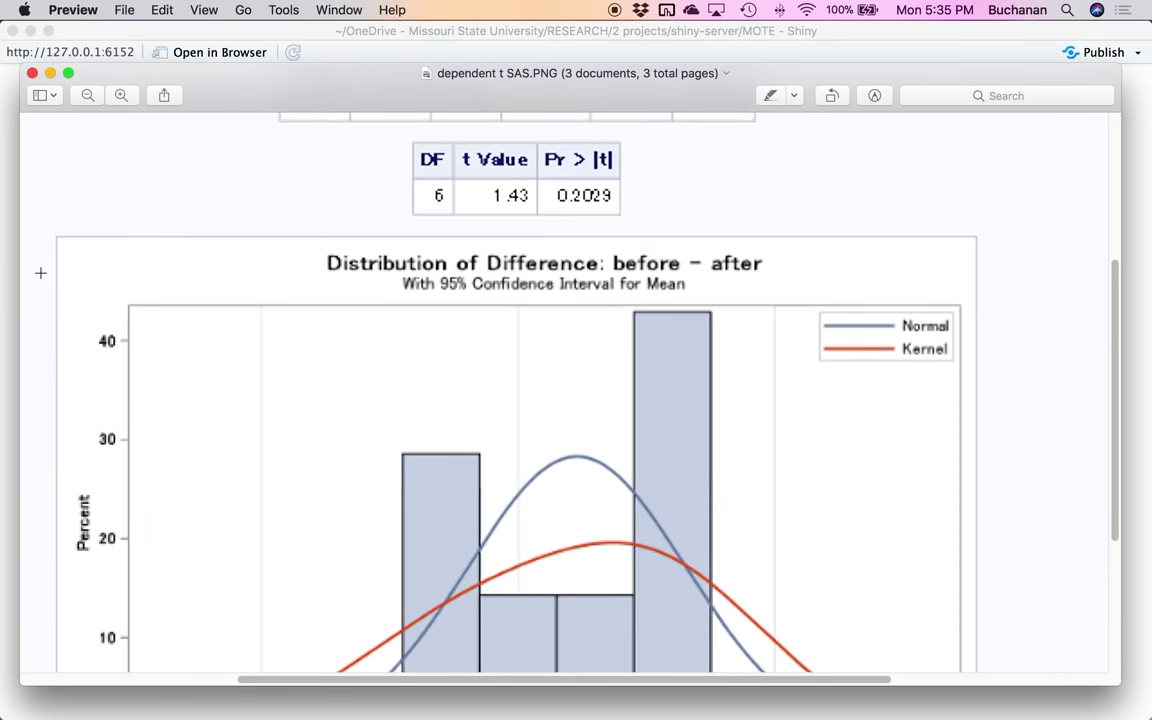
key("super+plus")
scroll(40, 272, "up", 3)
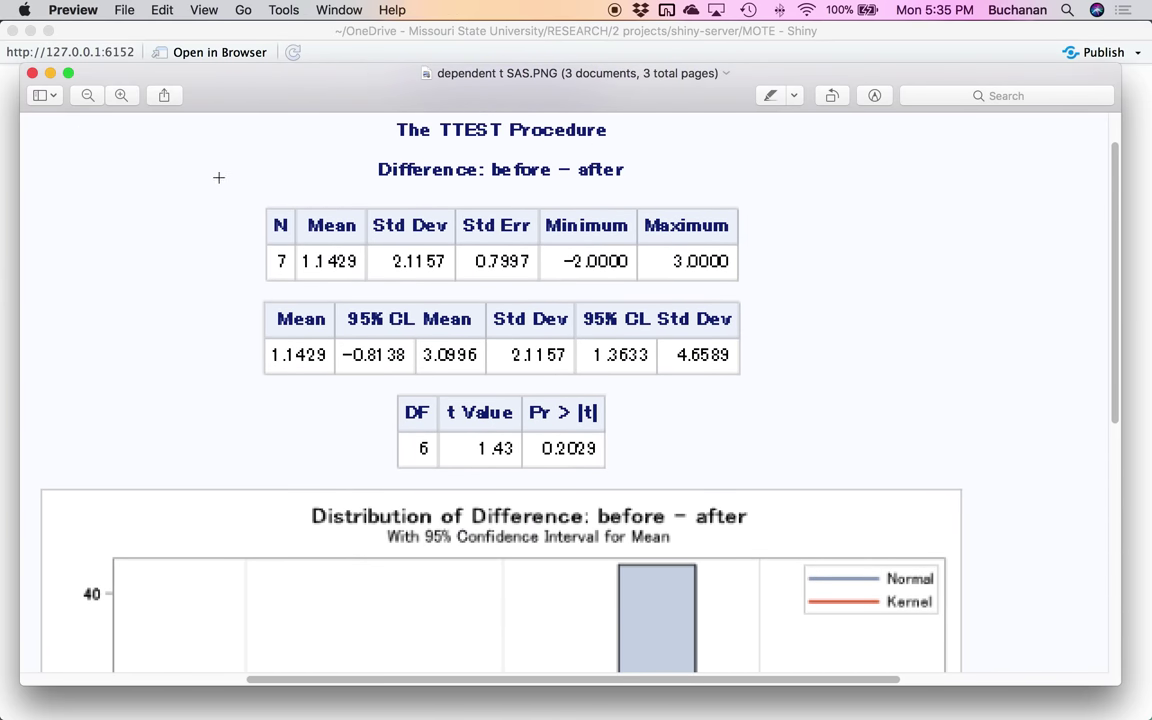
left_click_drag(237, 184, 766, 292)
left_click(10, 400)
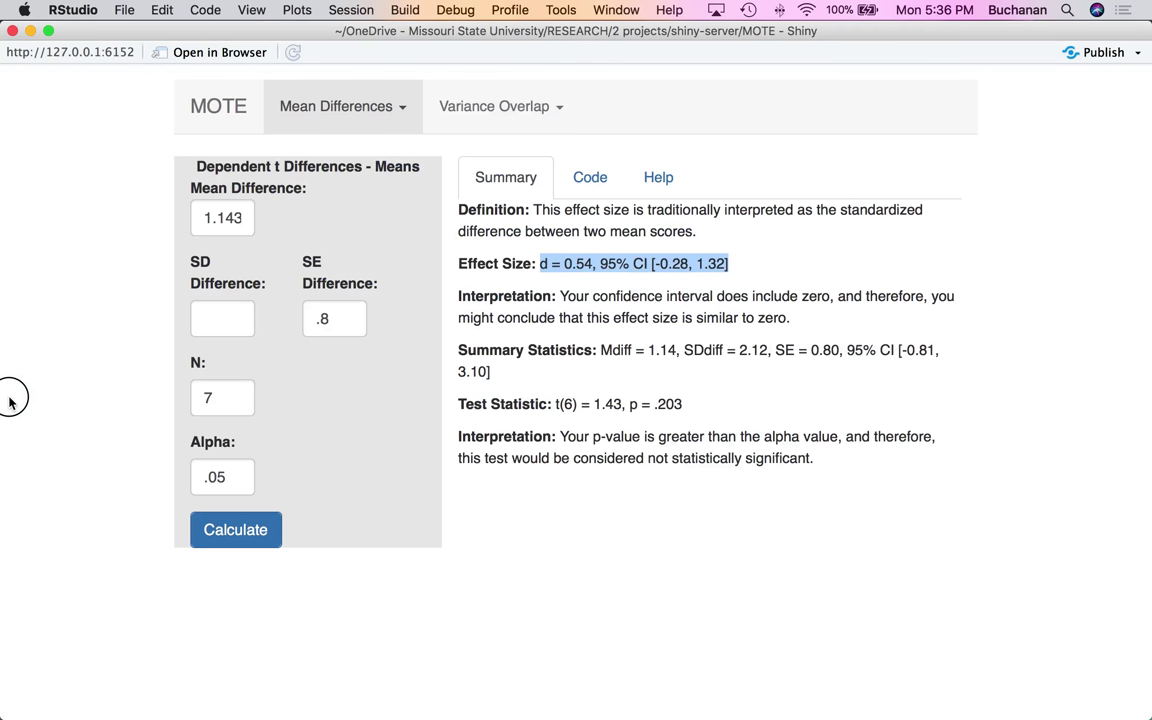
Clear SE Difference, set SD Difference to 2.11 instead, and recalculate the effect size
left_click_drag(332, 320, 307, 321)
key("BackSpace")
left_click(225, 319)
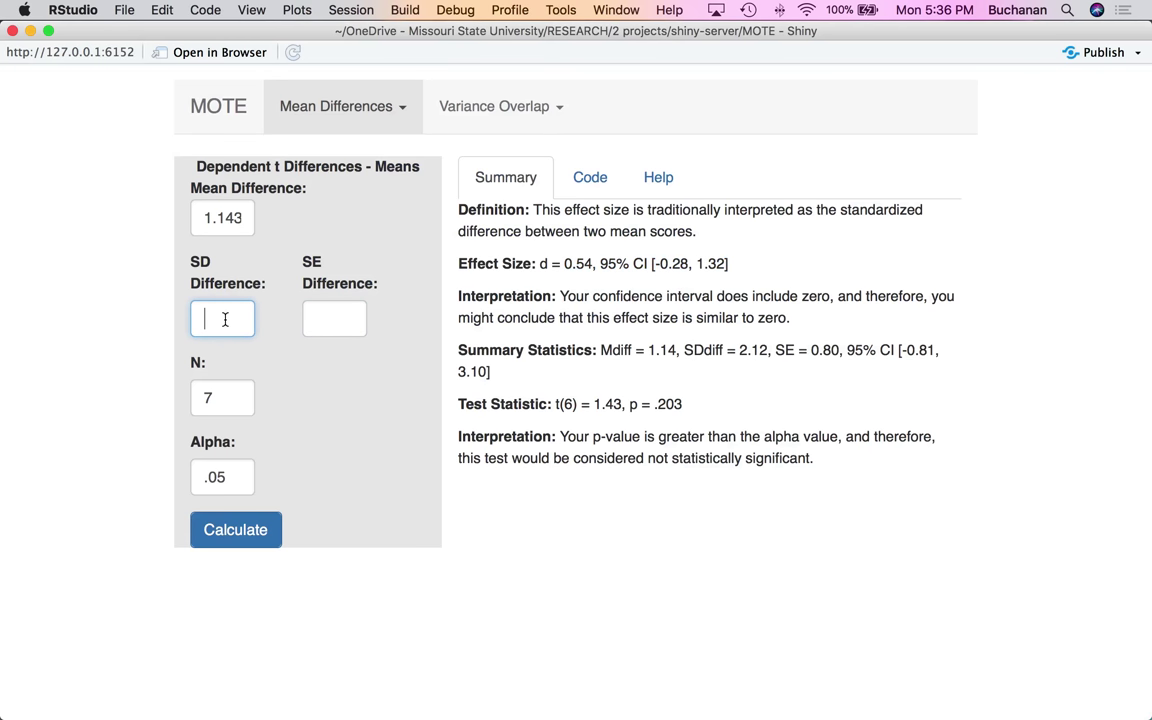
type("2.11")
left_click(235, 529)
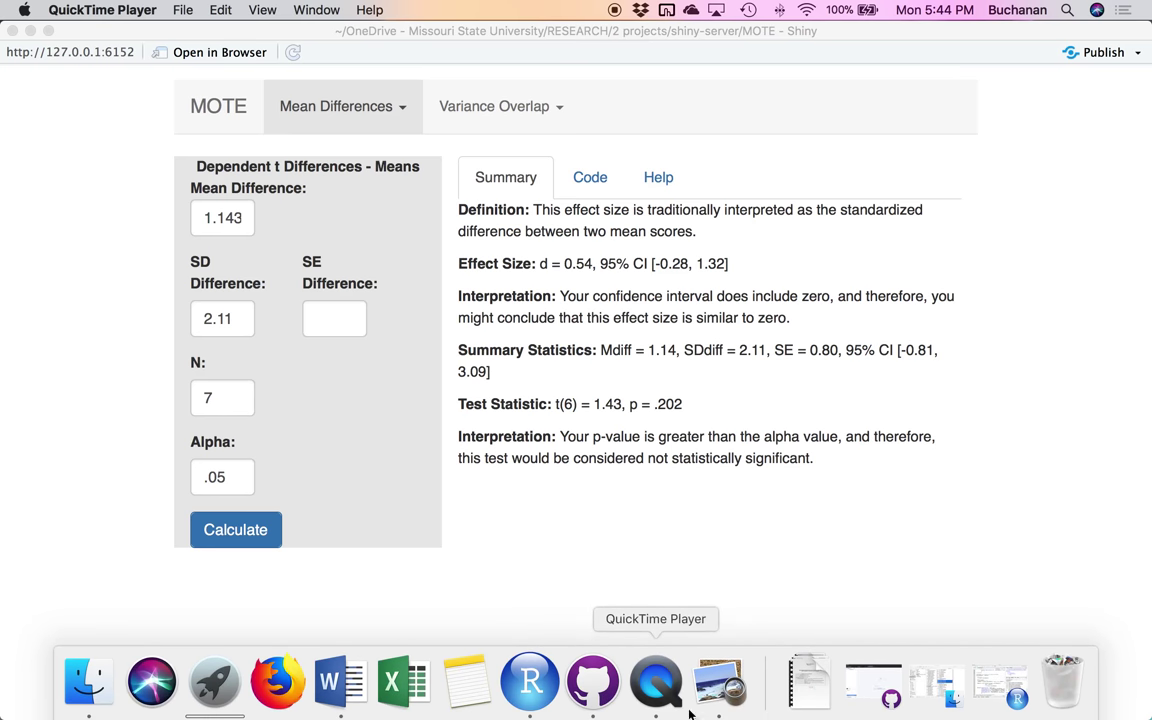
Show dependent t SPSS.png in Preview, mark the paired differences' mean, standard deviation and standard error plus the N column, and return to MOTE
left_click(718, 693)
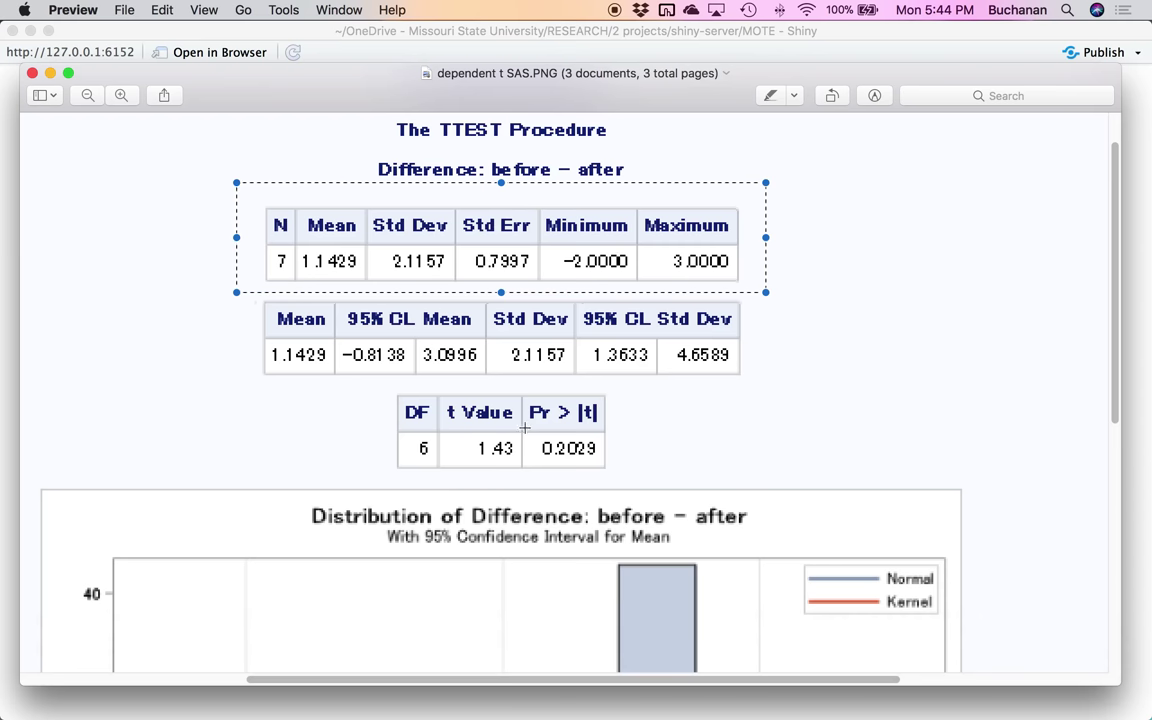
left_click(82, 177)
scroll(79, 175, "down", 1)
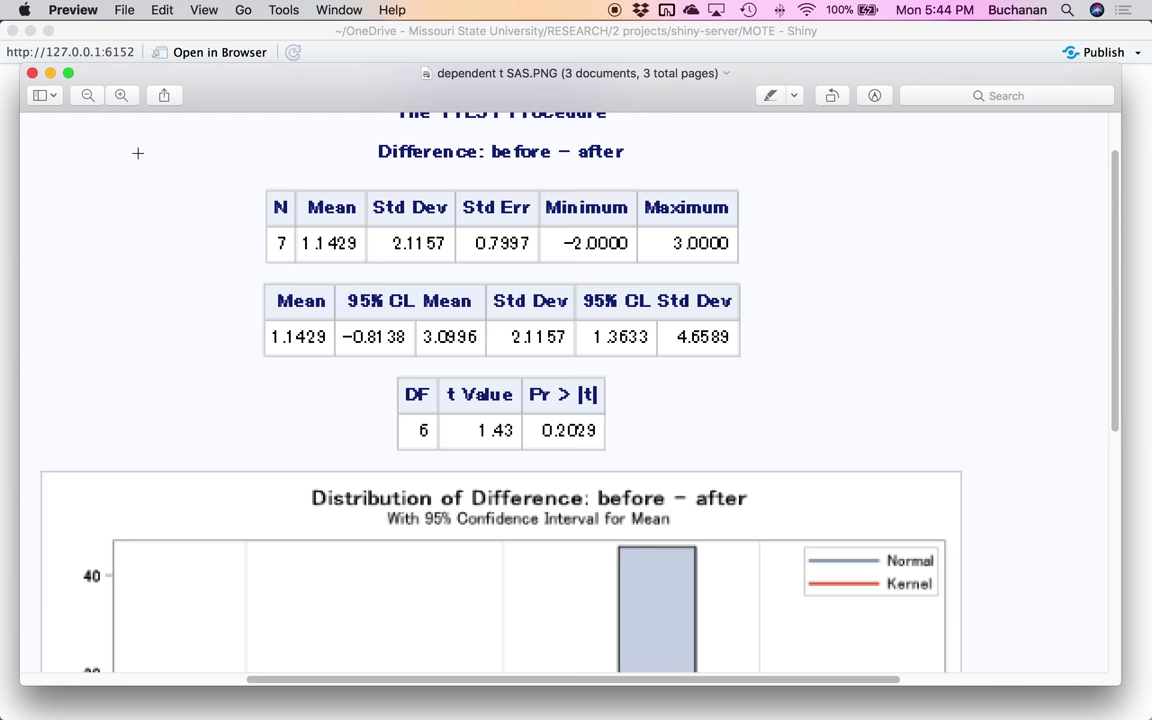
key("super+minus")
key("super+minus")
key("super+minus")
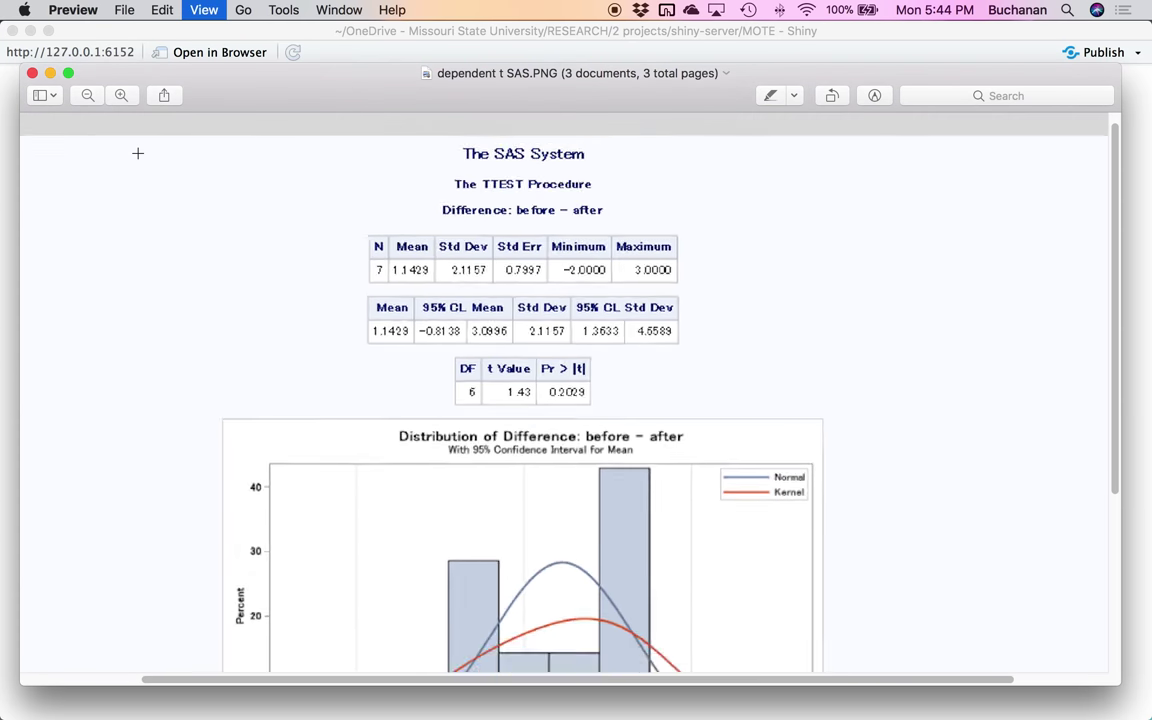
key("Down")
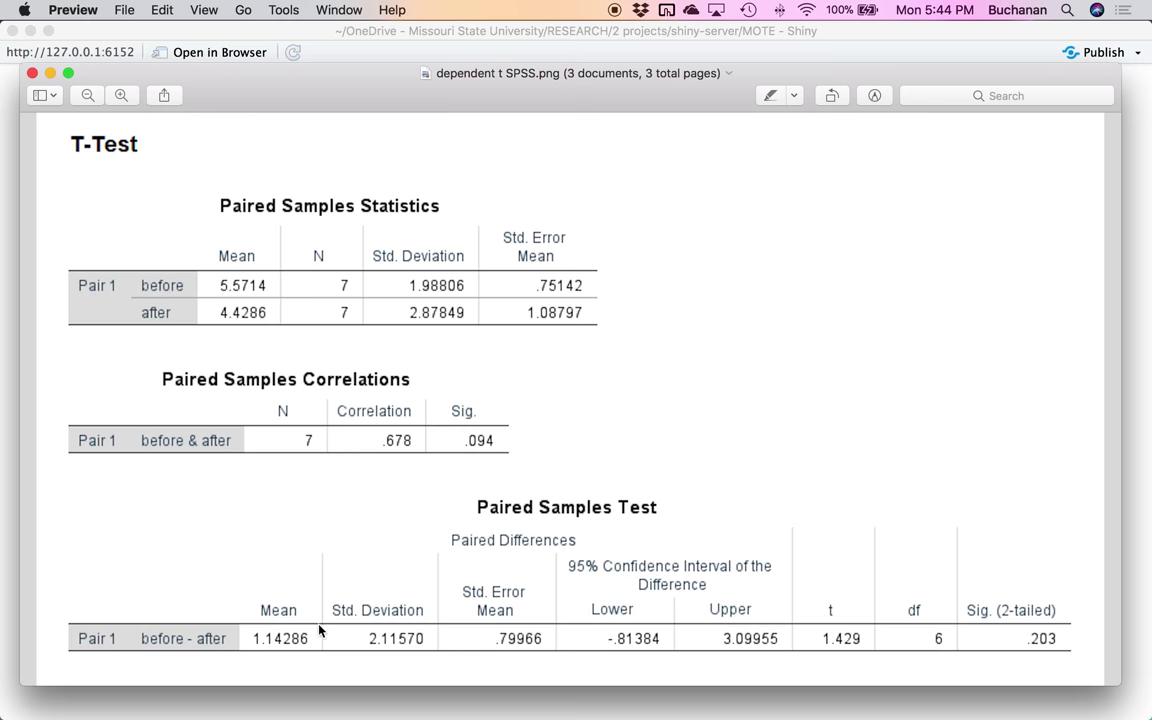
left_click_drag(223, 549, 560, 661)
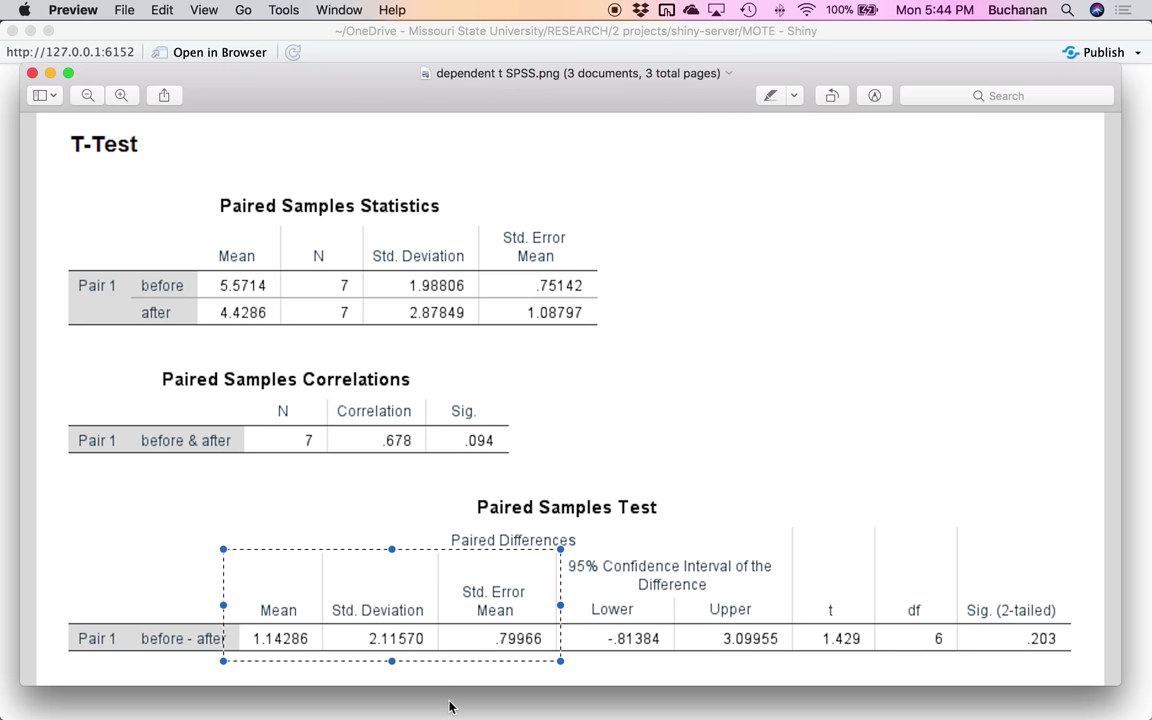
left_click_drag(277, 223, 378, 347)
key("super+Tab")
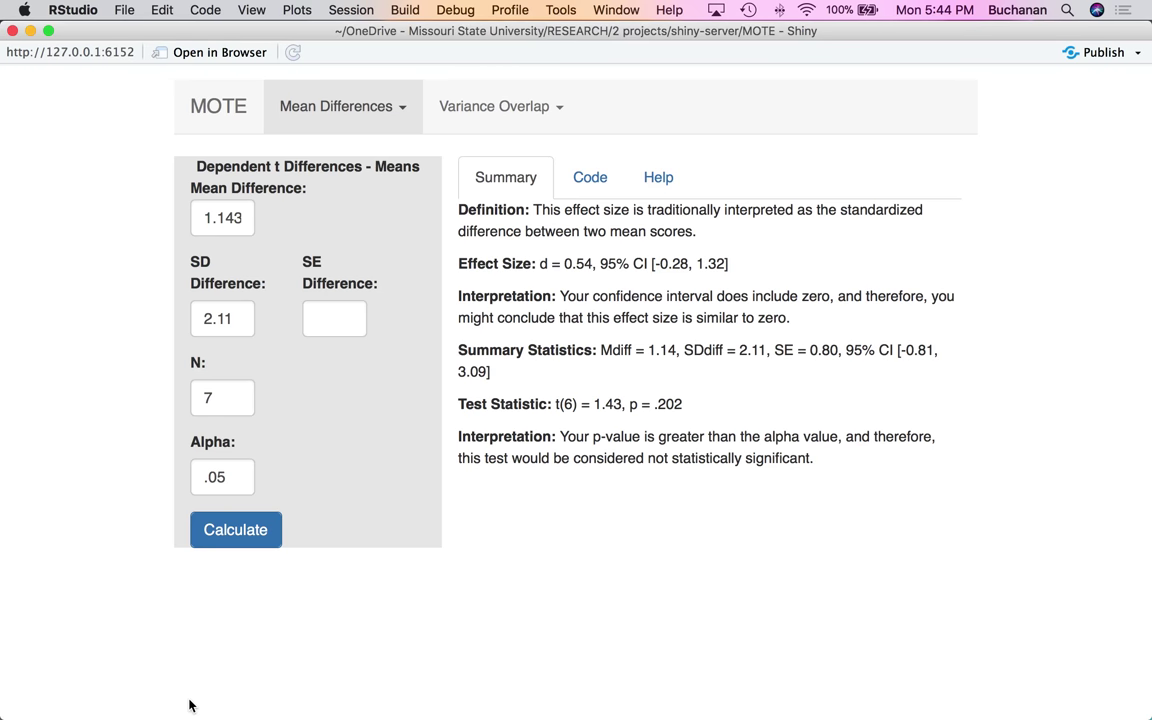
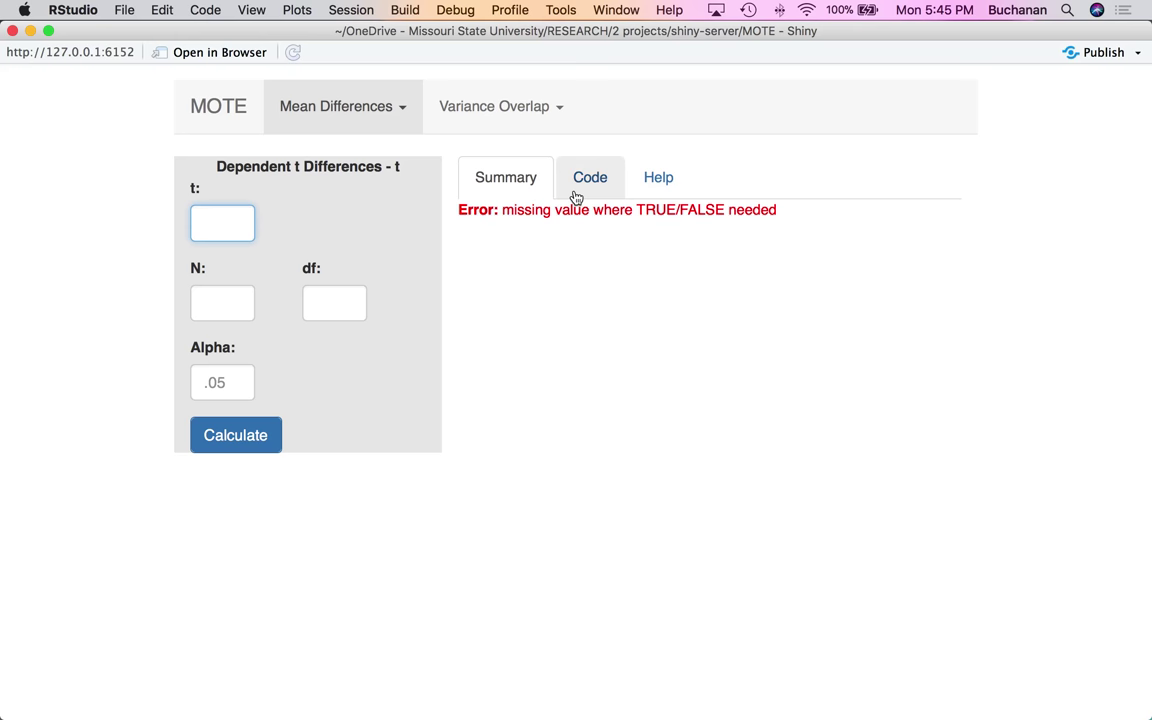
Review the formulas and the d.dep.t.diff.t R code documentation for the Dependent t Differences - t calculator
left_click(588, 180)
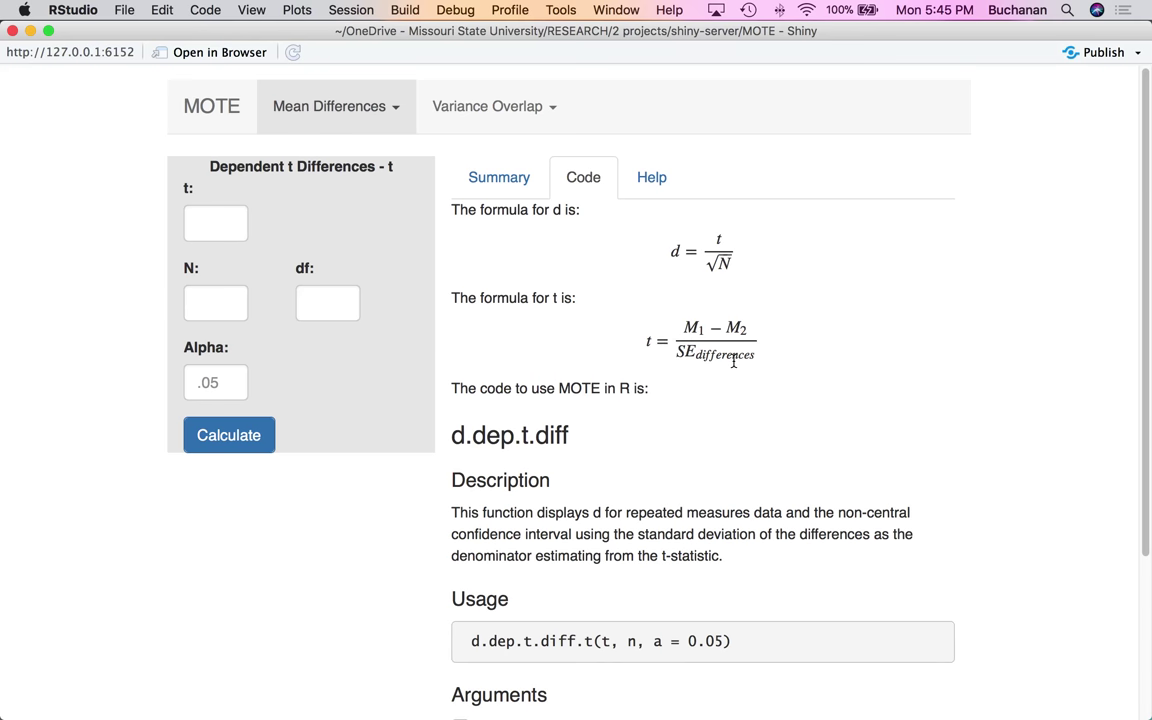
scroll(733, 362, "down", 5)
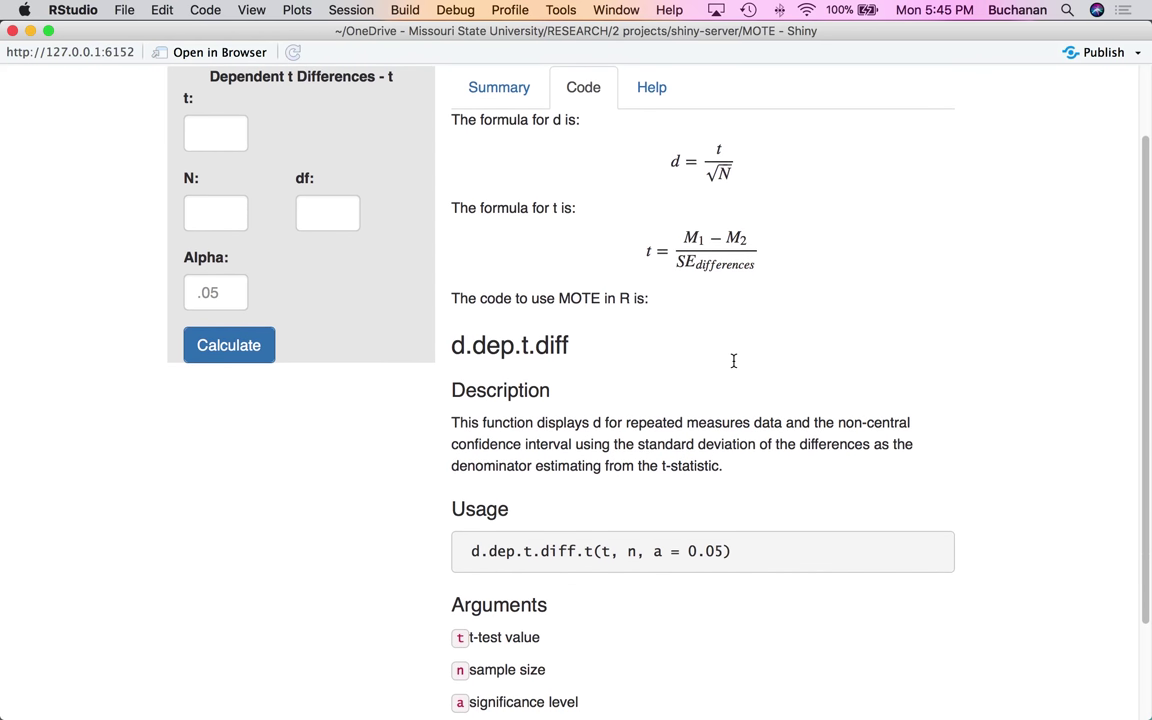
scroll(733, 367, "down", 1)
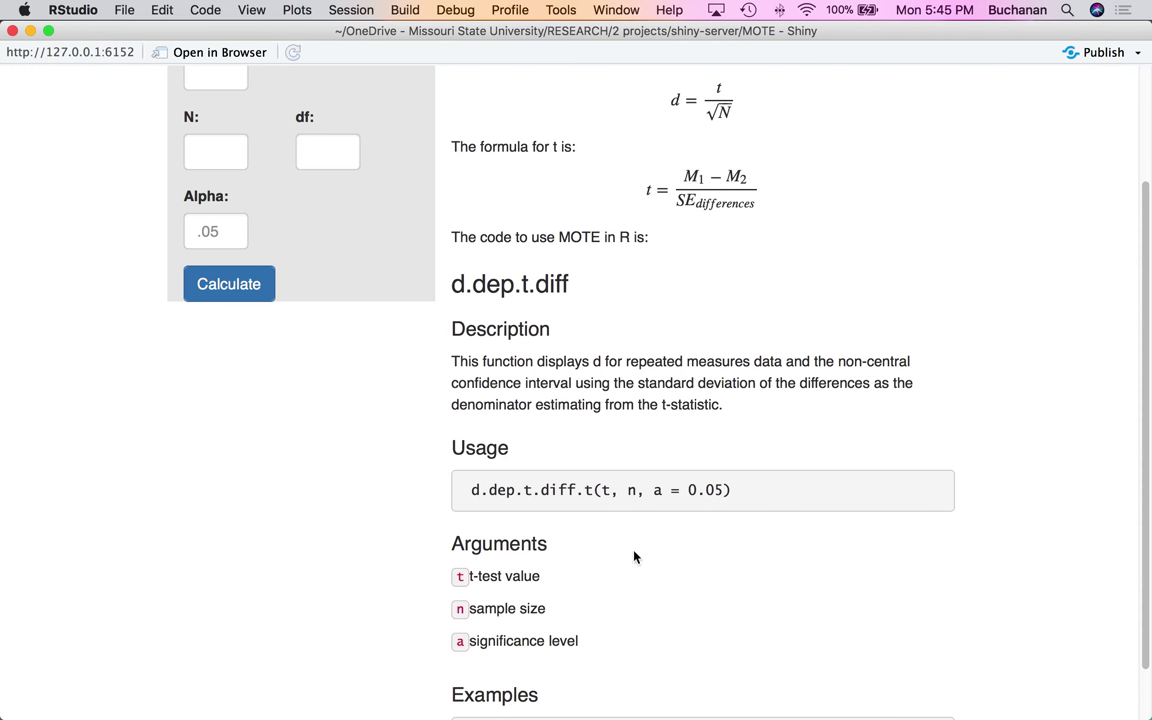
left_click_drag(586, 302, 437, 283)
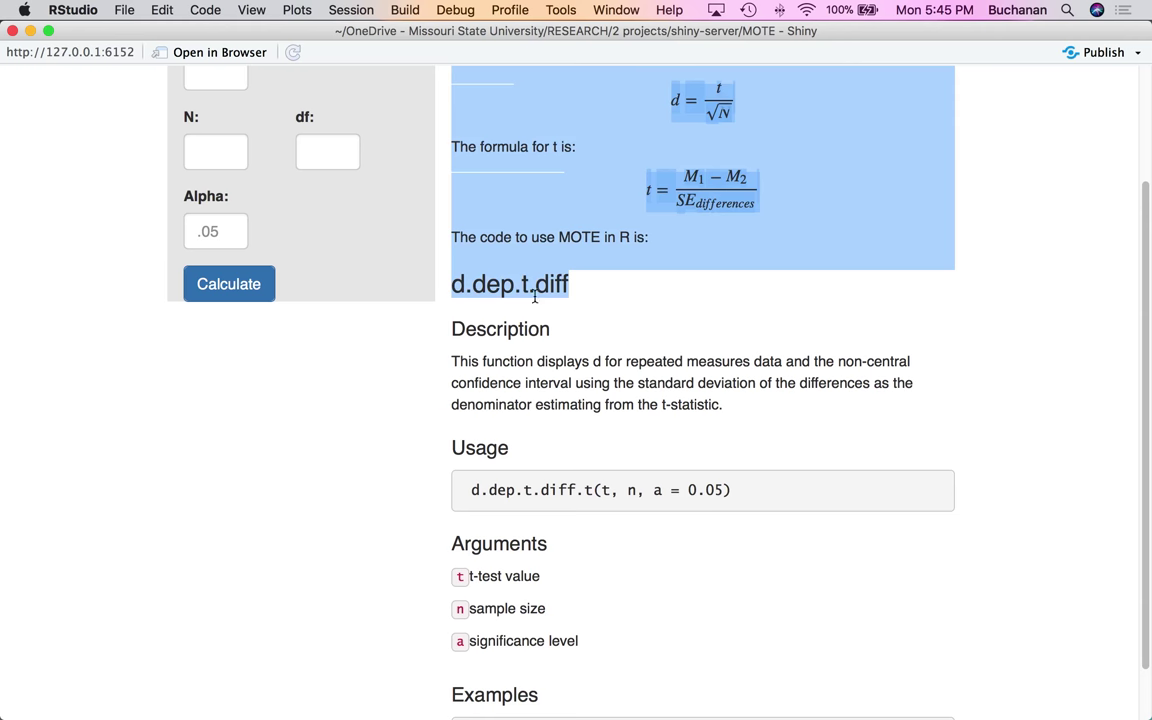
left_click(484, 266)
left_click_drag(471, 489, 760, 490)
scroll(272, 265, "up", 3)
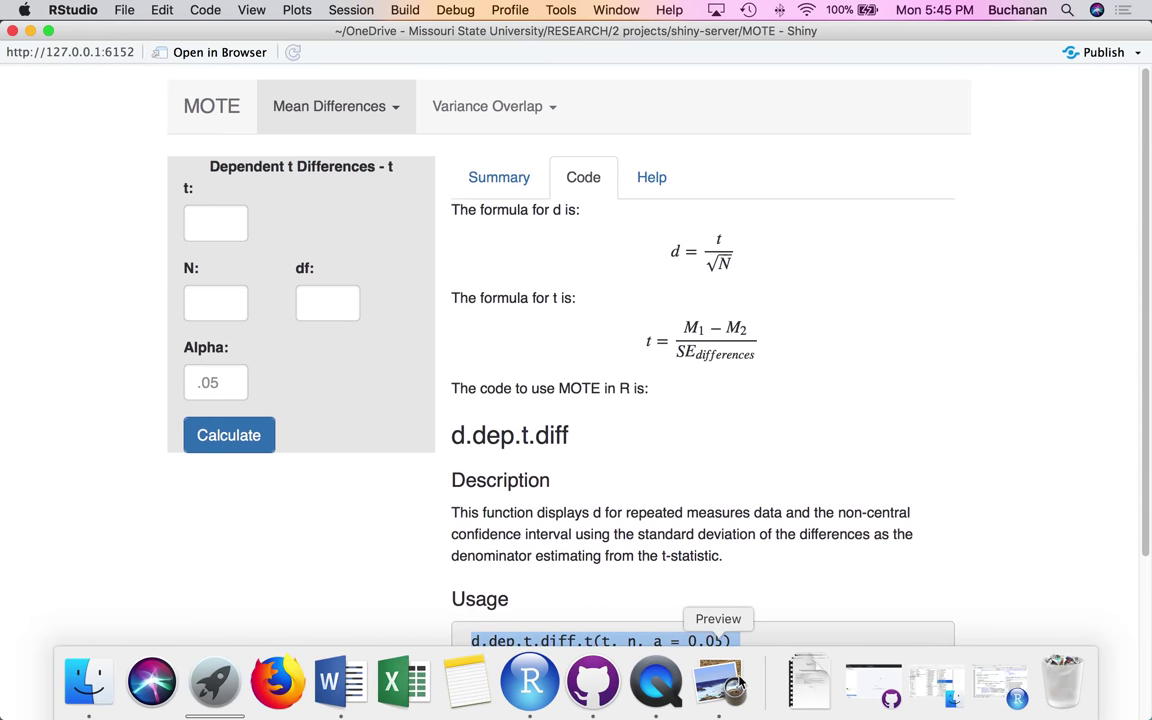
Show dependent t JASP.png in Preview, mark the t and df columns of the paired samples t-test, and return to MOTE
left_click(718, 680)
left_click(130, 222)
key("Down")
key("Down")
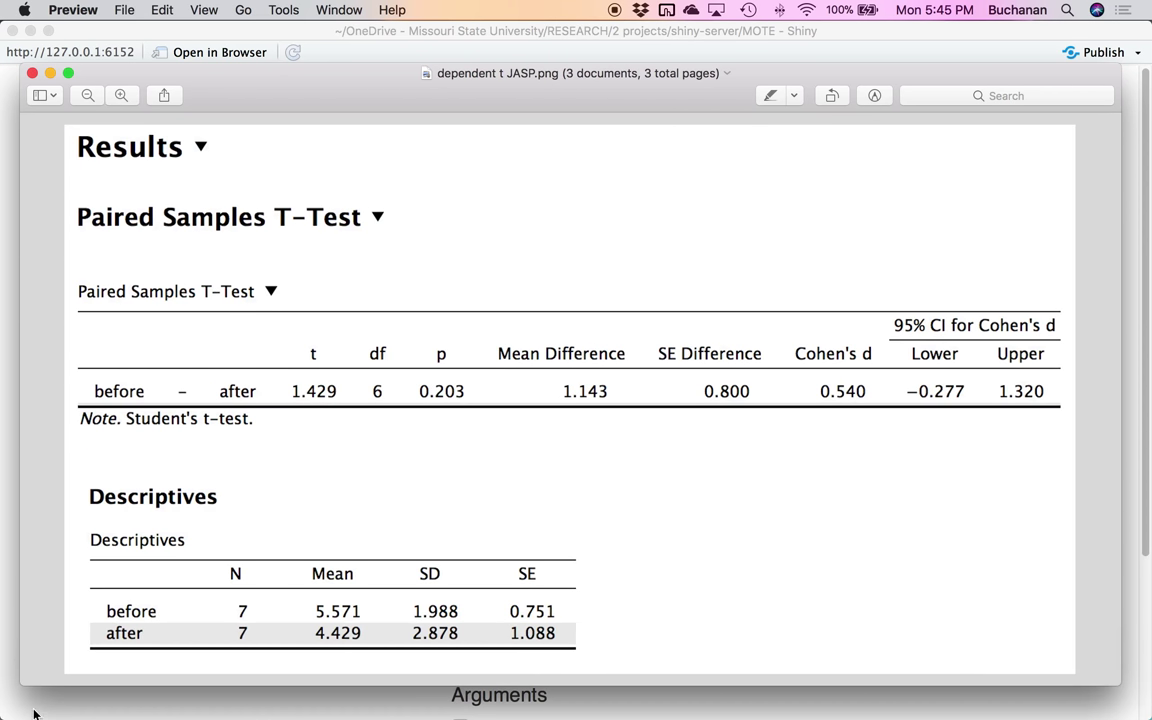
left_click_drag(277, 311, 401, 410)
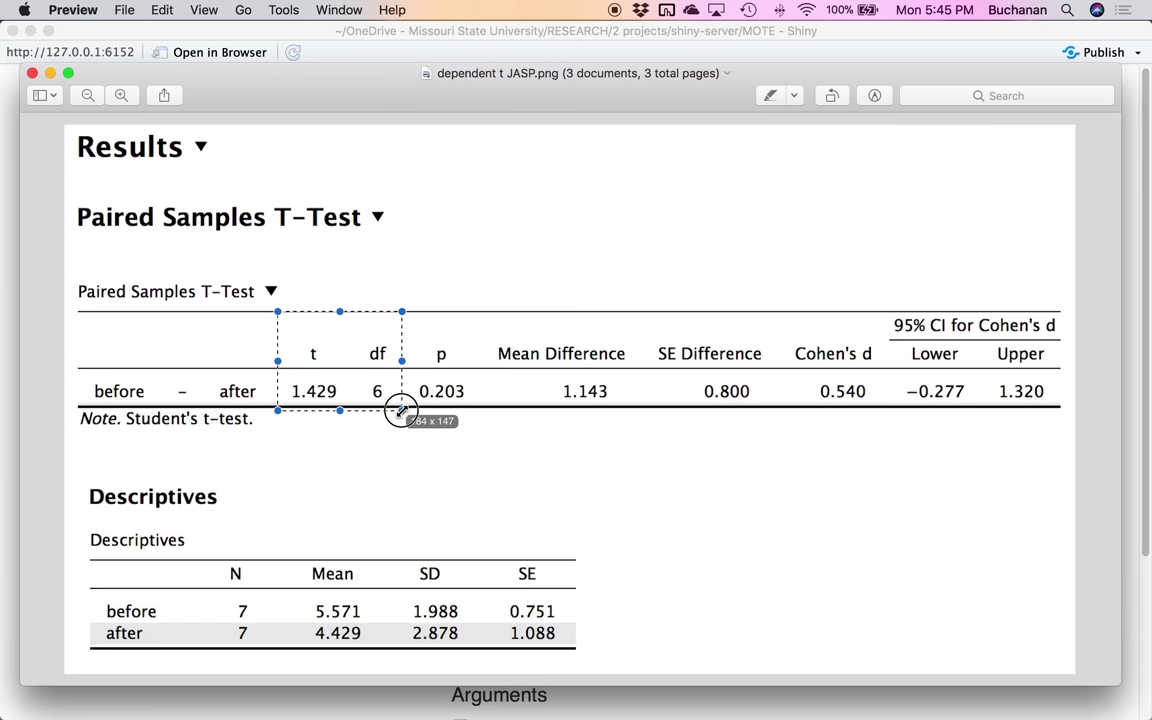
left_click(36, 705)
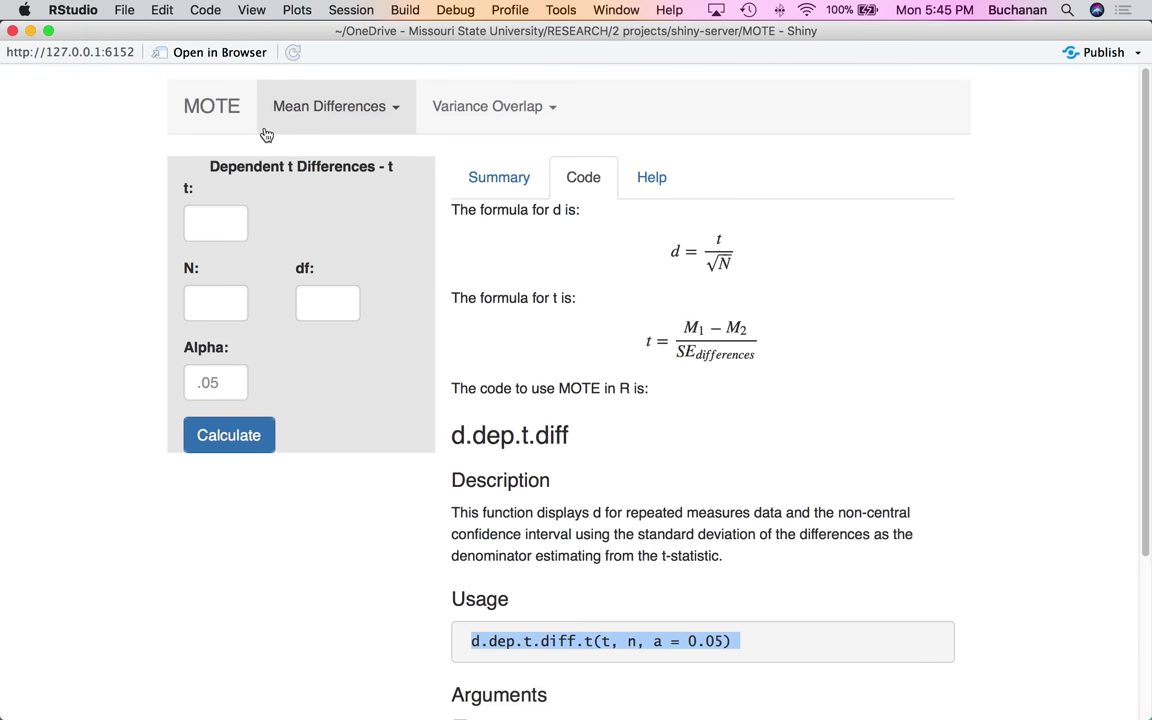
Set t to 1.429, df to 6 and Alpha to .05, calculate the effect size, and show the result summary
left_click(208, 221)
type("1`.")
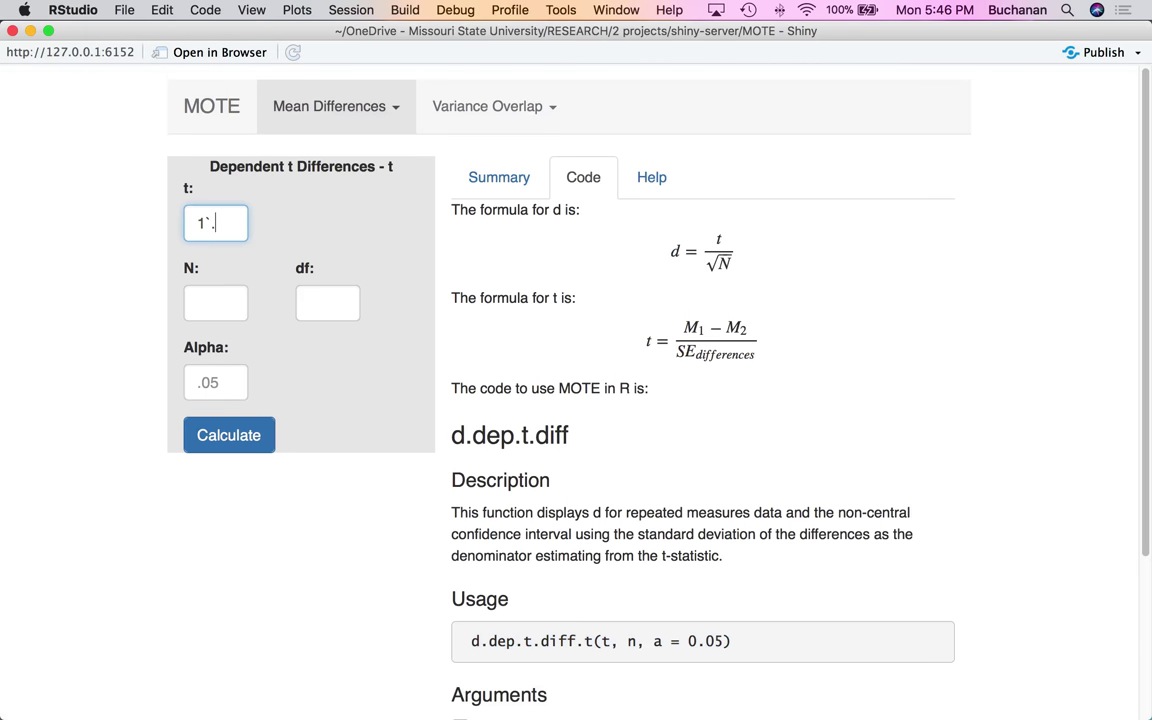
key("BackSpace")
key("BackSpace")
type(".429")
left_click(318, 302)
type("6")
left_click(219, 381)
type(".05")
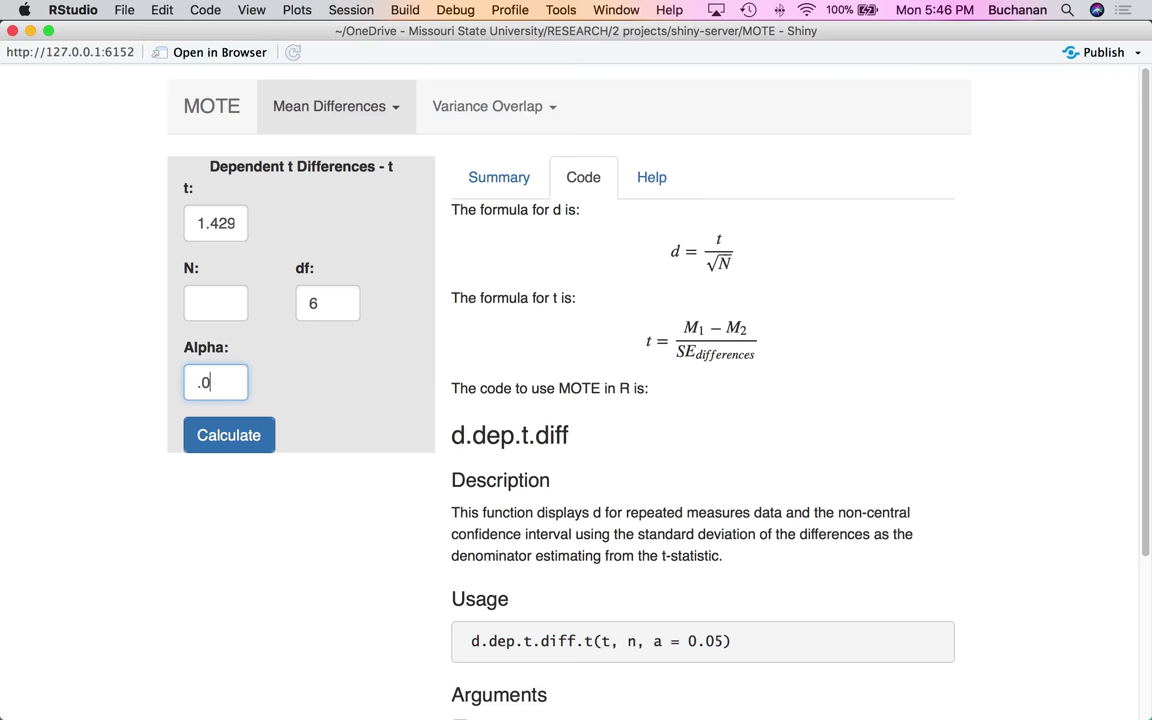
left_click(229, 436)
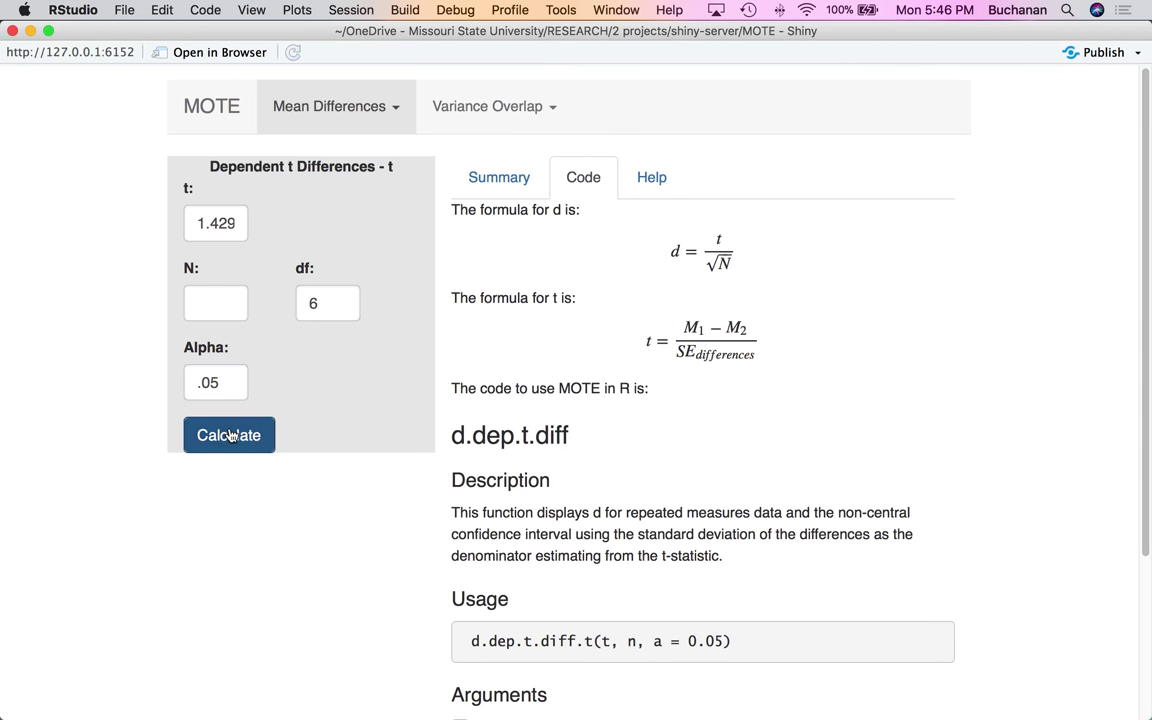
left_click(500, 190)
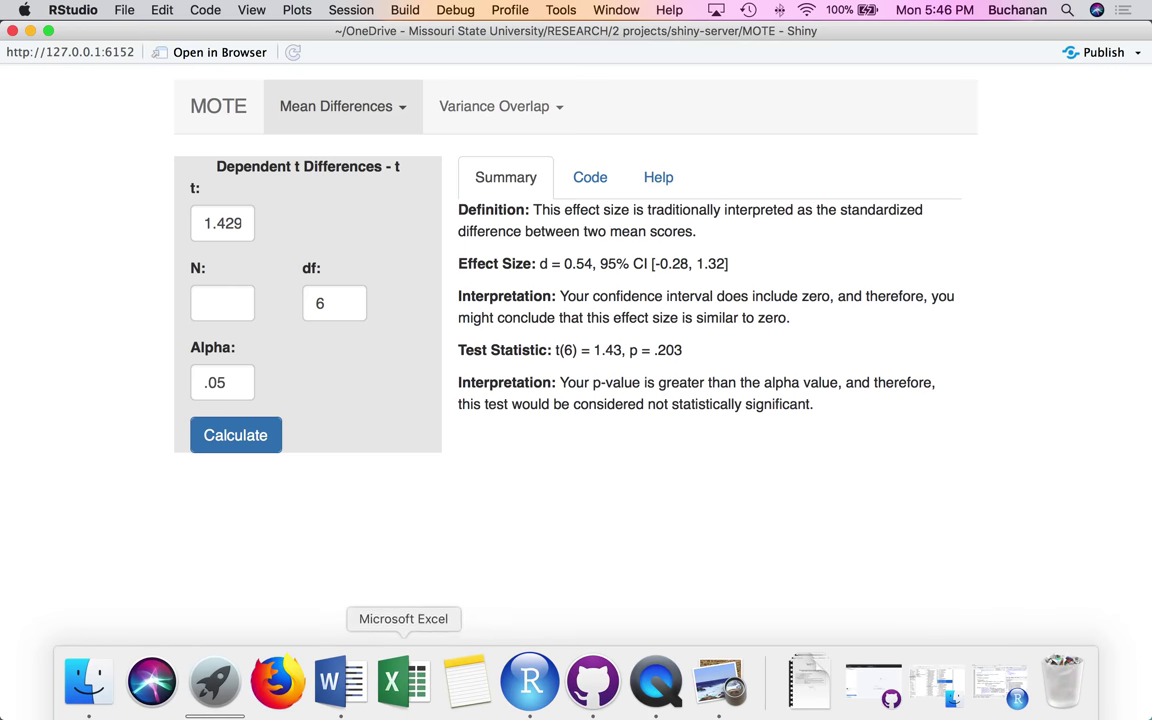
Show dependent t SAS.PNG in Preview, enlarge it, and mark the table with DF, t Value and Pr > |t|
left_click(717, 679)
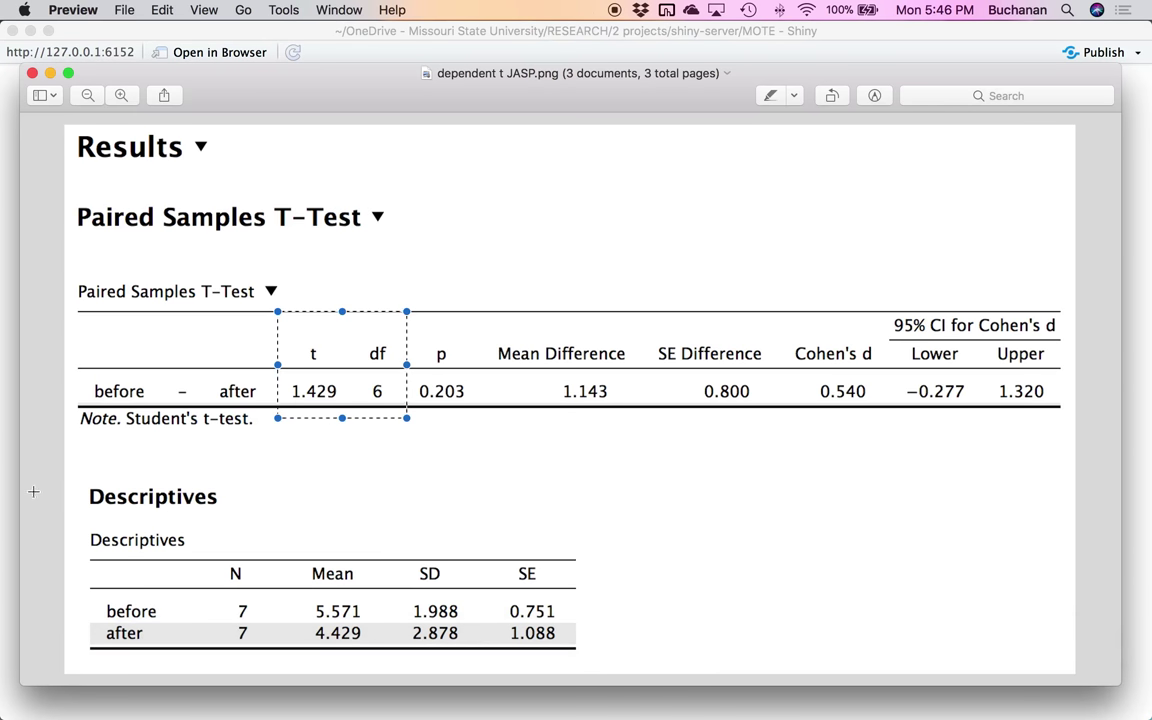
left_click(36, 492)
key("Down")
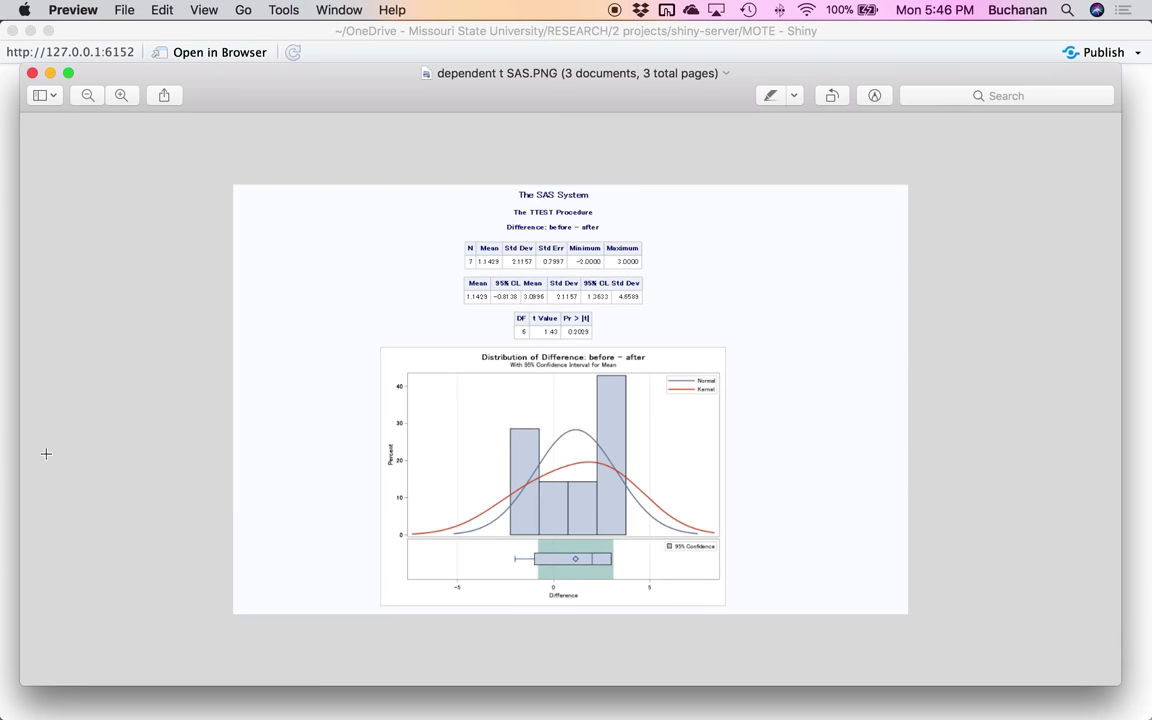
key("super+plus")
key("super+plus")
key("super+plus")
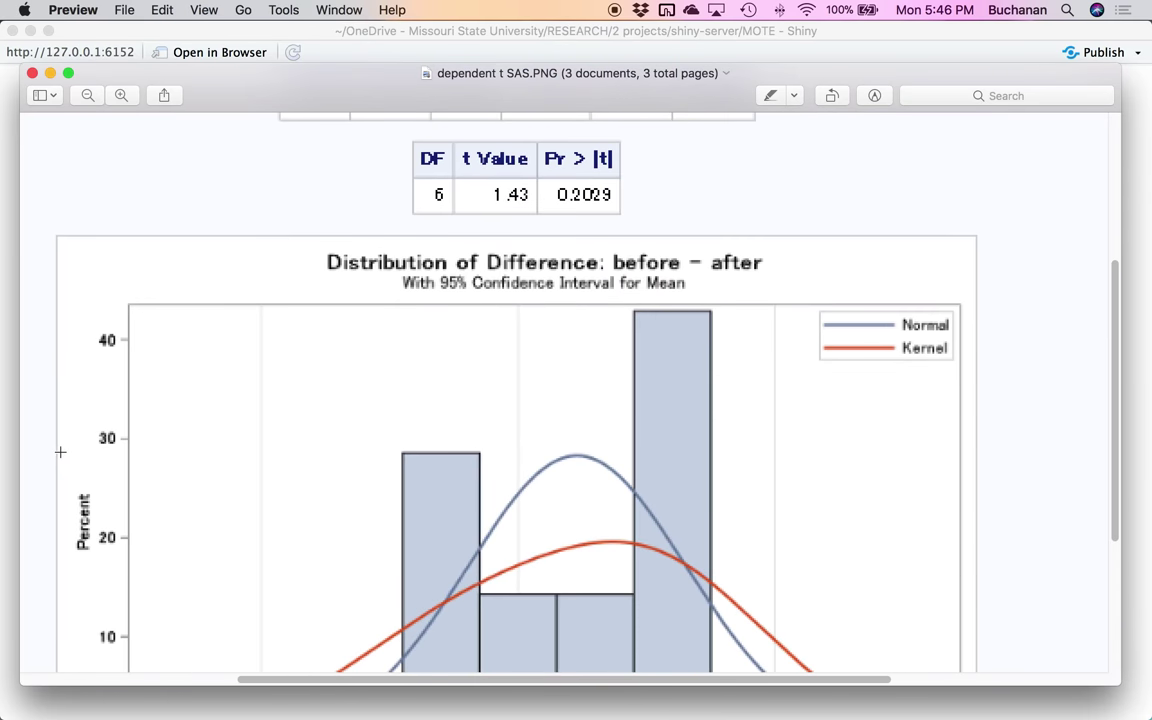
left_click_drag(391, 253, 625, 353)
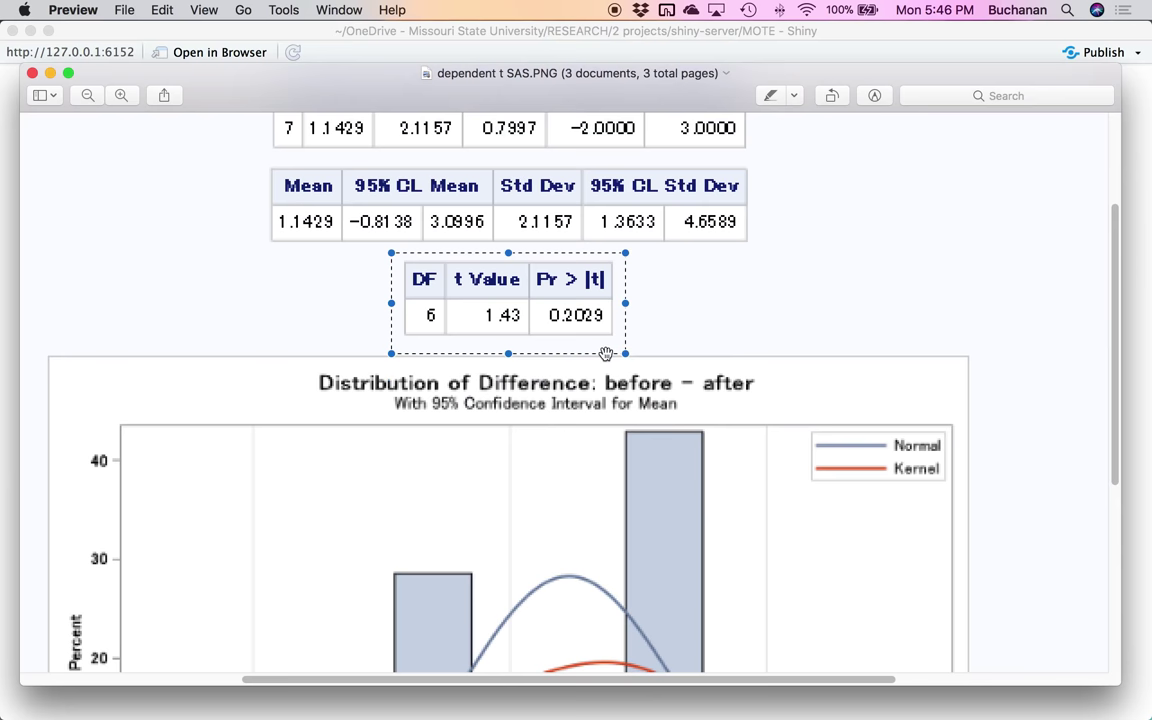
left_click(93, 294)
key("super+plus")
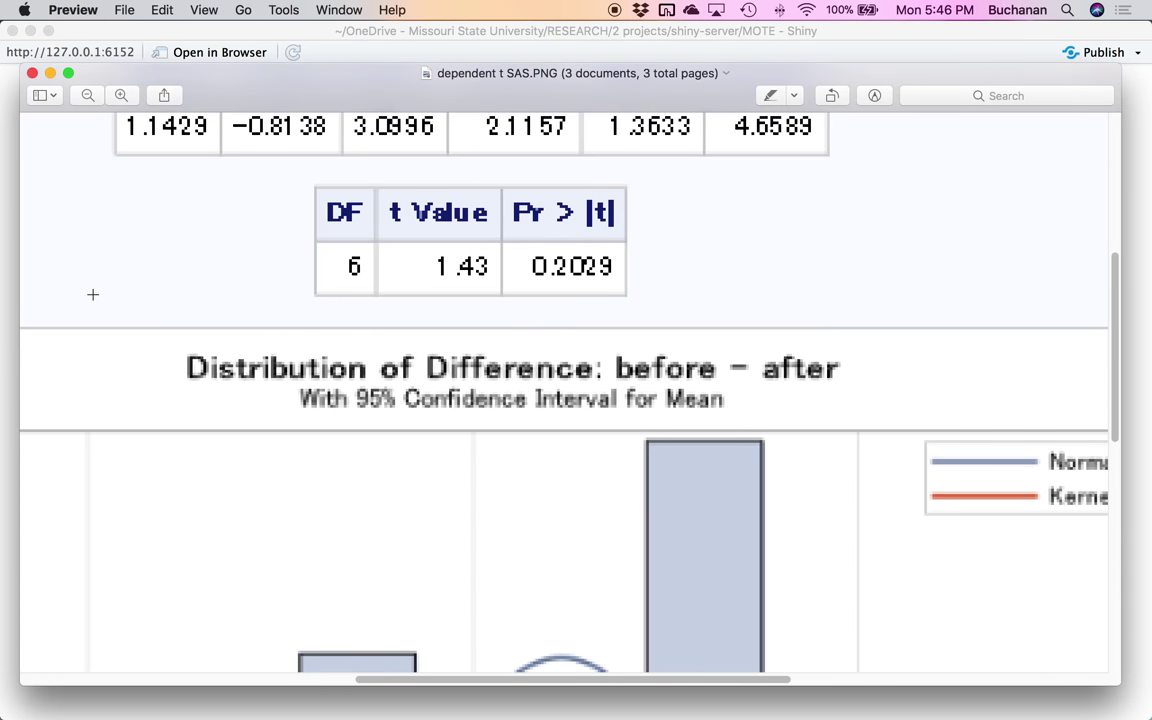
key("super+minus")
key("super+minus")
key("super+minus")
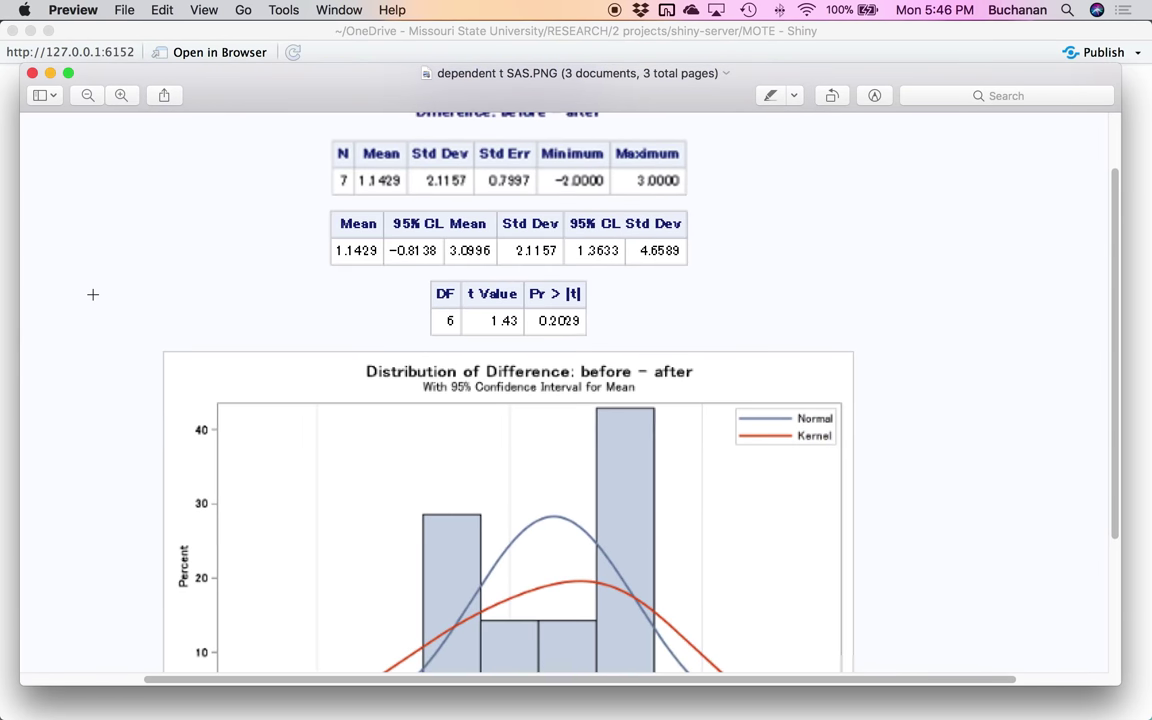
Show dependent t SPSS.png, mark the t, df and Sig. columns plus the N column, and return to MOTE
key("Down")
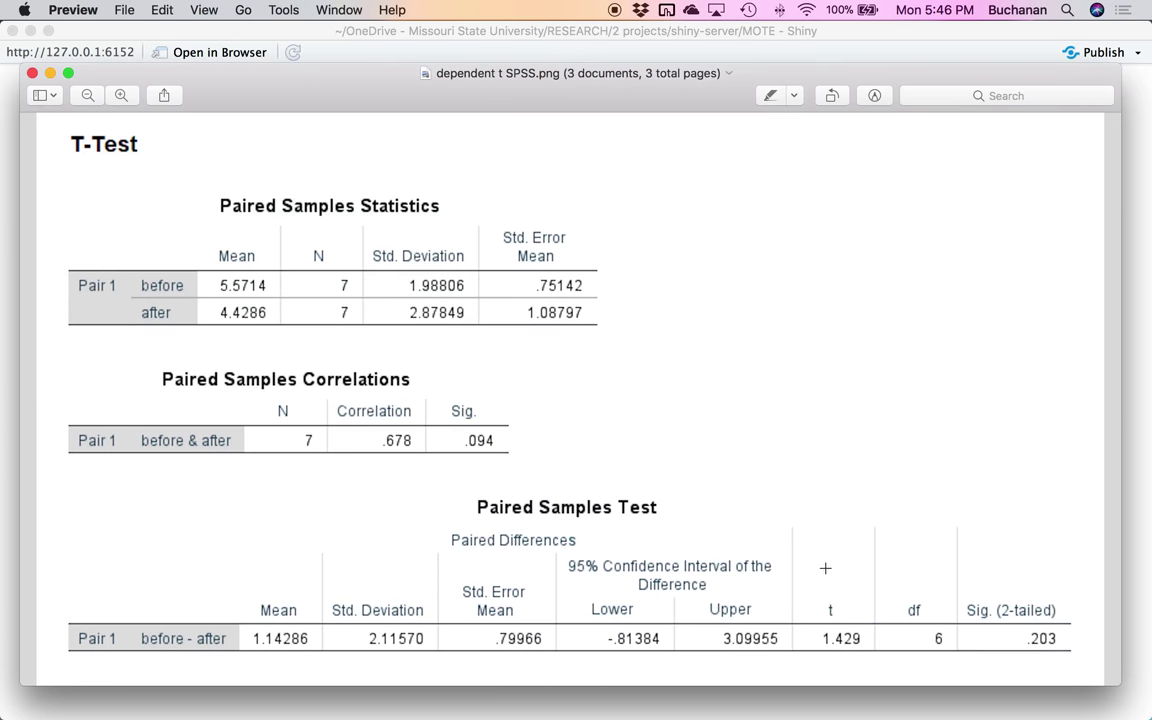
left_click_drag(790, 523, 1076, 661)
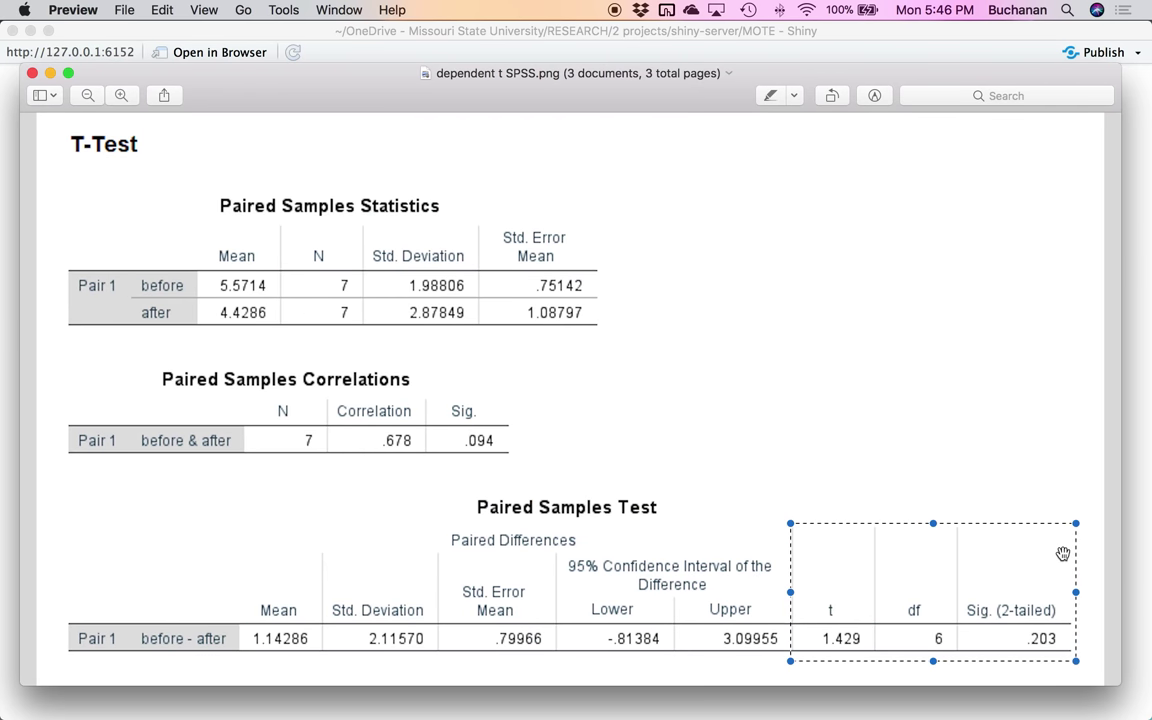
left_click_drag(267, 207, 372, 352)
left_click(162, 705)
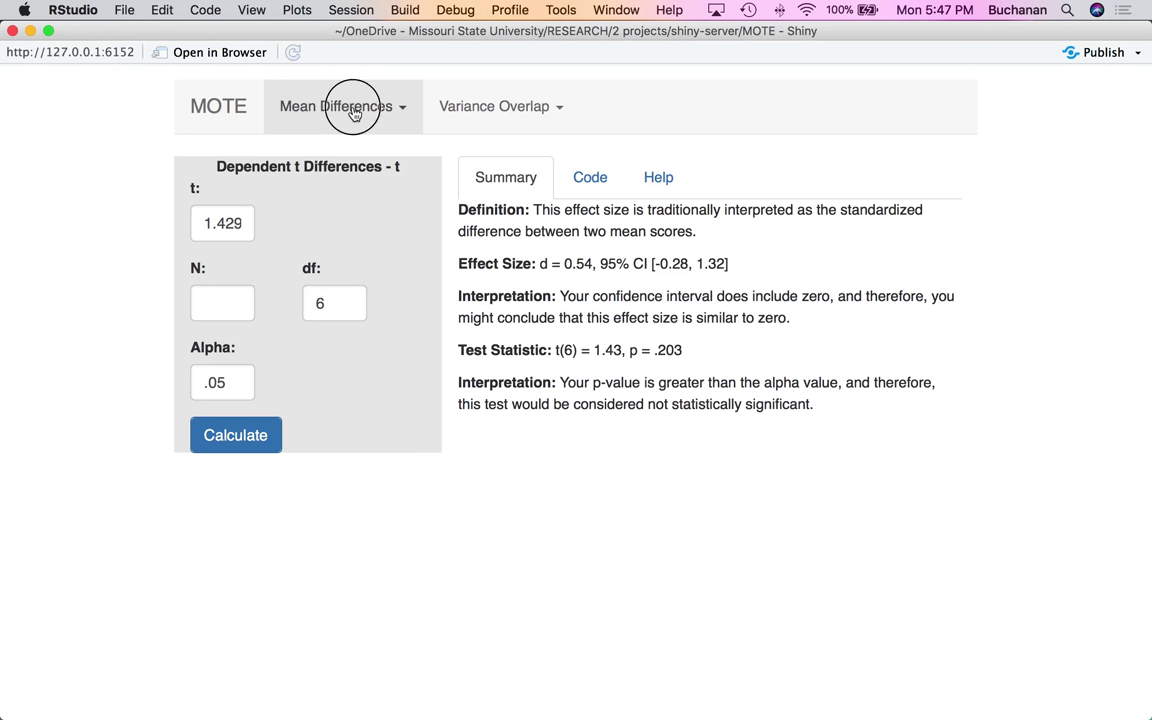
Open the Dependent t Repeated Measures - Means calculator, review its formula for d including the correlation term, and return to the summary
left_click(318, 105)
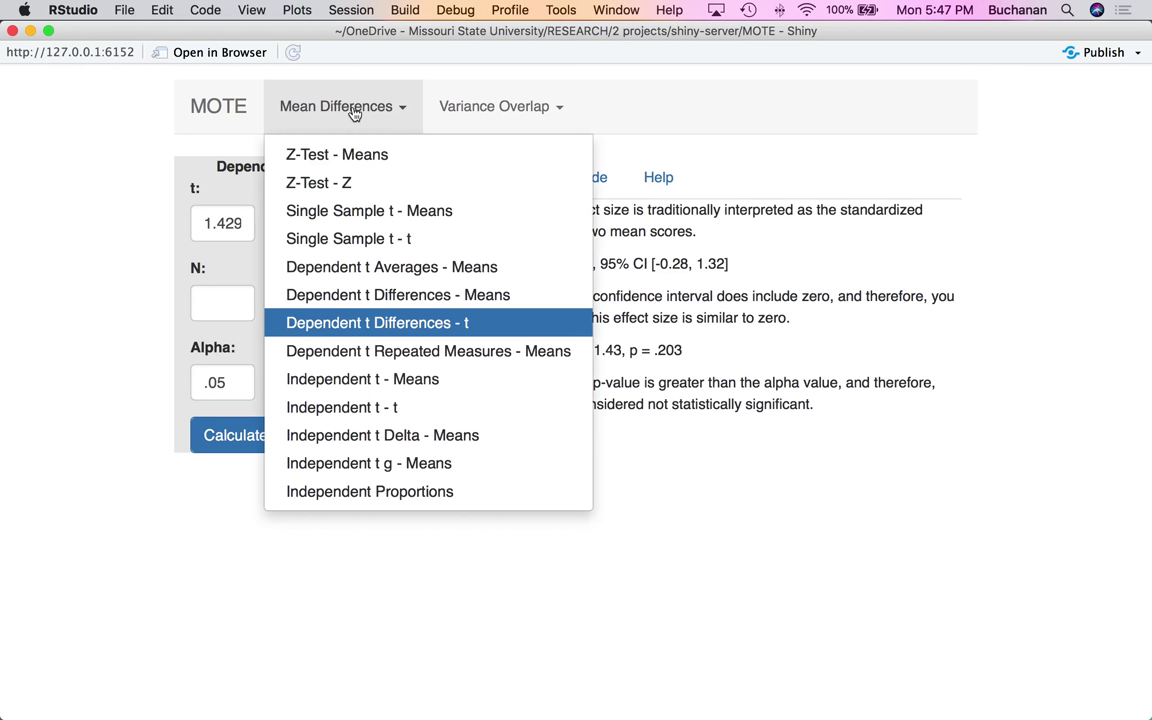
left_click(427, 355)
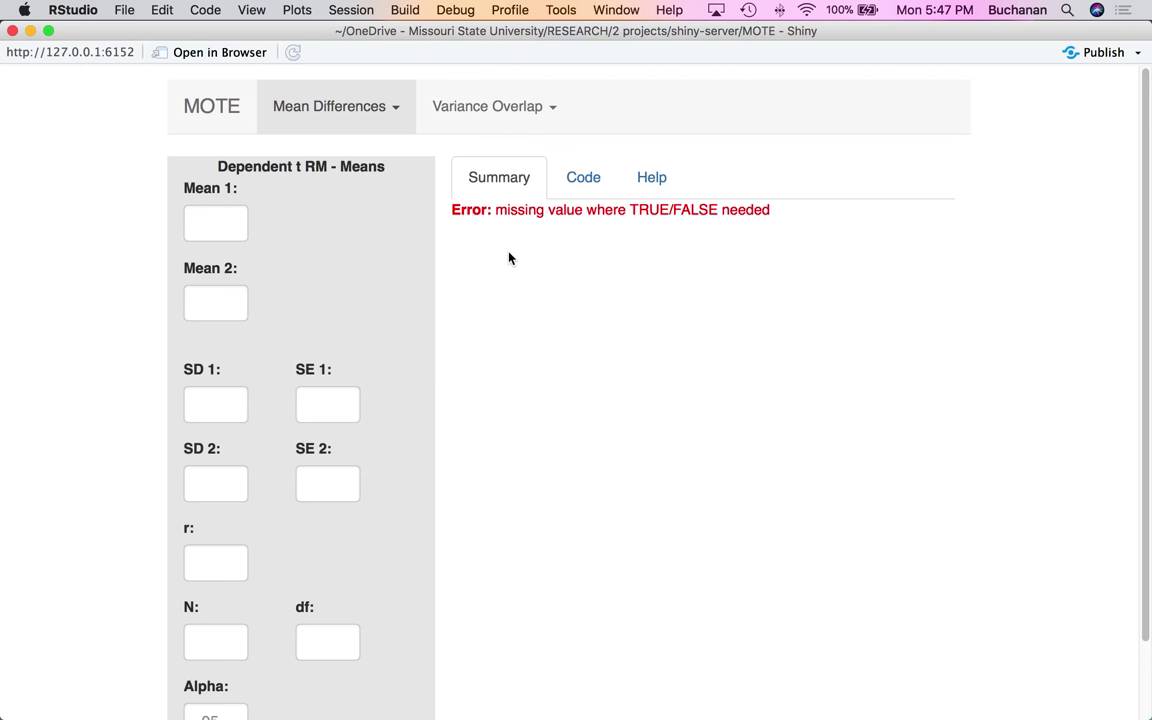
left_click(584, 177)
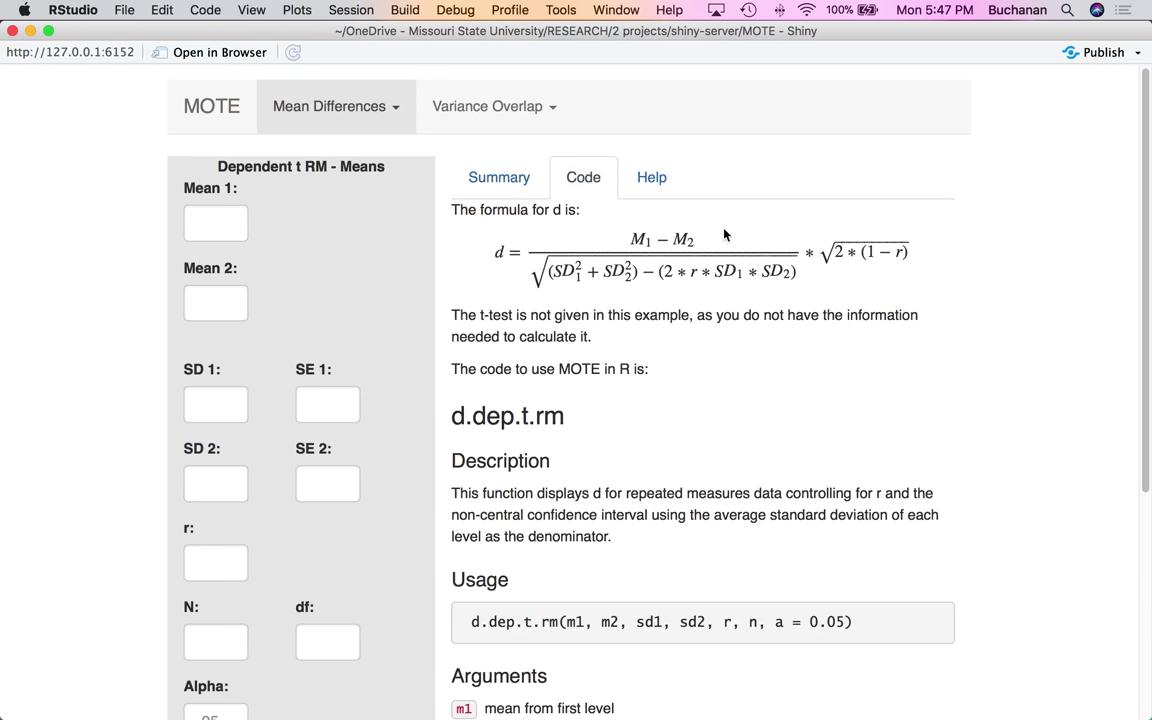
left_click_drag(613, 245, 790, 268)
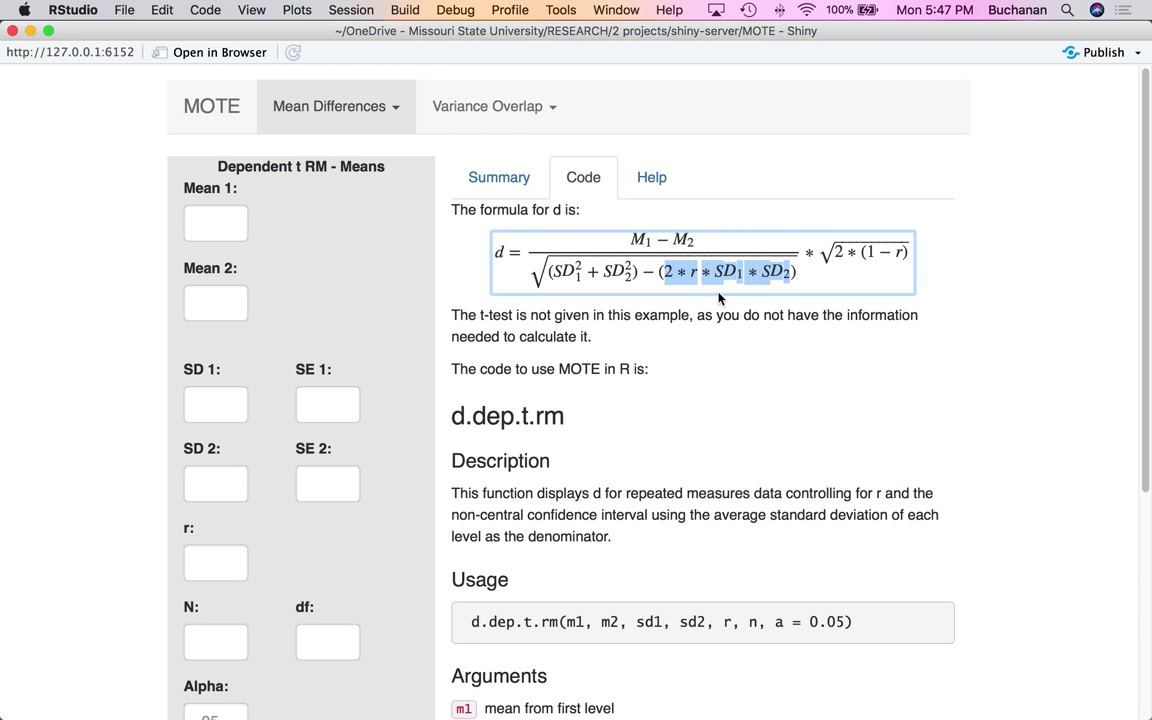
mouse_move(936, 250)
left_mouse_down()
mouse_move(912, 254)
mouse_move(941, 257)
left_mouse_up()
left_click(940, 266)
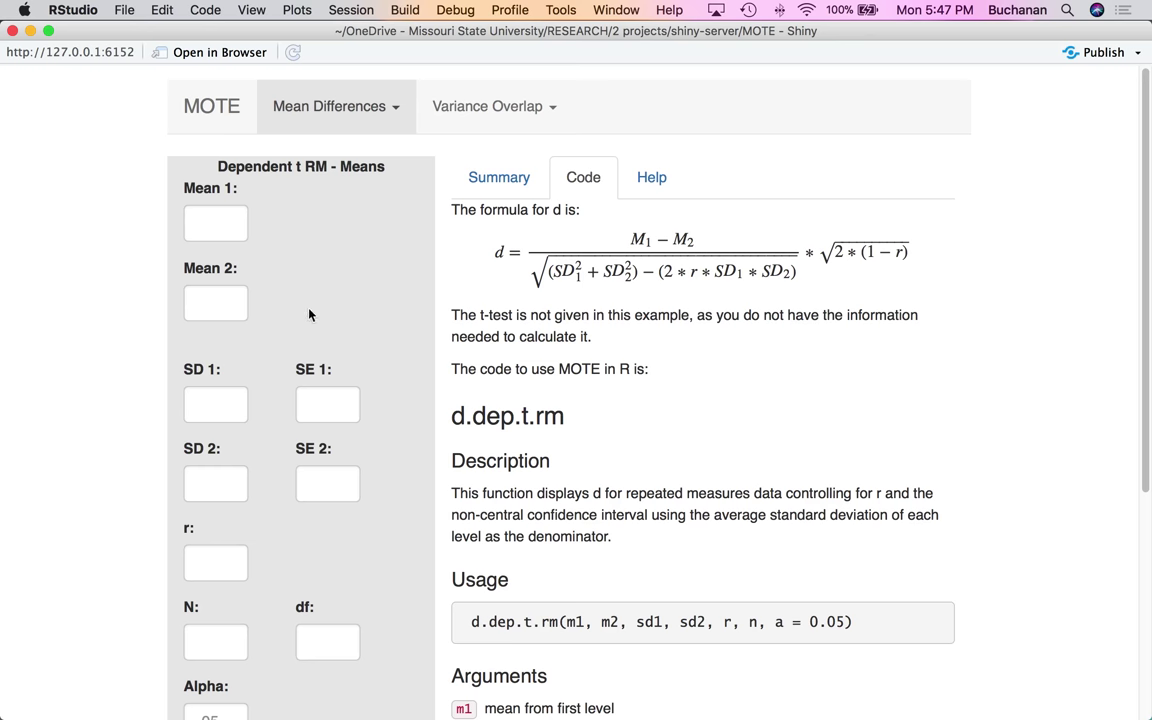
left_click(499, 177)
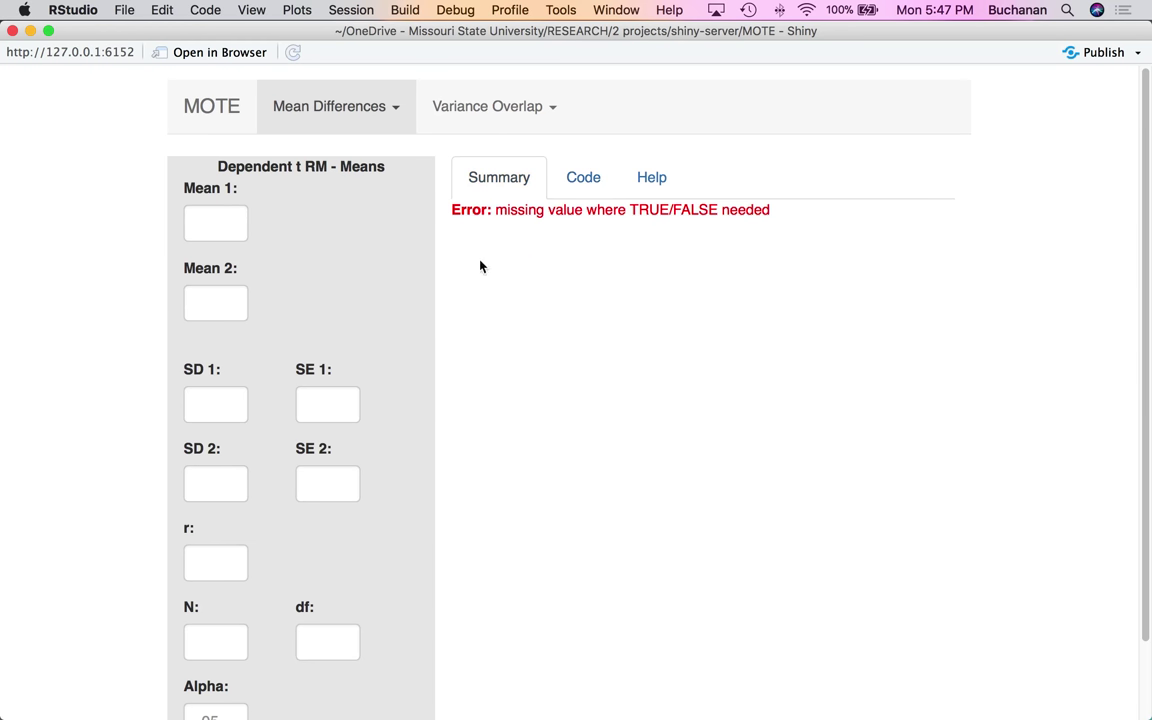
Clear the N column marking on the SPSS output in Preview and check the JASP and SAS outputs for a correlation
mouse_move(527, 700)
left_click(718, 680)
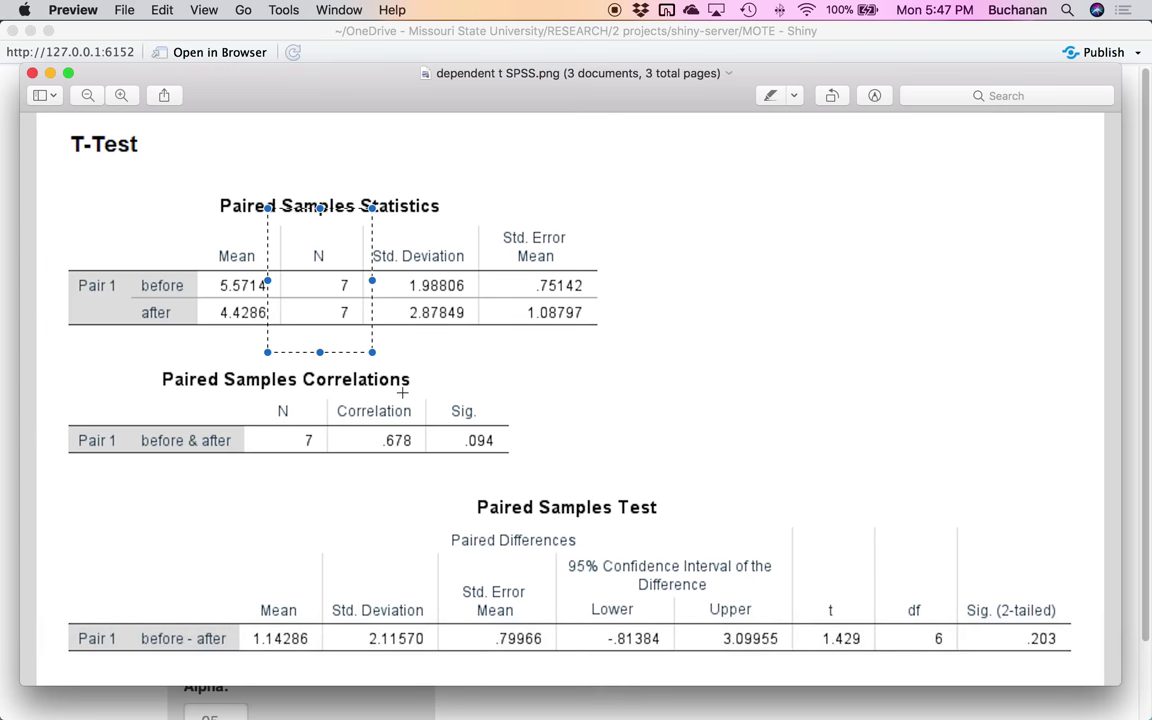
left_click(50, 213)
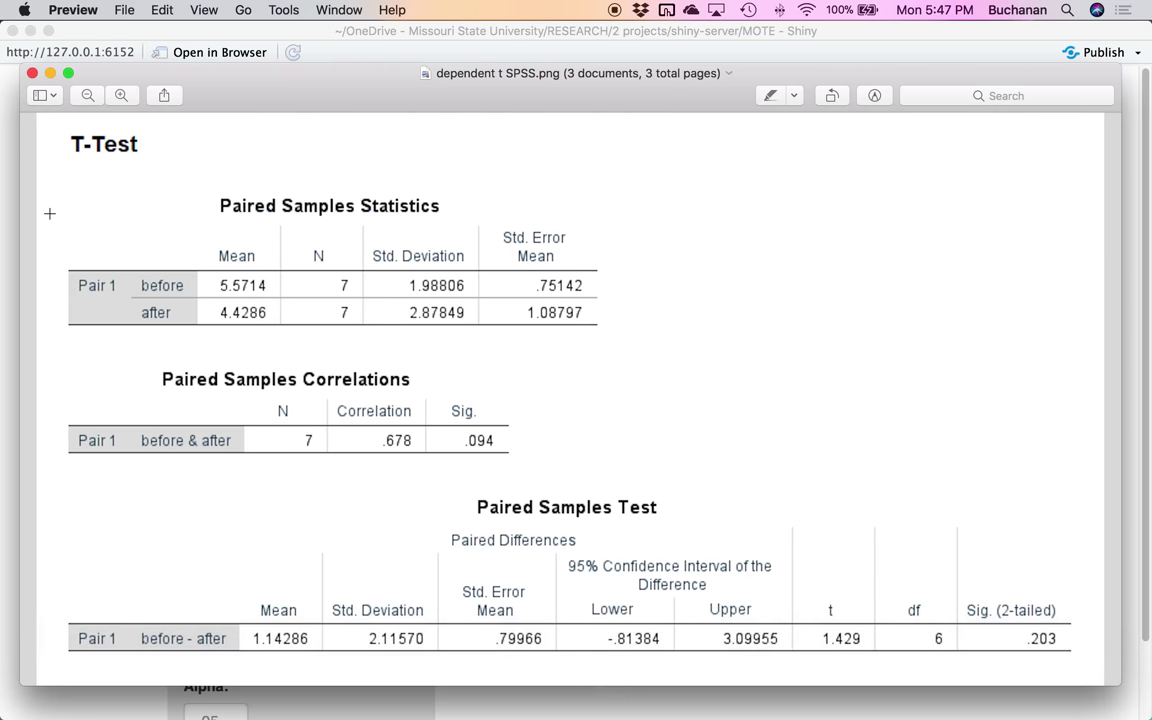
key("Down")
key("Down")
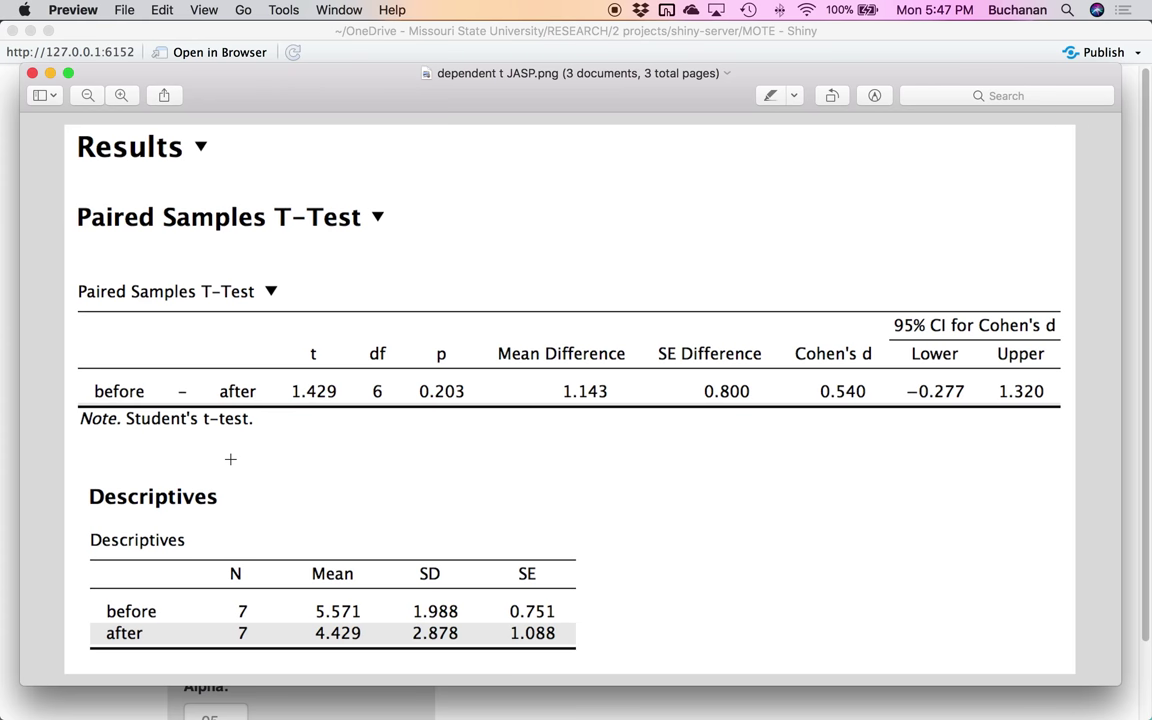
key("Down")
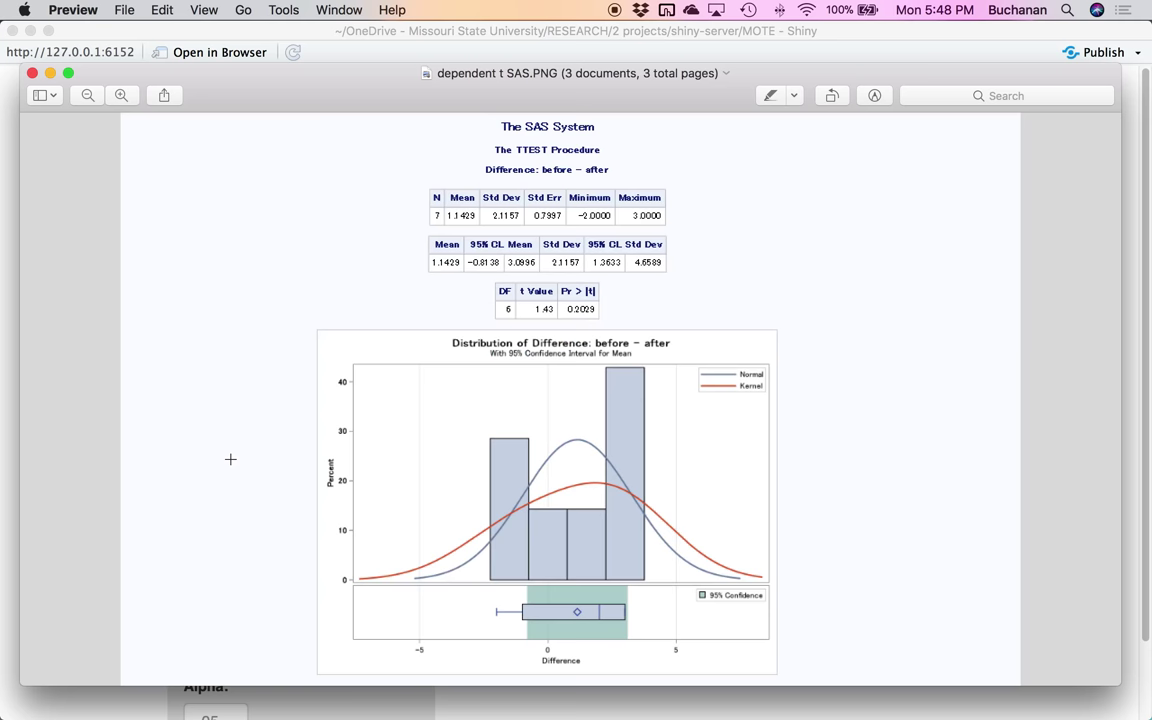
Mark the Paired Samples Statistics and Correlations tables in dependent t SPSS.png, move the Preview window aside, and return to MOTE
key("Down")
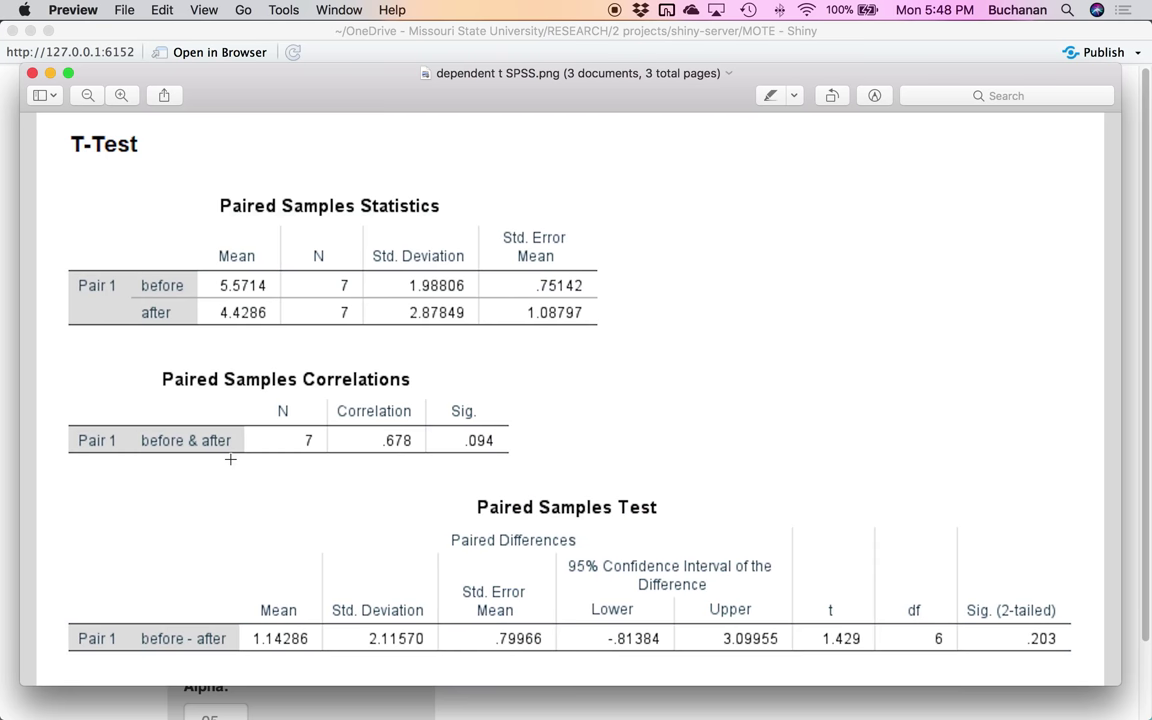
left_click_drag(61, 174, 650, 471)
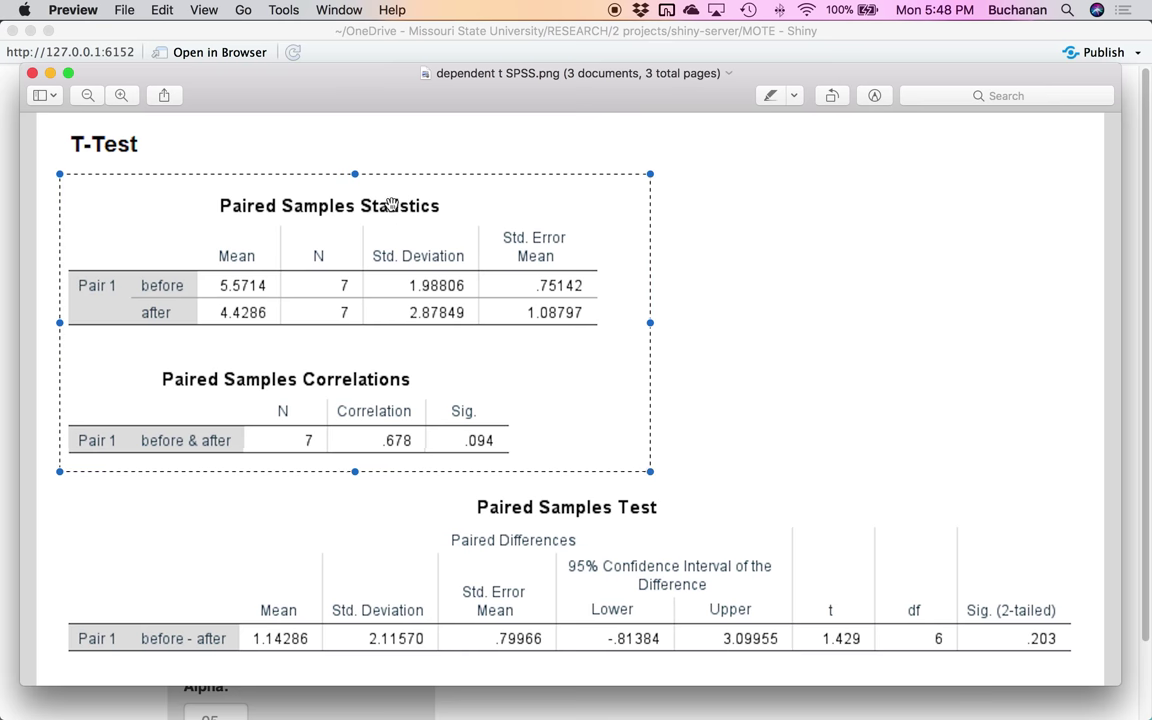
left_click_drag(350, 98, 529, 102)
left_click(105, 216)
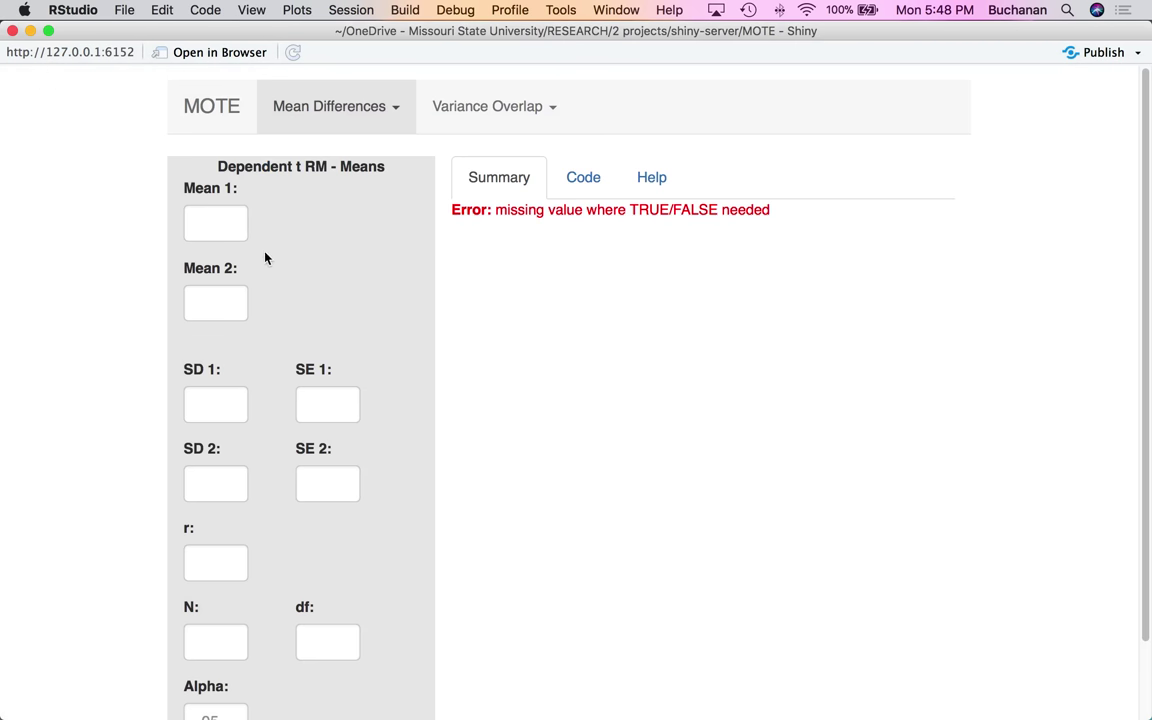
Set Mean 1 to 5.574 and Mean 2 to 4.429, consulting the SPSS paired samples statistics in Preview
left_click(227, 223)
type("5.574")
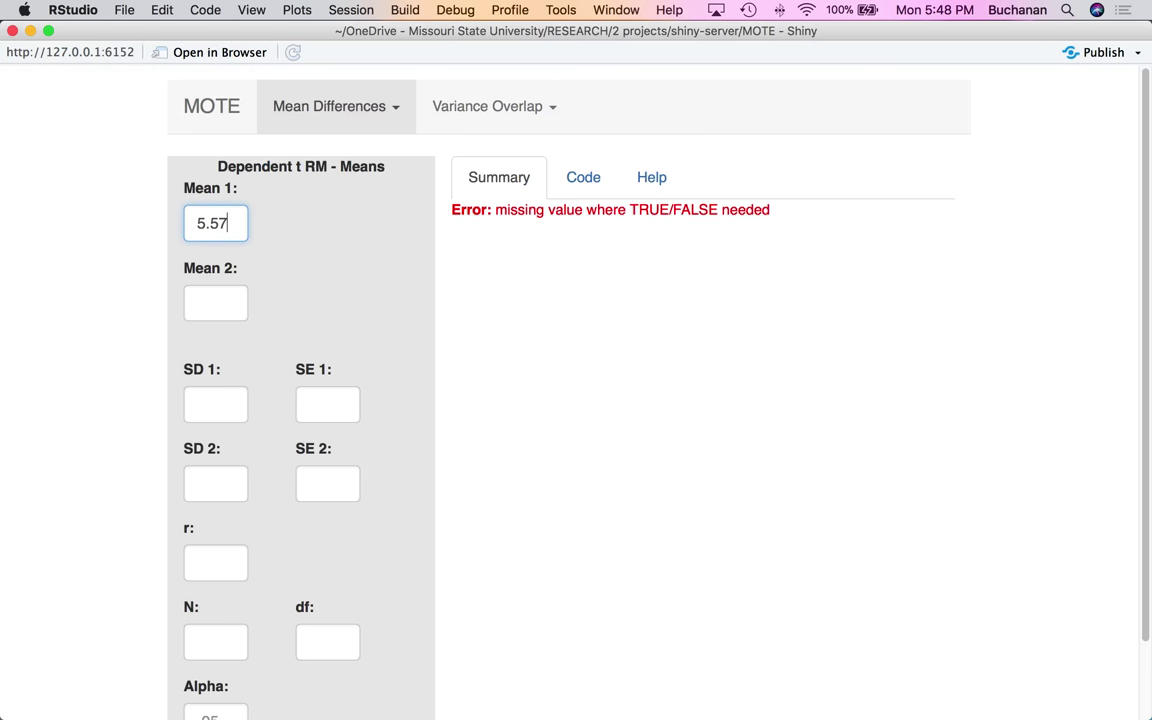
mouse_move(340, 705)
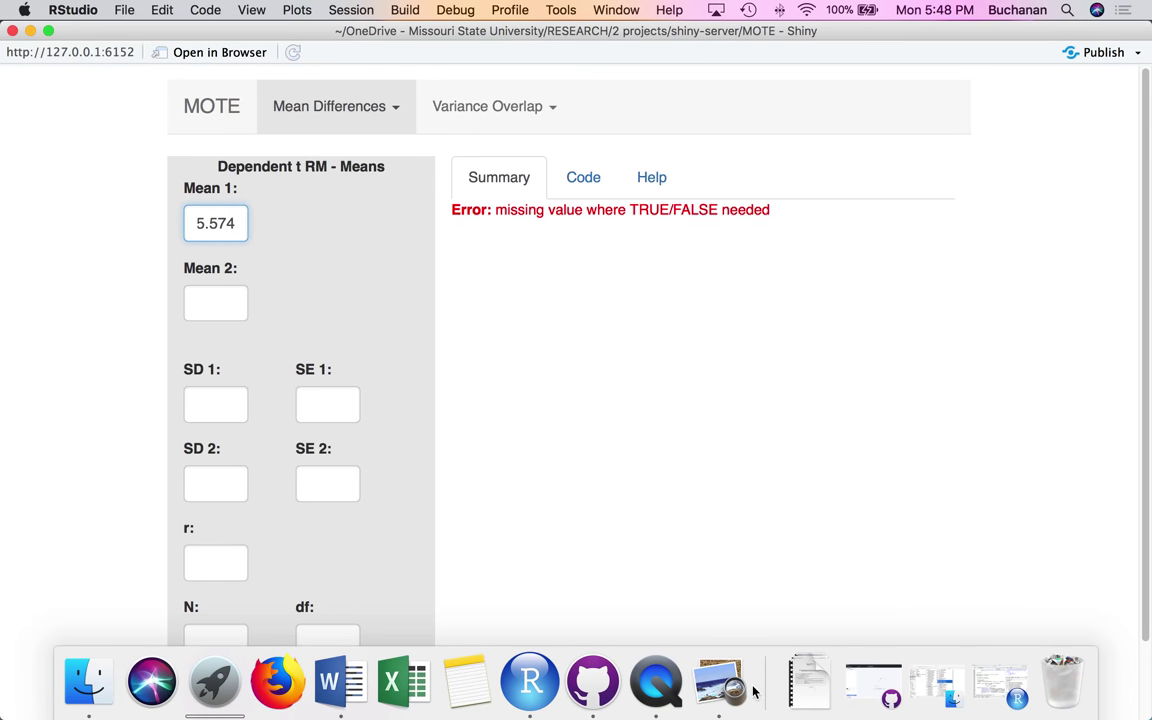
left_click(720, 682)
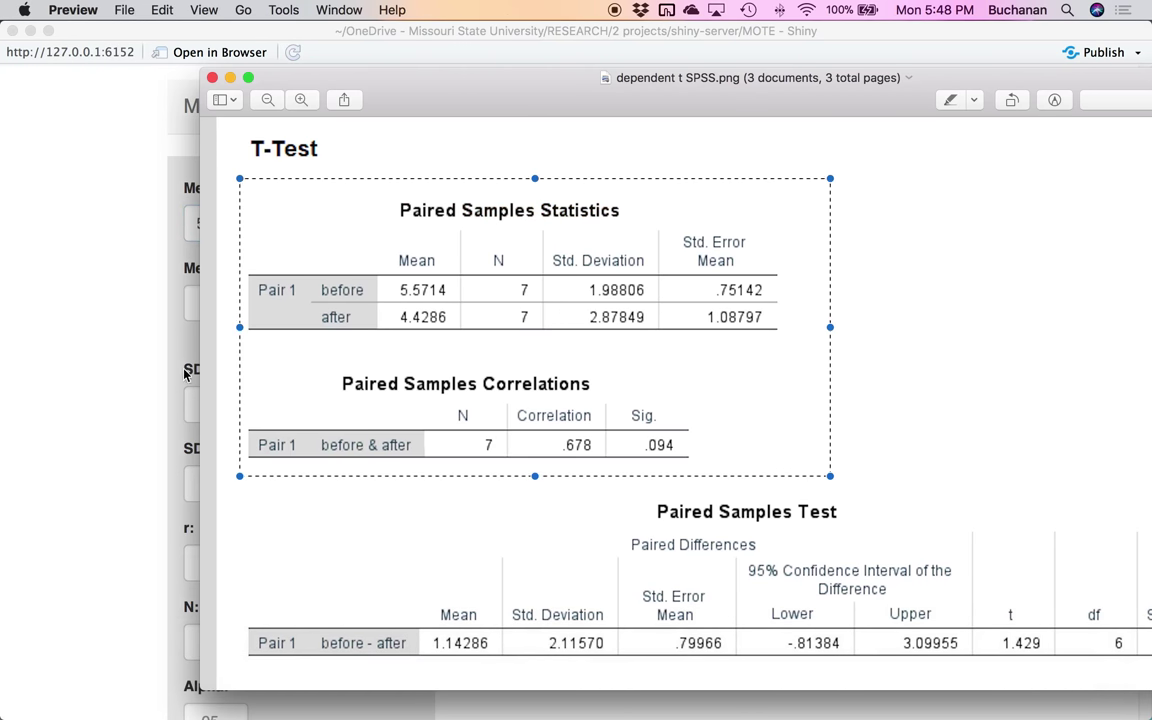
left_click(162, 372)
left_click(218, 298)
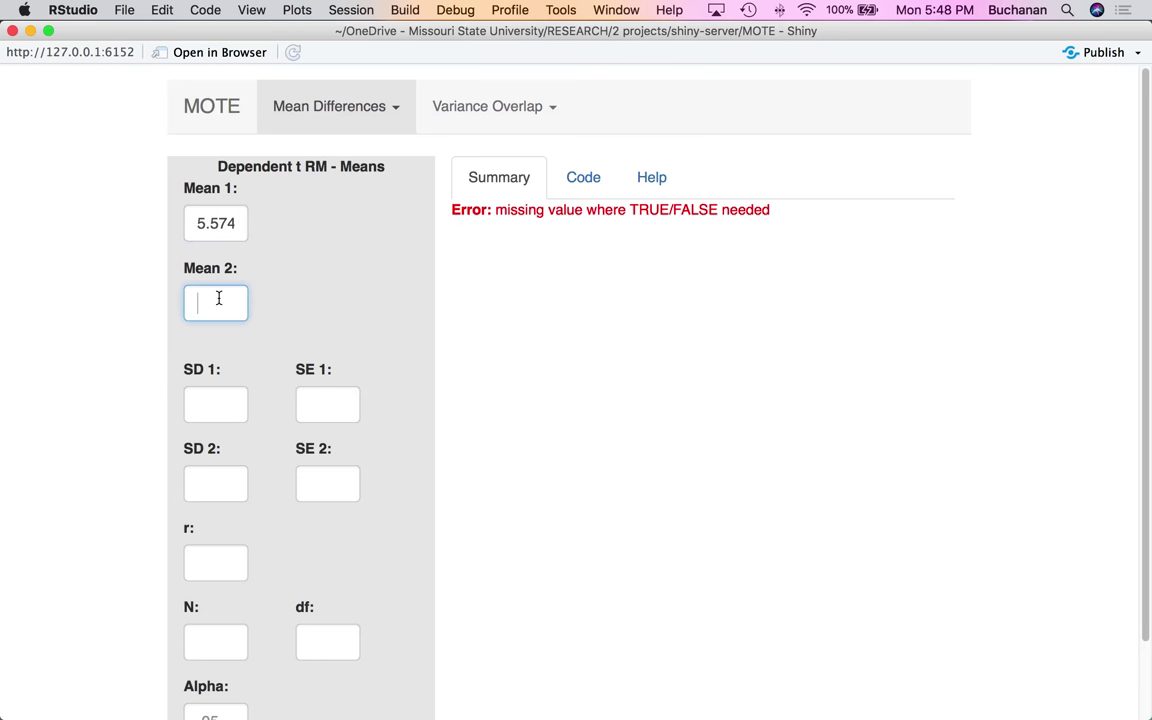
type("4.429")
Set SD 1 to 1.99 and SD 2 to 2.88, consulting the standard deviations in the SPSS output
left_click(200, 403)
mouse_move(400, 685)
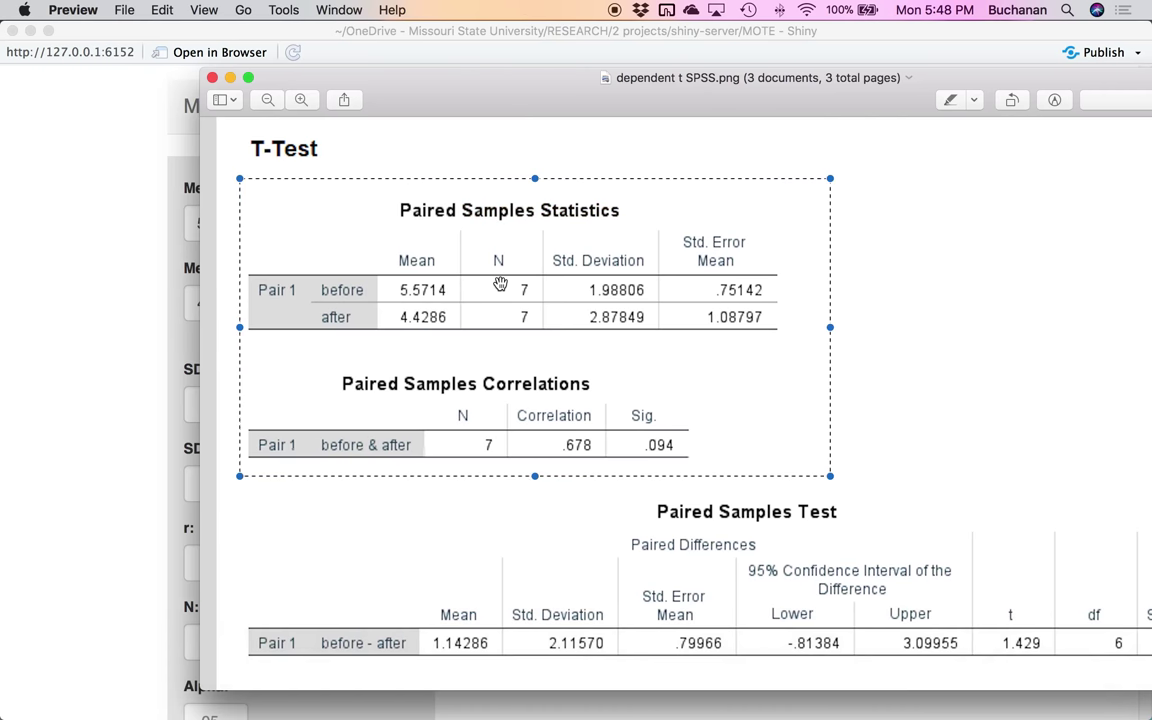
left_click(123, 422)
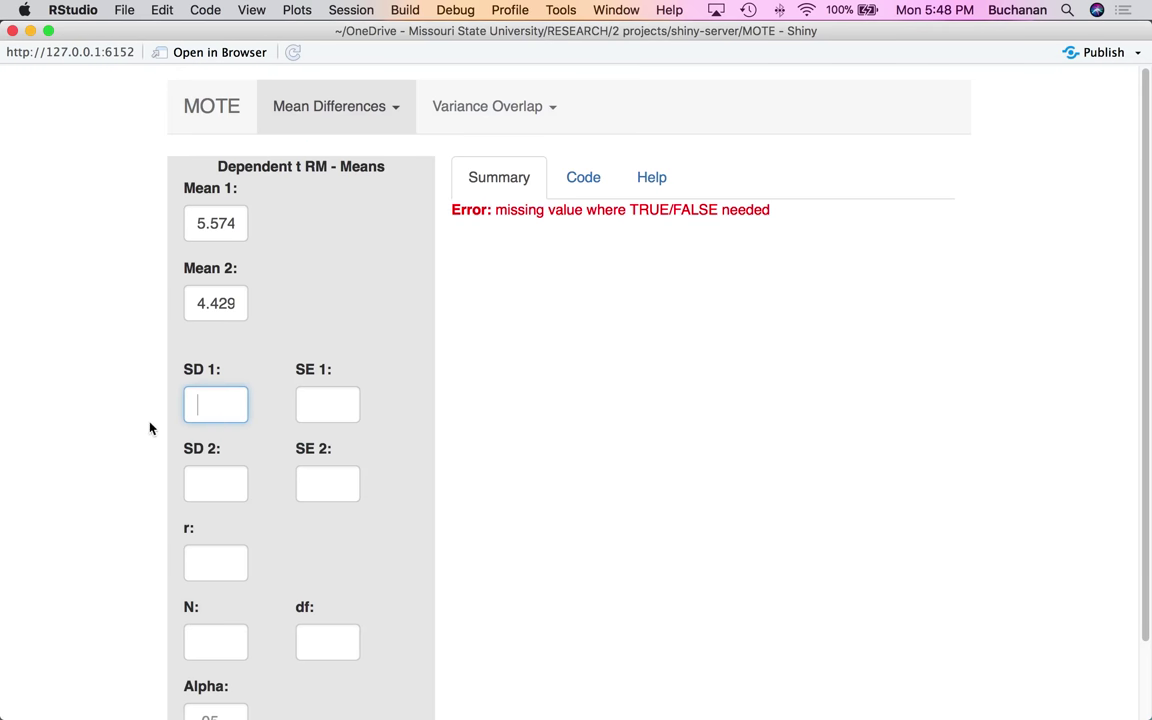
type("1.99")
key("Tab")
key("Tab")
type("2.88")
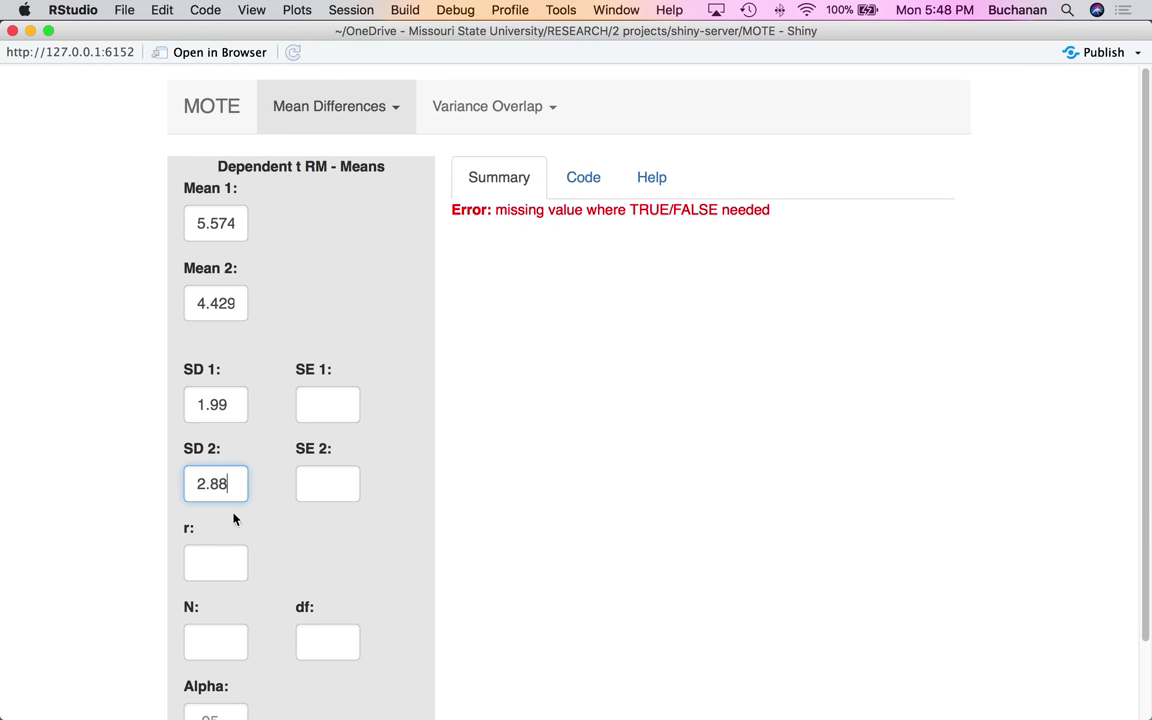
Set r to .678, consulting the paired samples correlation in the SPSS output
scroll(226, 500, "down", 1)
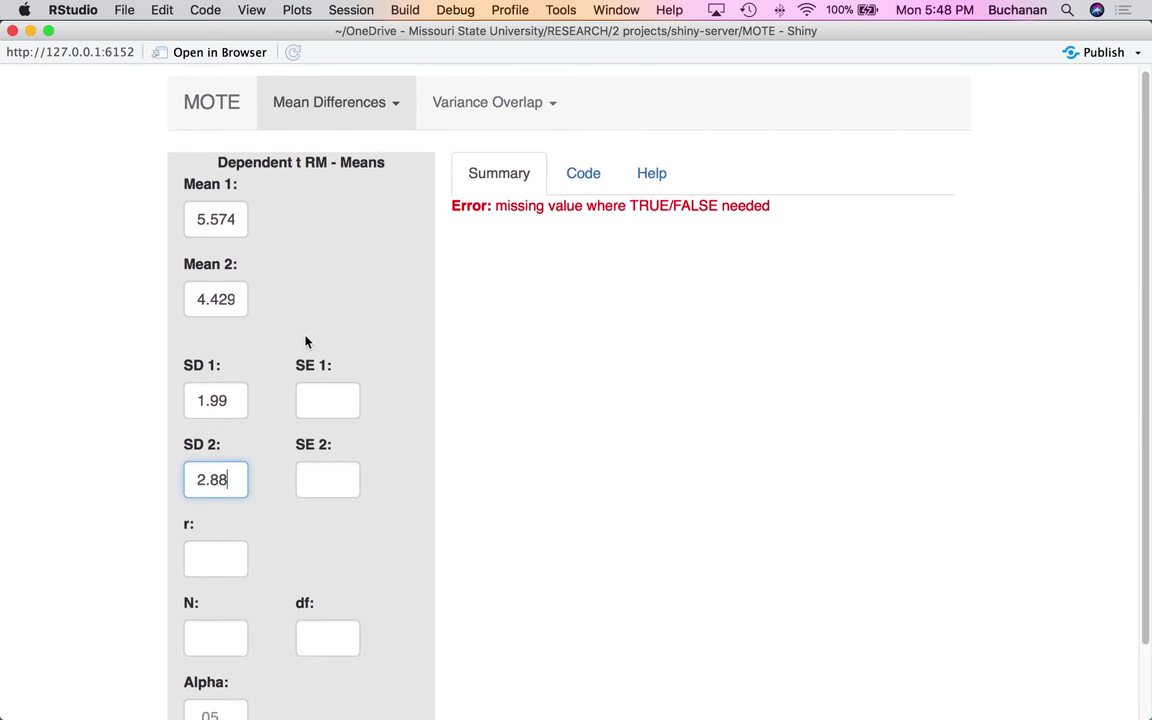
scroll(308, 340, "down", 3)
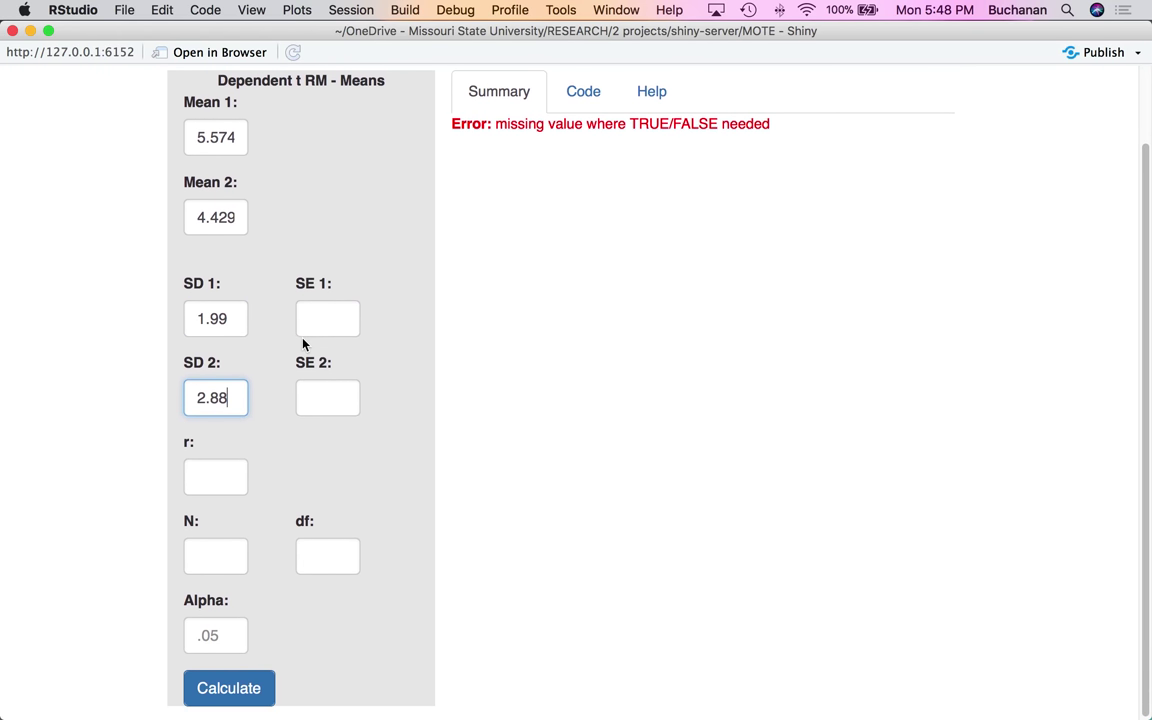
left_click(208, 467)
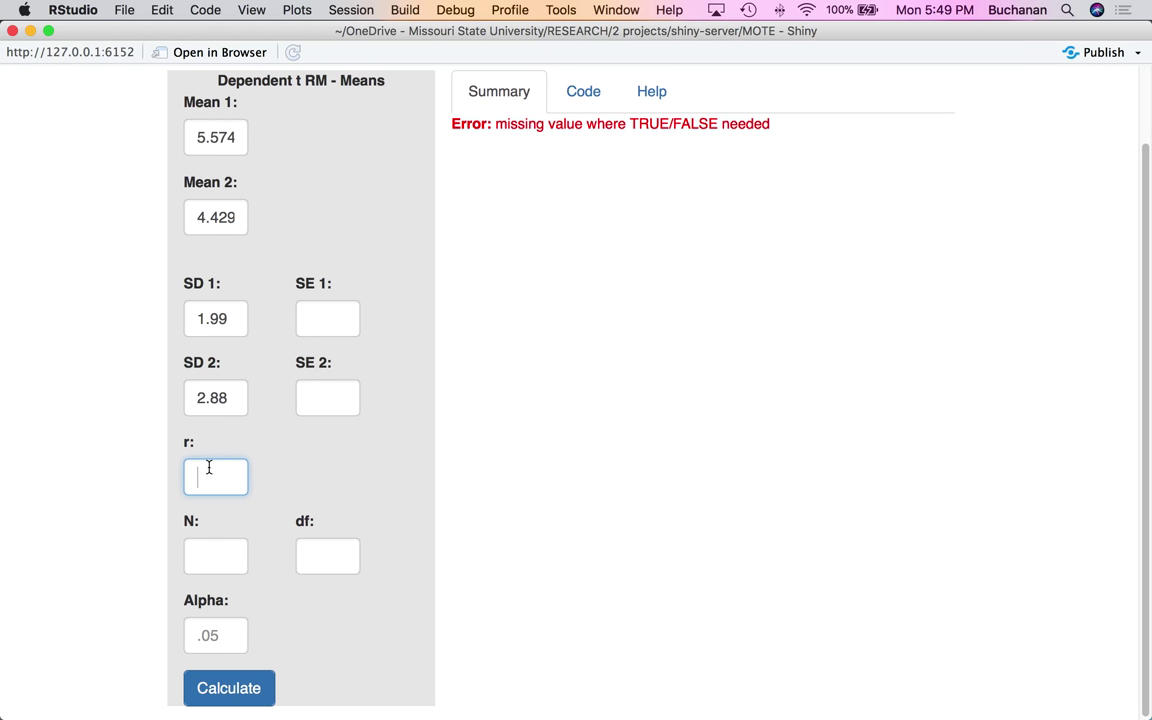
mouse_move(655, 672)
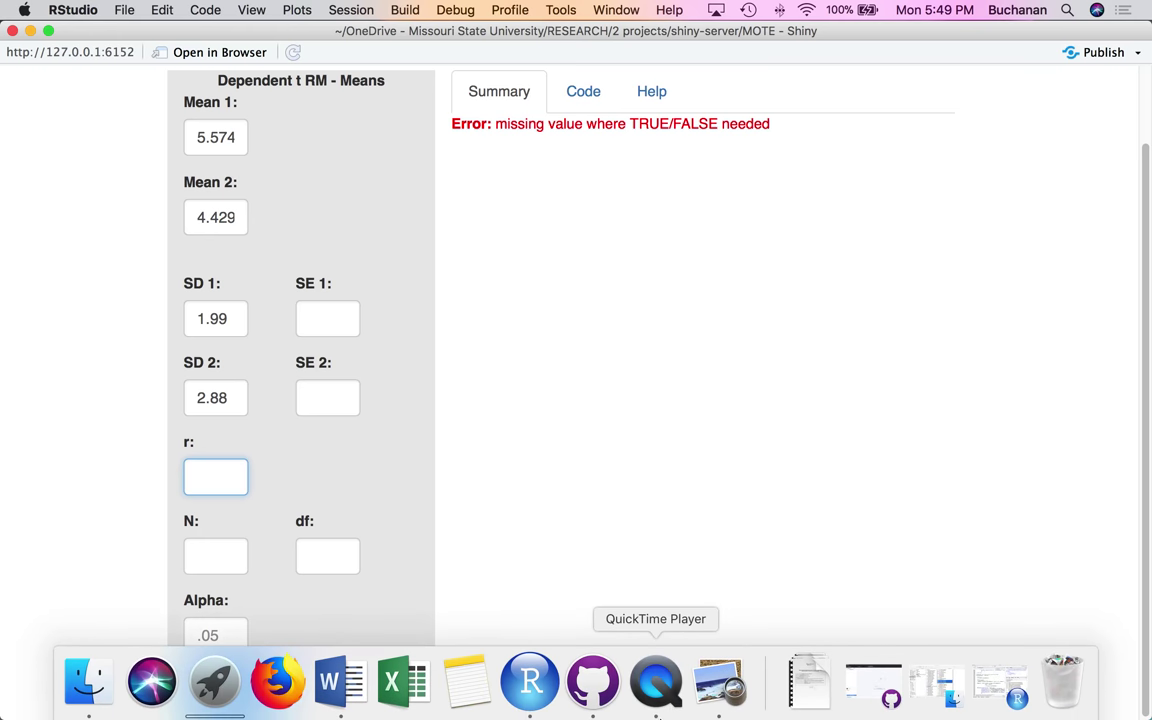
left_click(720, 674)
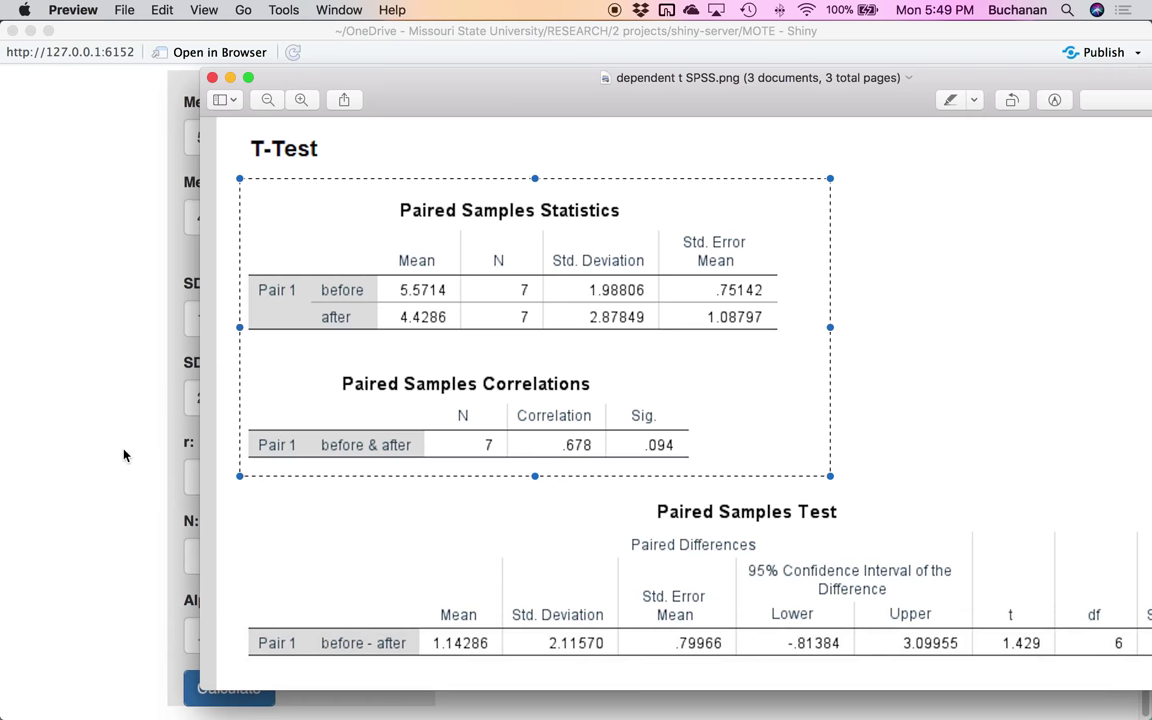
left_click(188, 474)
type(".678")
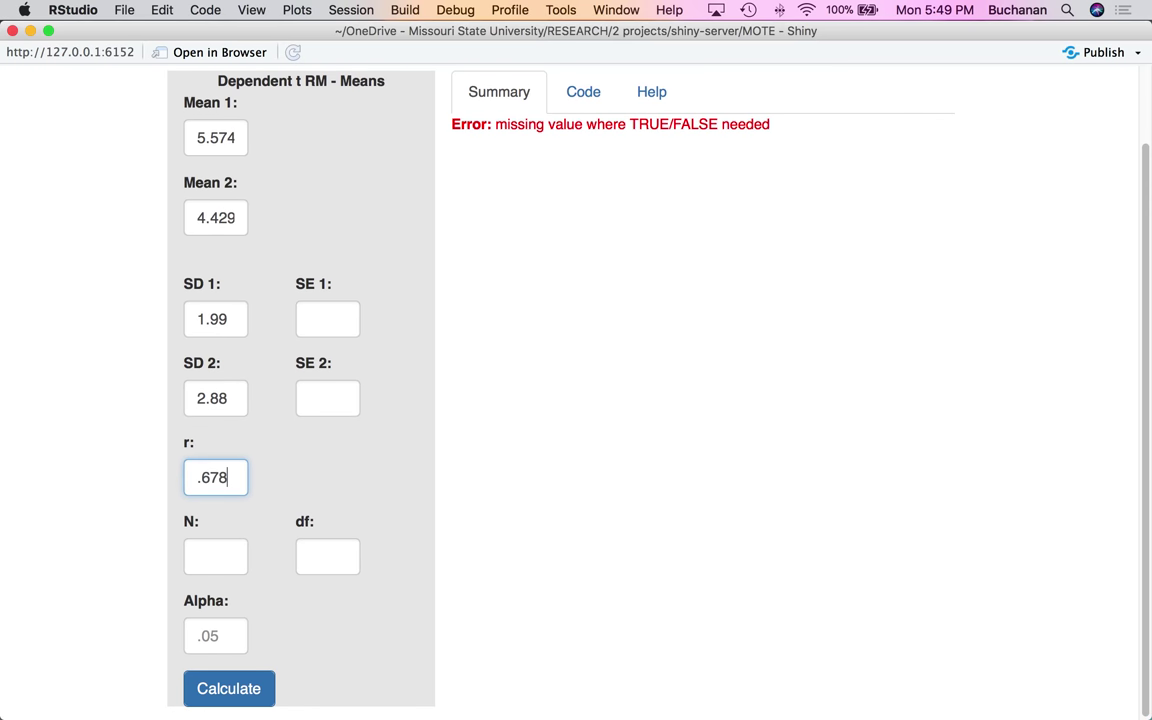
Set N to 7 and Alpha to .05, and calculate the repeated measures effect size
key("Tab")
type("7")
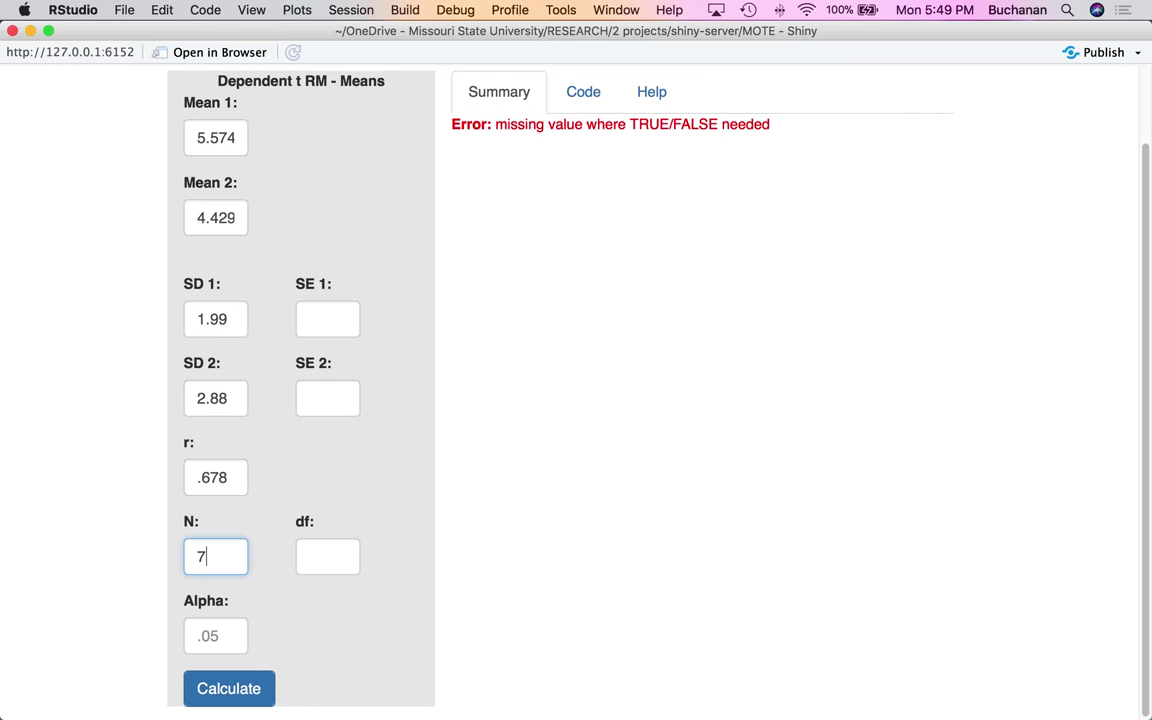
left_click(214, 633)
type(".05")
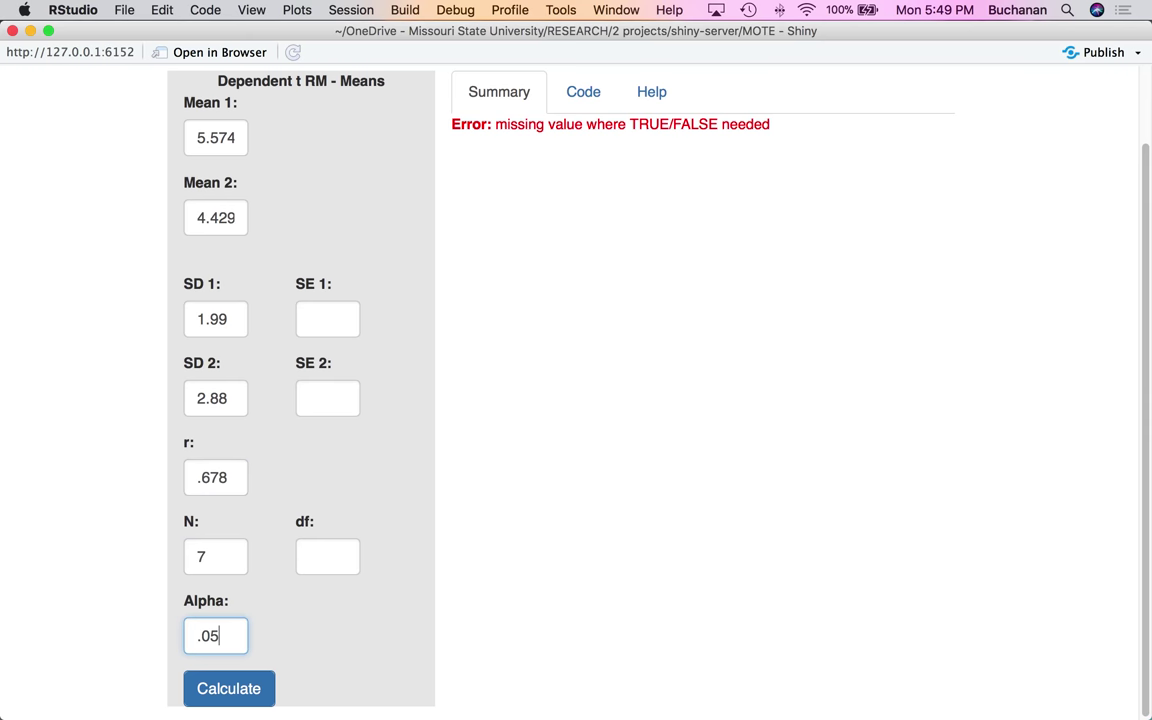
left_click(247, 691)
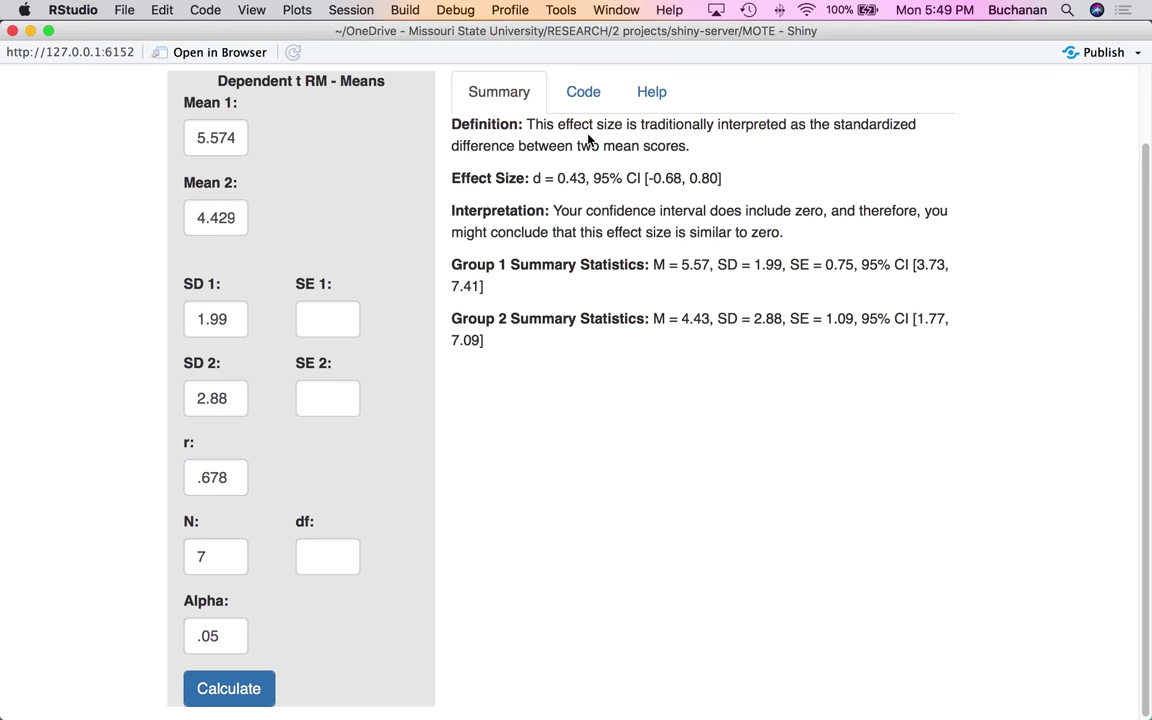
Examine the d formula and highlight the note about the t-test in the code information, and return to the results summary
scroll(588, 140, "up", 2)
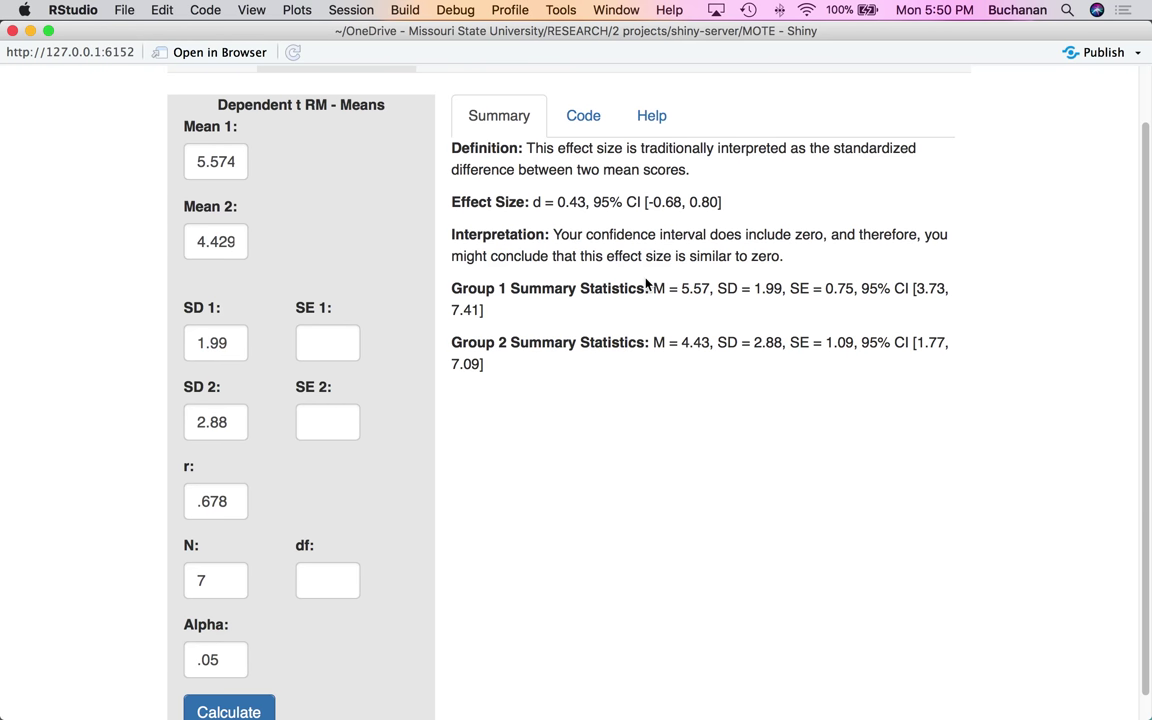
left_click(585, 117)
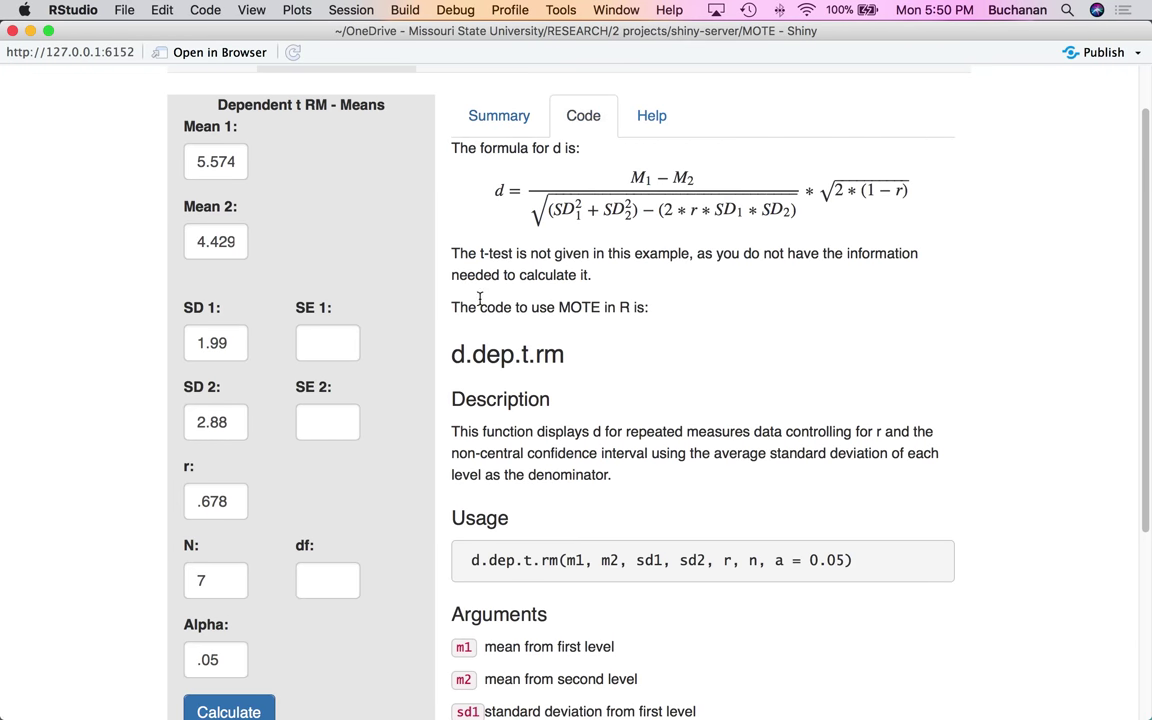
left_click_drag(452, 254, 632, 289)
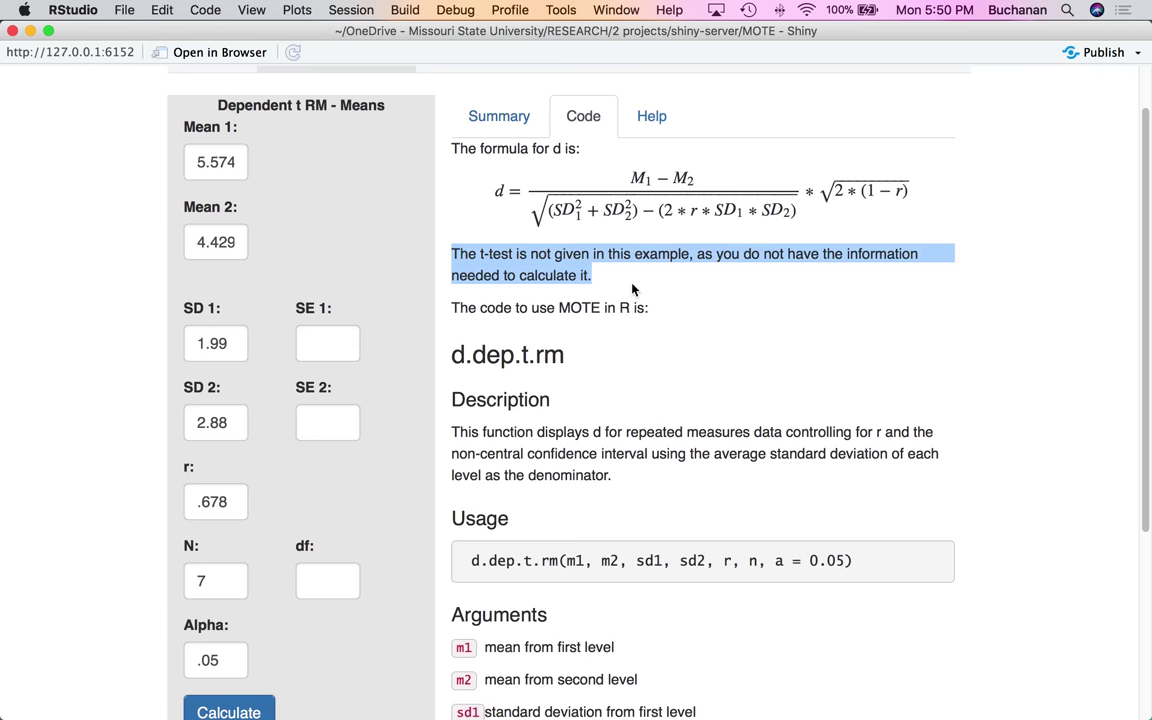
scroll(527, 202, "up", 2)
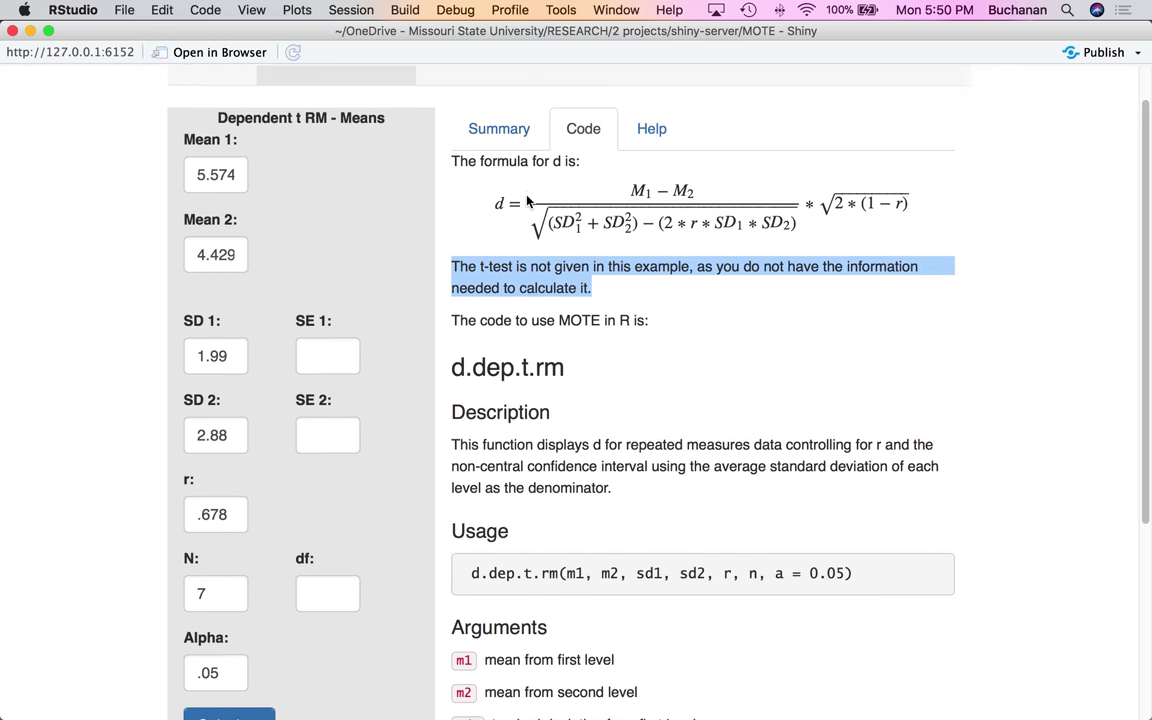
scroll(530, 200, "up", 1)
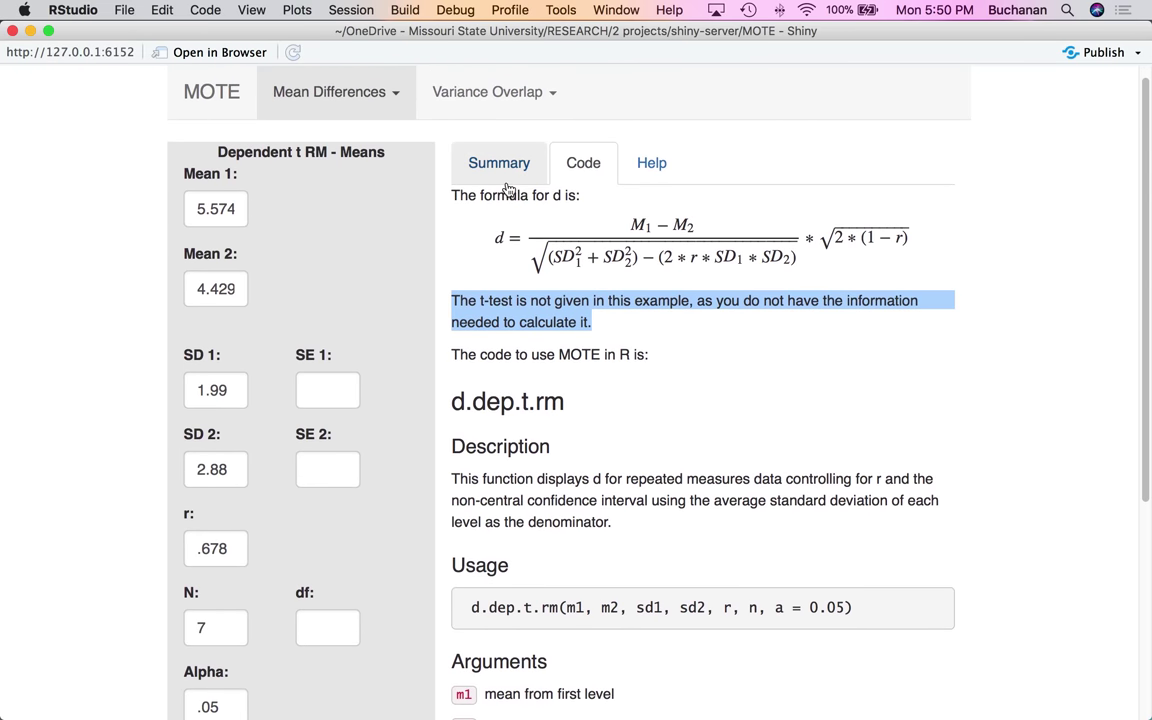
left_click(507, 188)
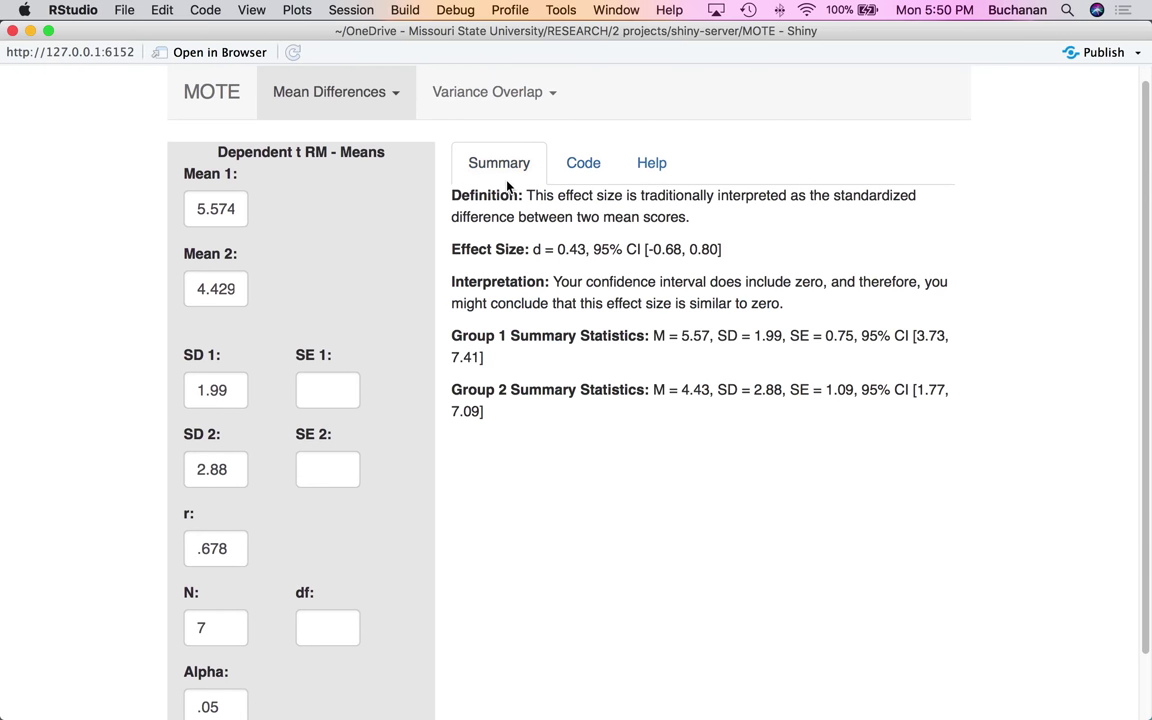
Show the list of available Mean Differences effect size calculations
left_click(389, 92)
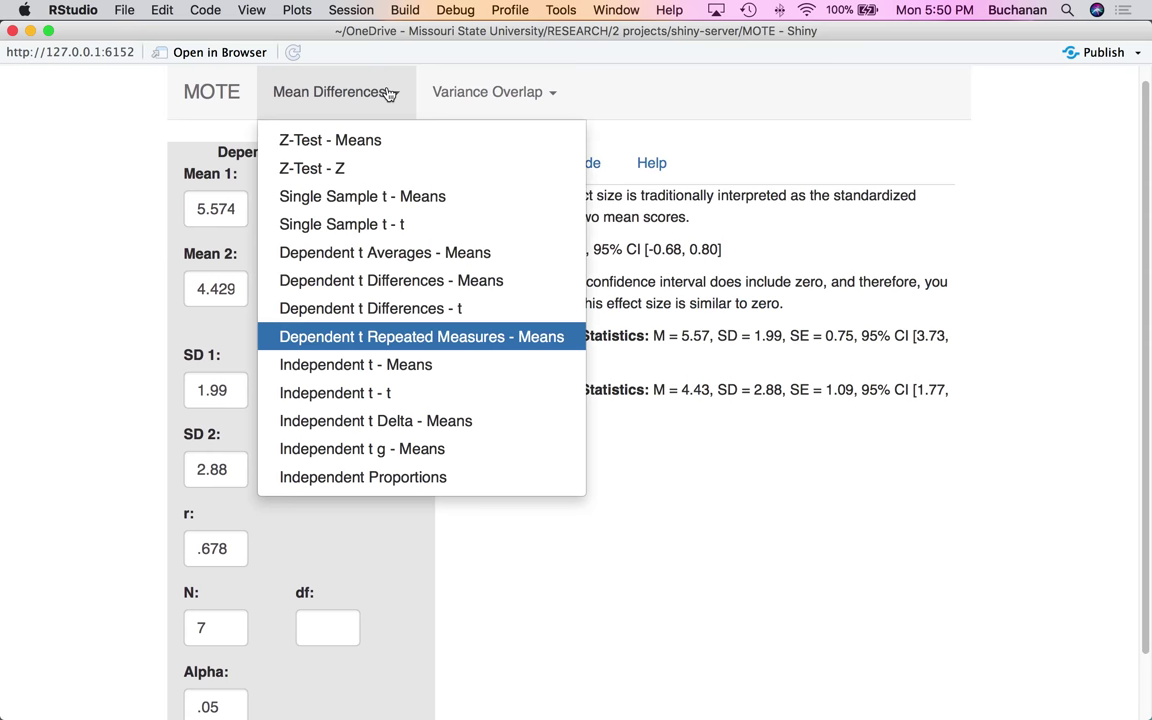